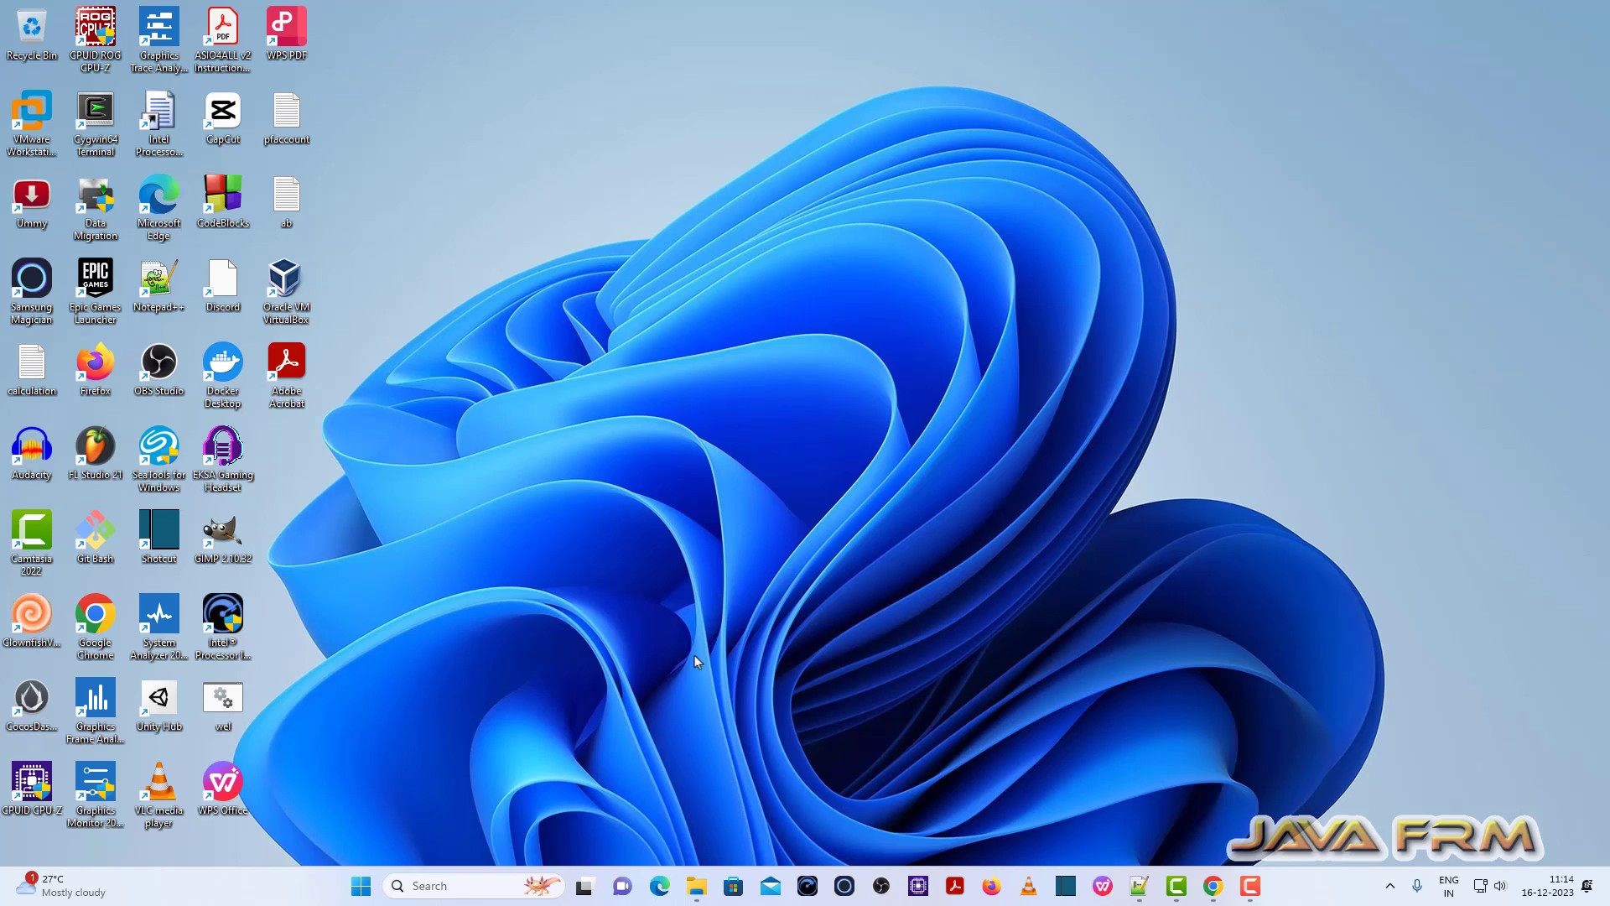
- Open the RedhatJDK folder and show all options for the java-21-openjdk zip archive
{"action": "left_click", "coordinate": [697, 886]}
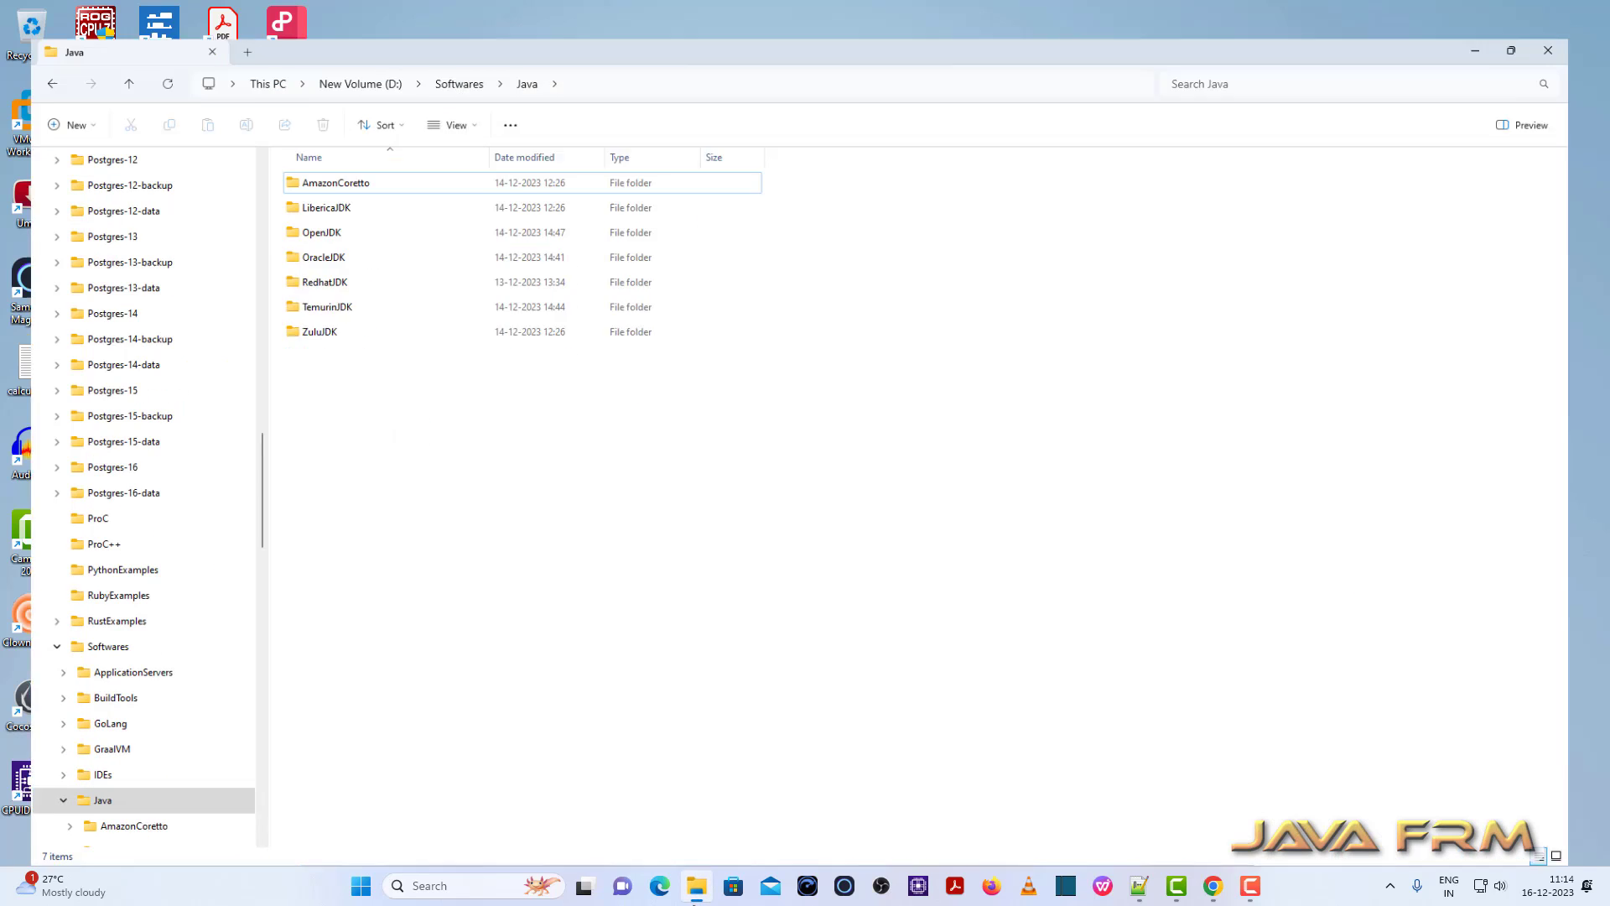
{"action": "double_click", "coordinate": [324, 261]}
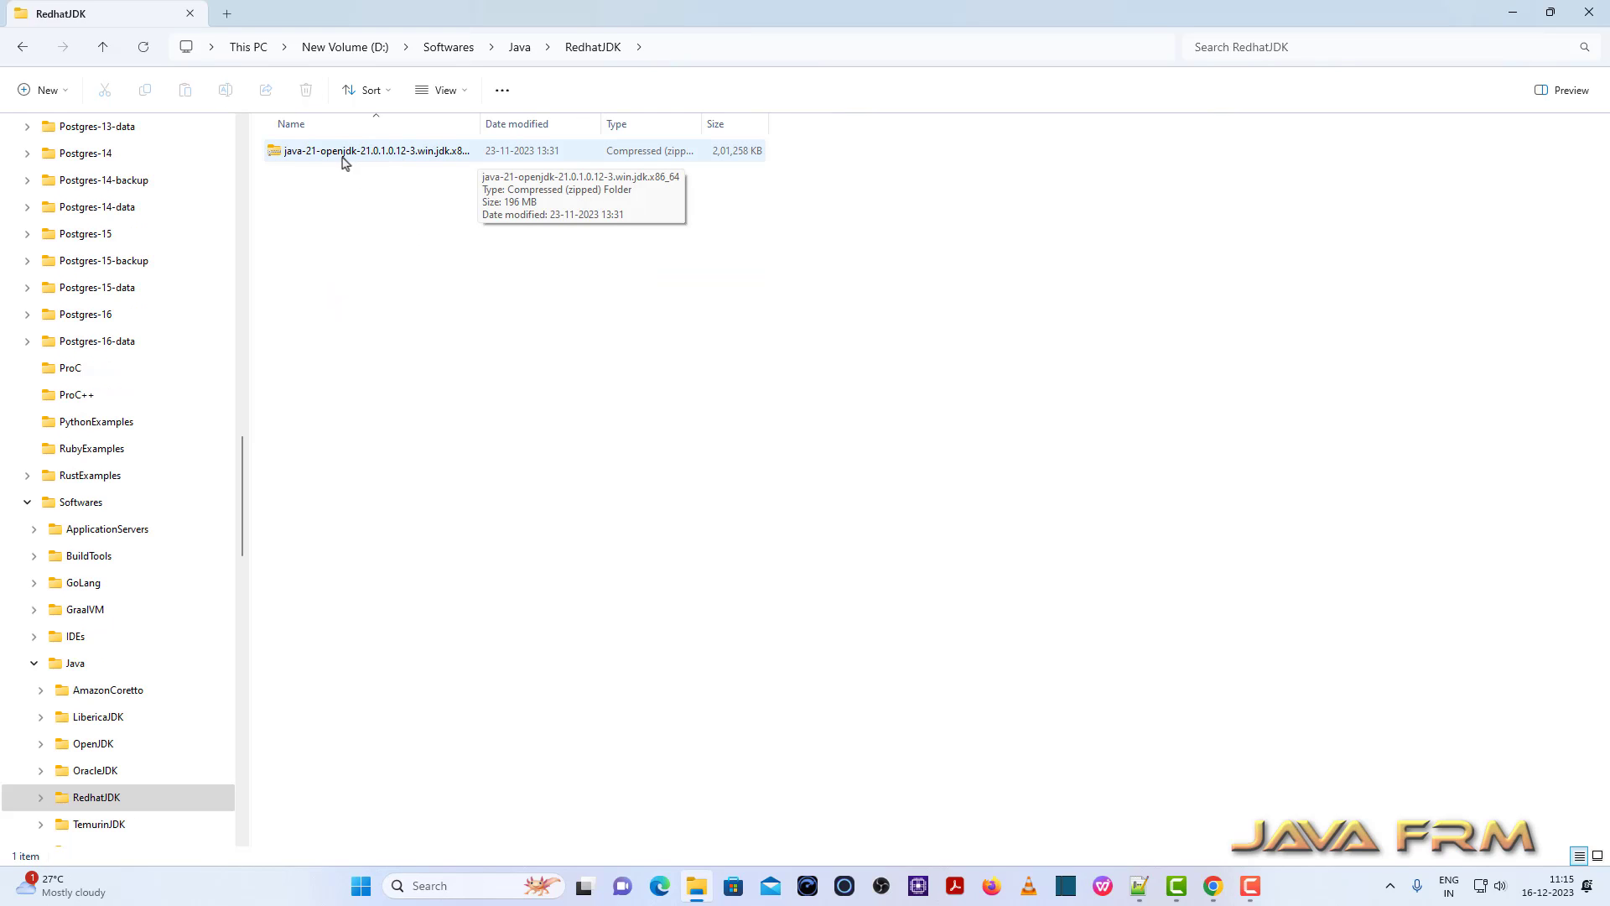
{"action": "right_click", "coordinate": [348, 163]}
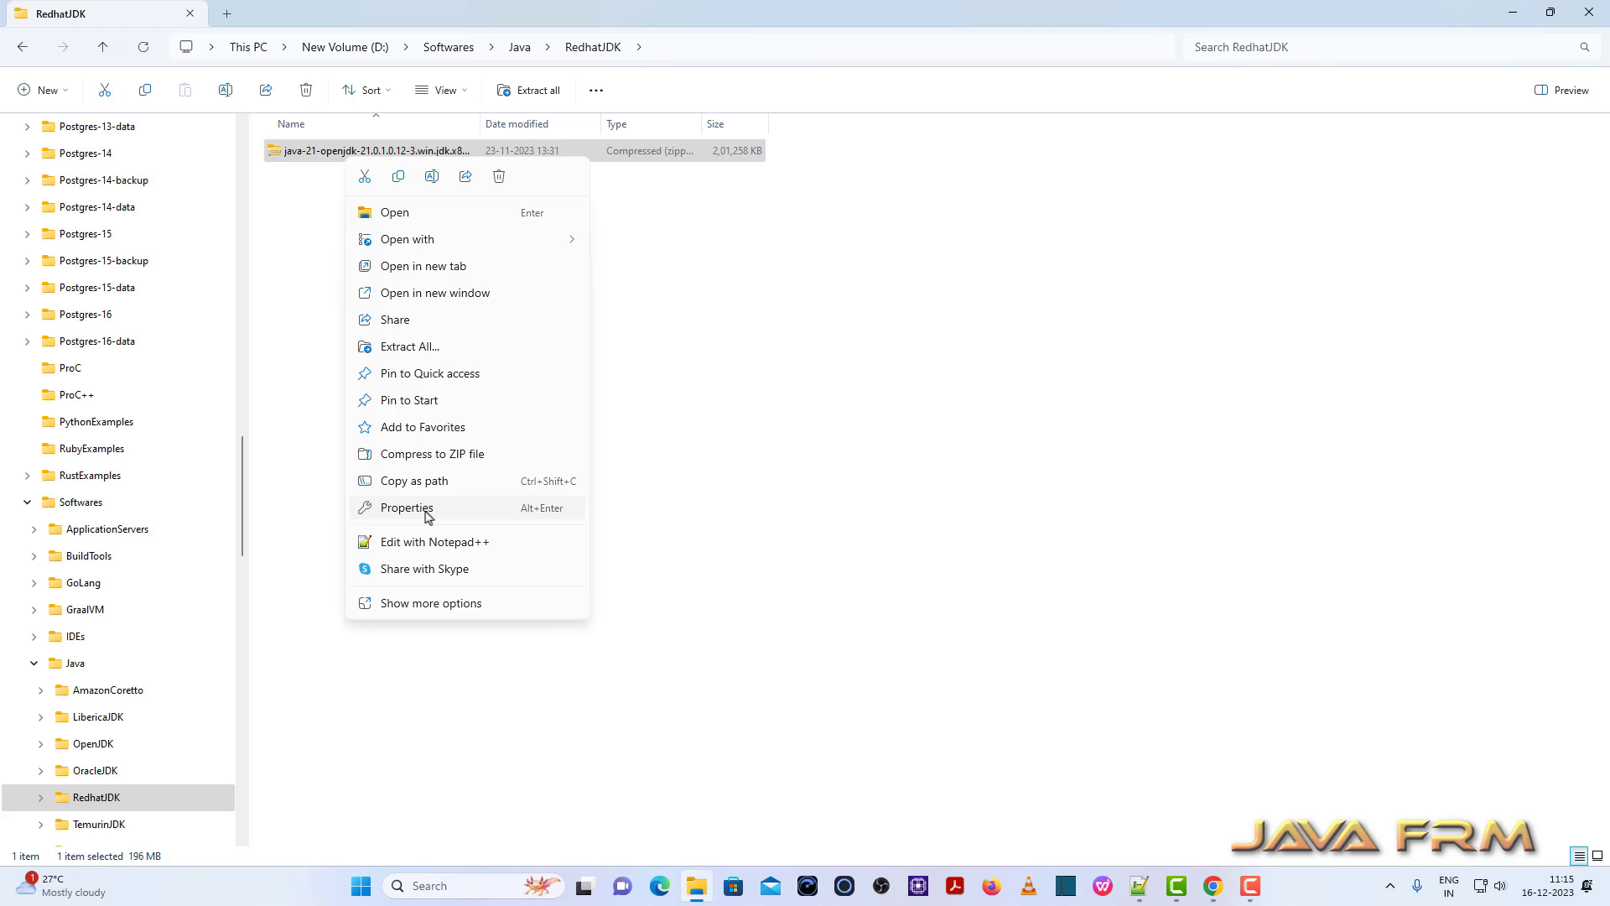
{"action": "left_click", "coordinate": [435, 603]}
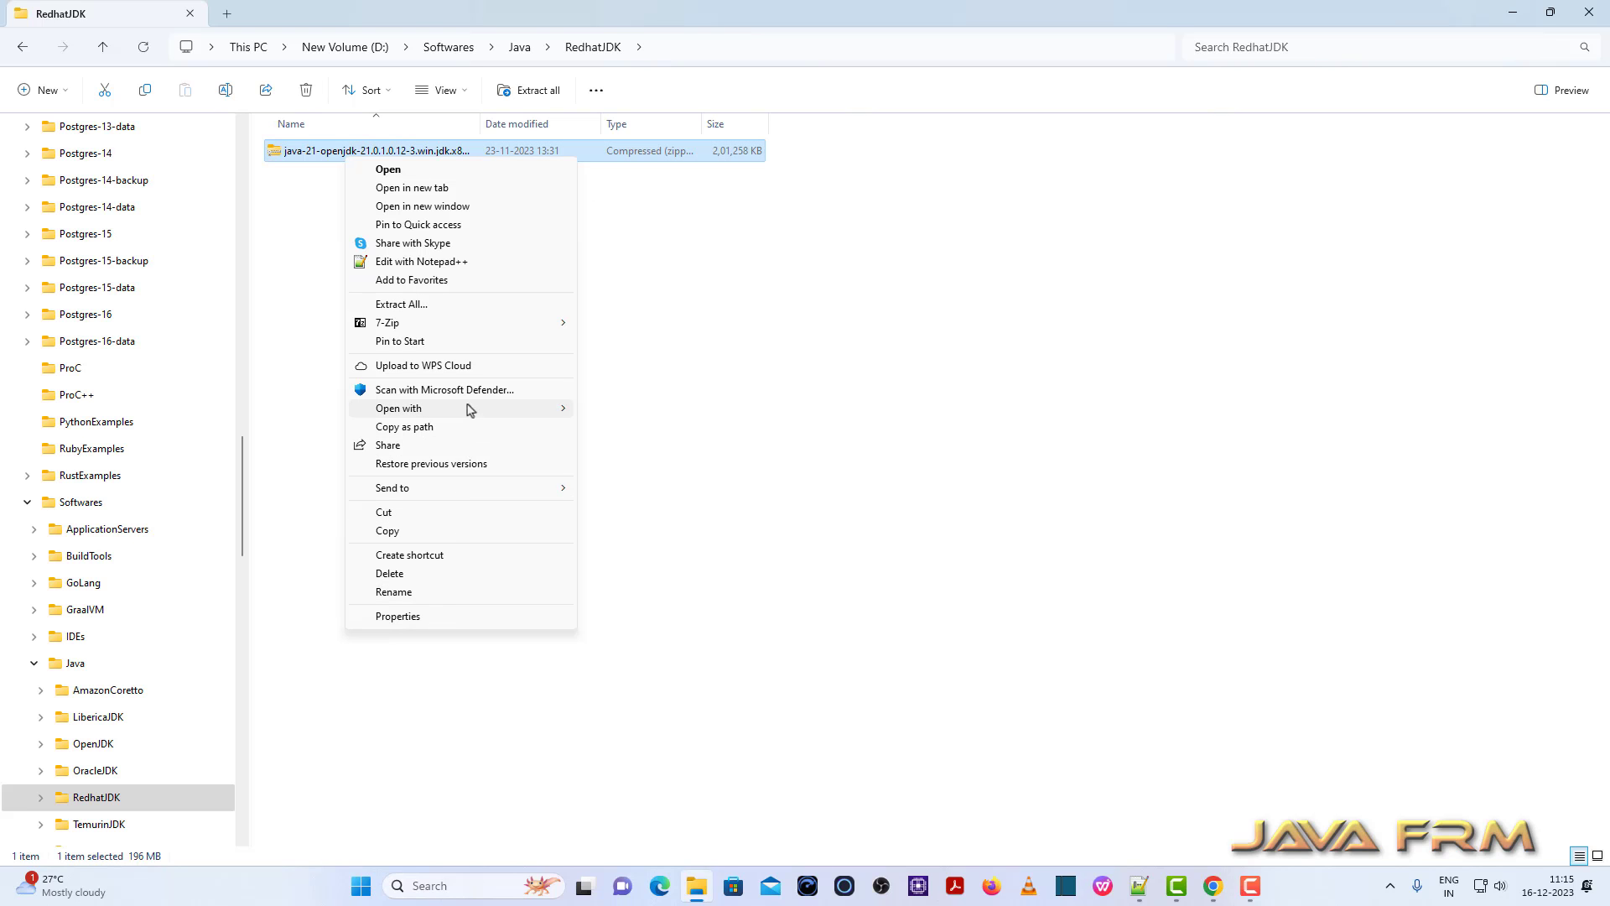
- Open the JDK zip in 7-Zip, extract it to F:\ and name the folder jdk-21
{"action": "mouse_move", "coordinate": [479, 322]}
{"action": "left_click", "coordinate": [604, 326]}
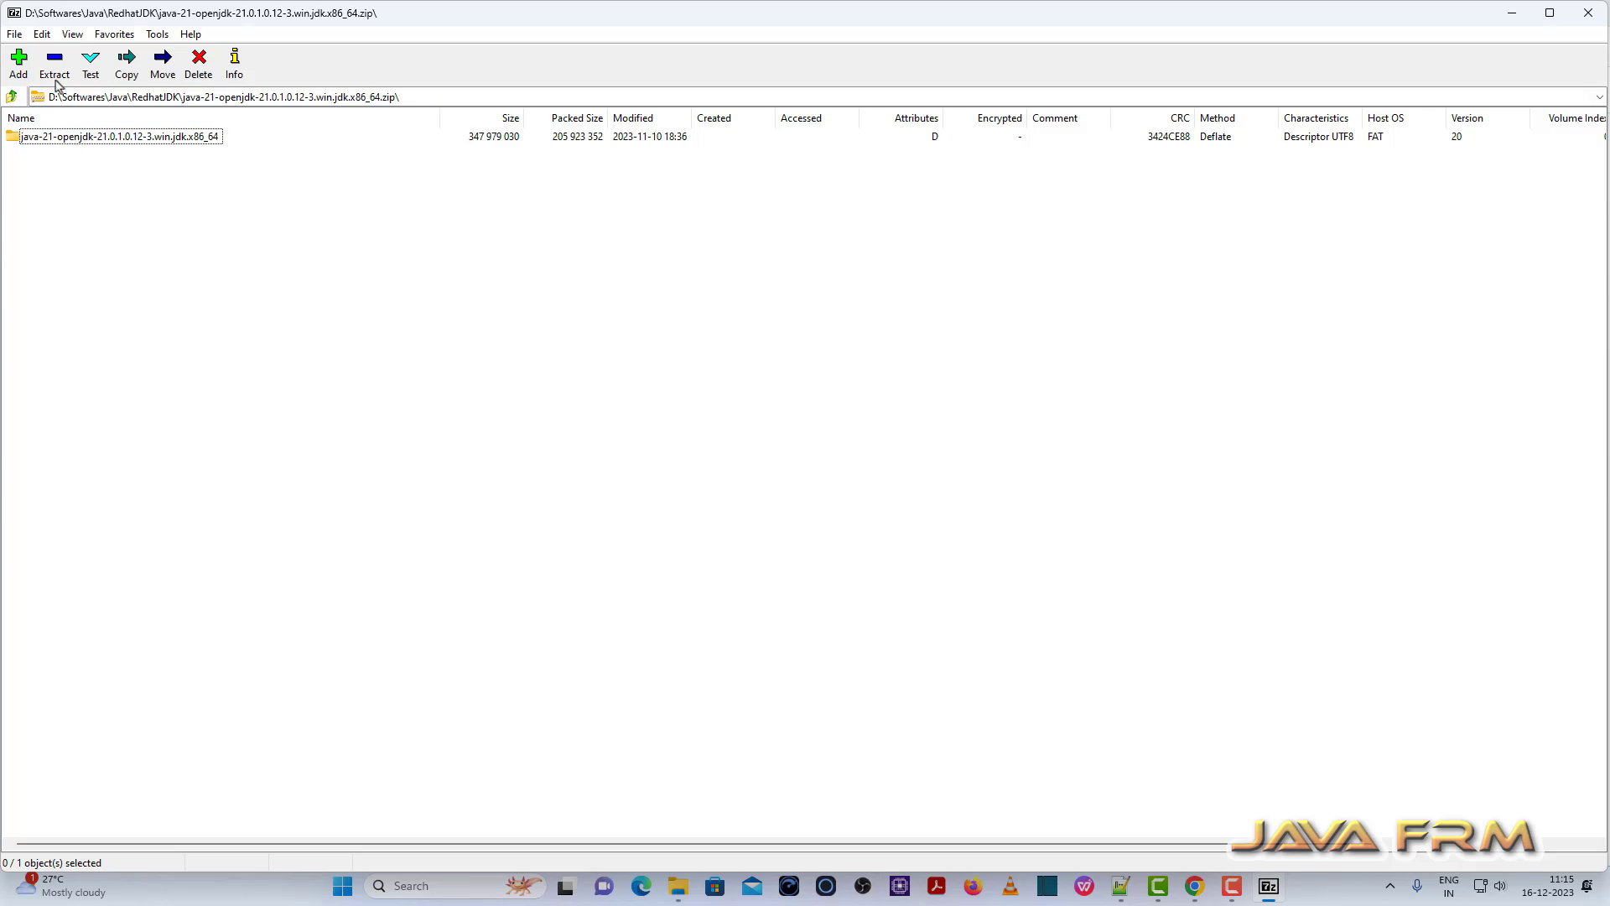
{"action": "left_click", "coordinate": [60, 74]}
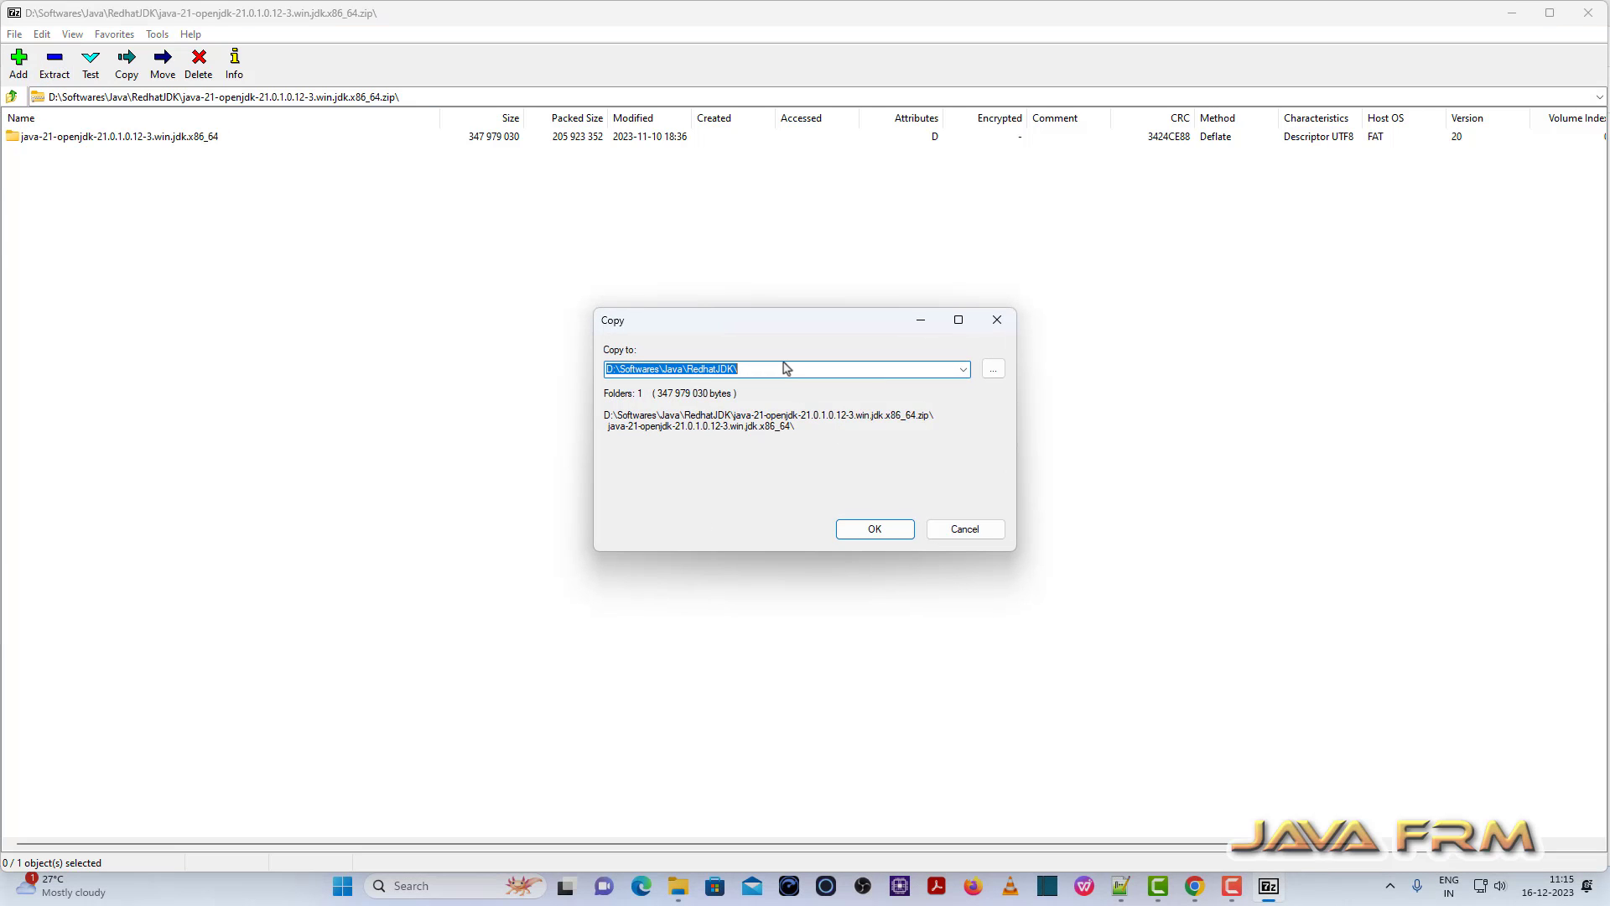
{"action": "type", "text": "F:\\"}
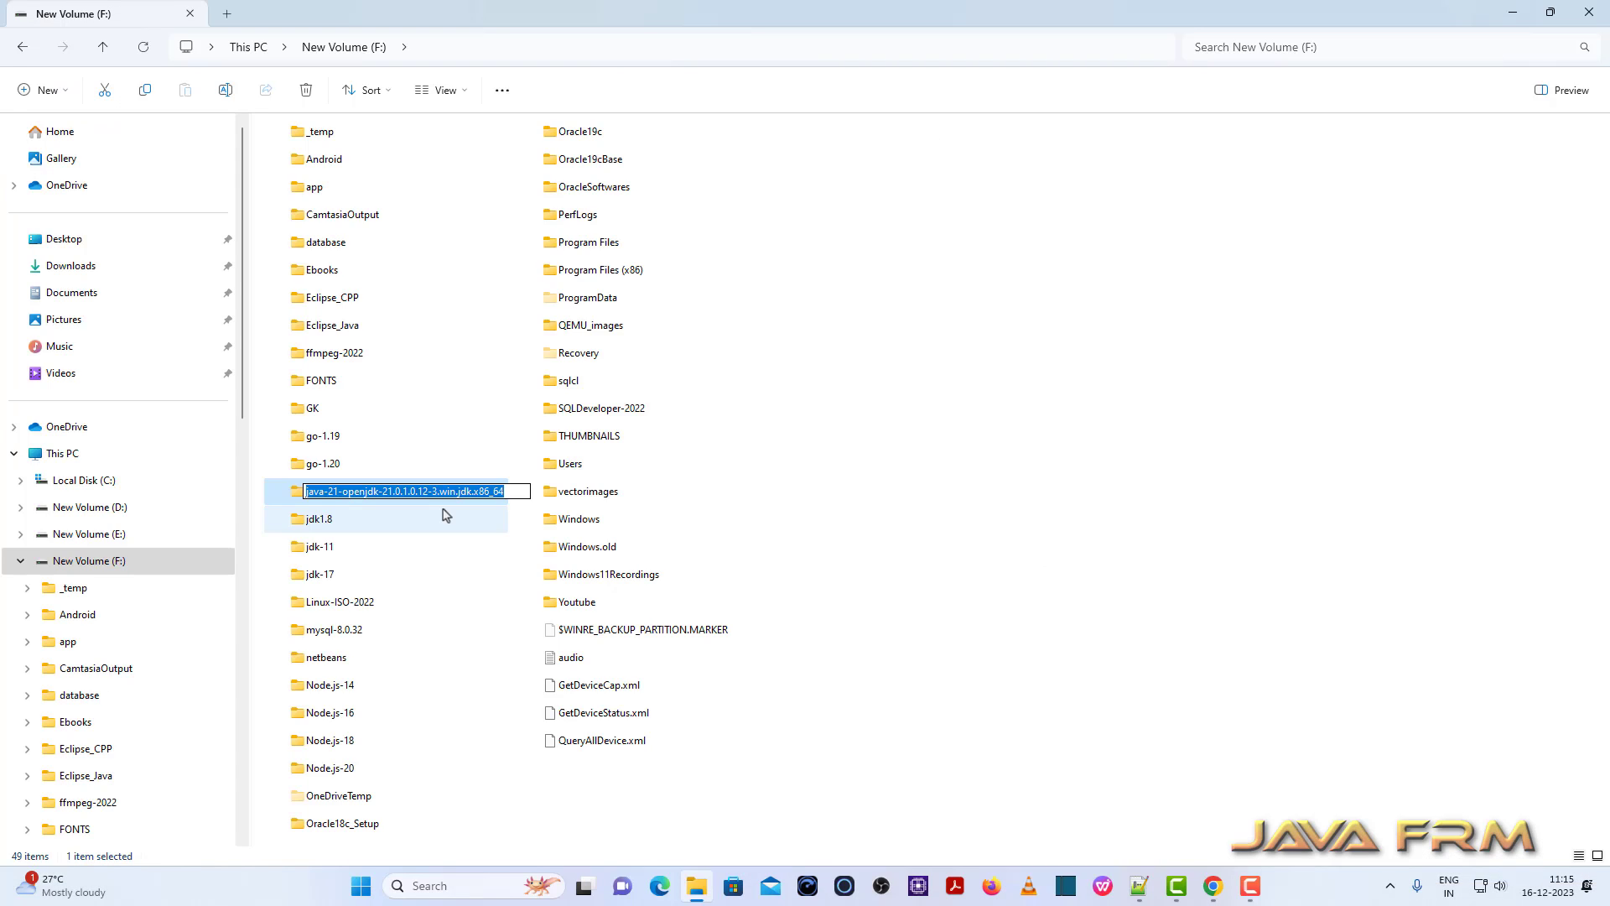
{"action": "type", "text": "jdk"}
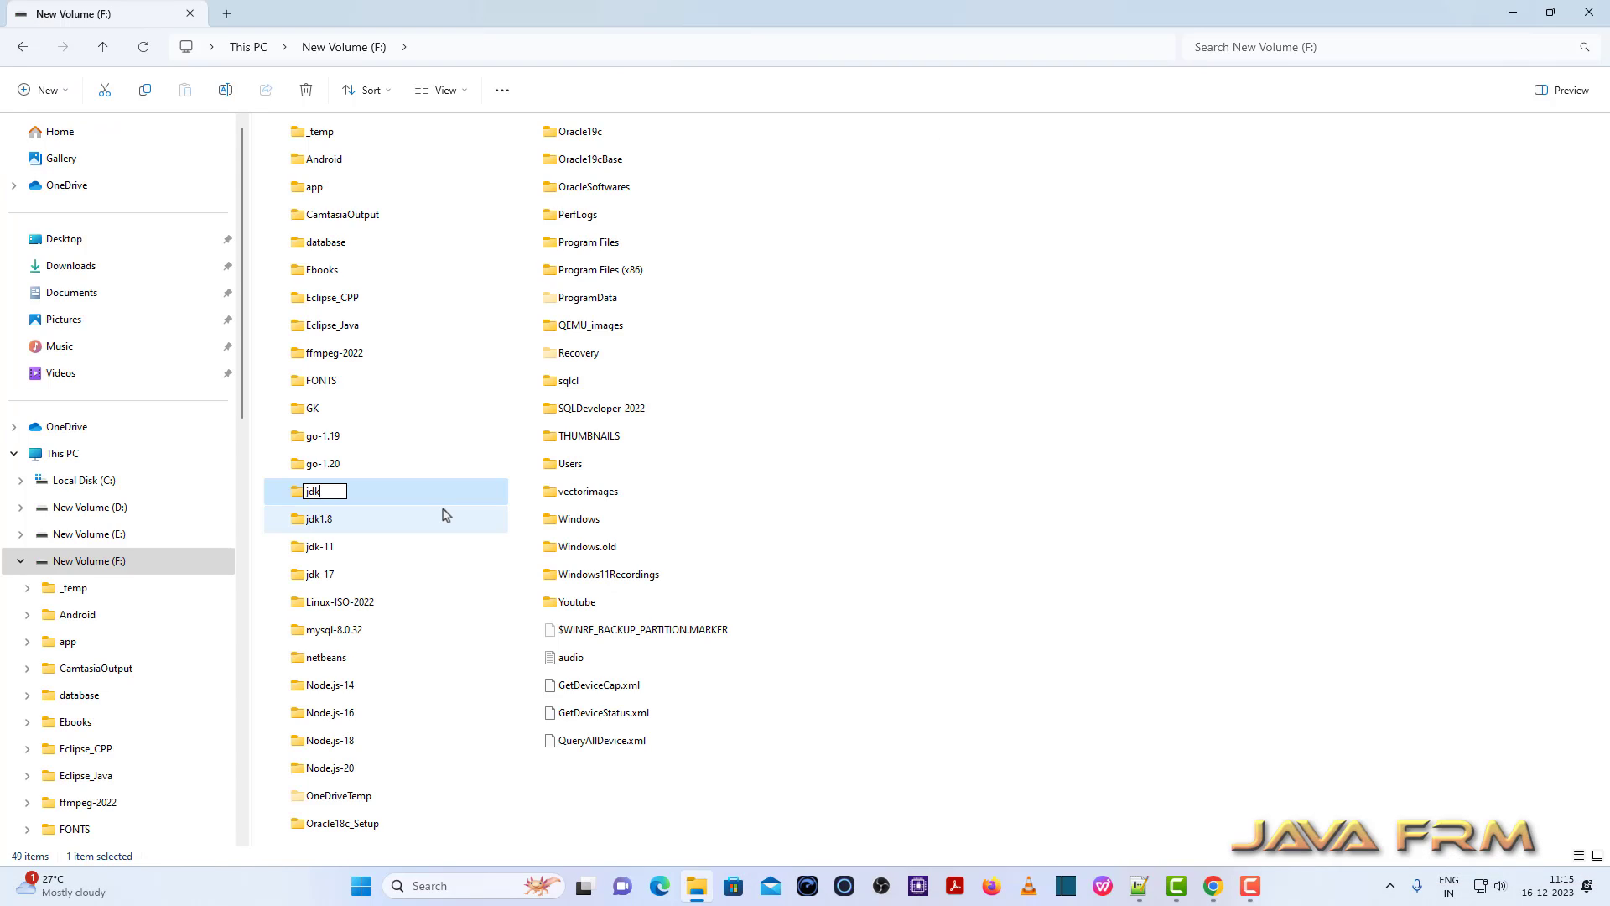
{"action": "type", "text": "-21"}
- Confirm the extracted folder name jdk-21 and look inside its bin folder
{"action": "key", "text": "Return"}
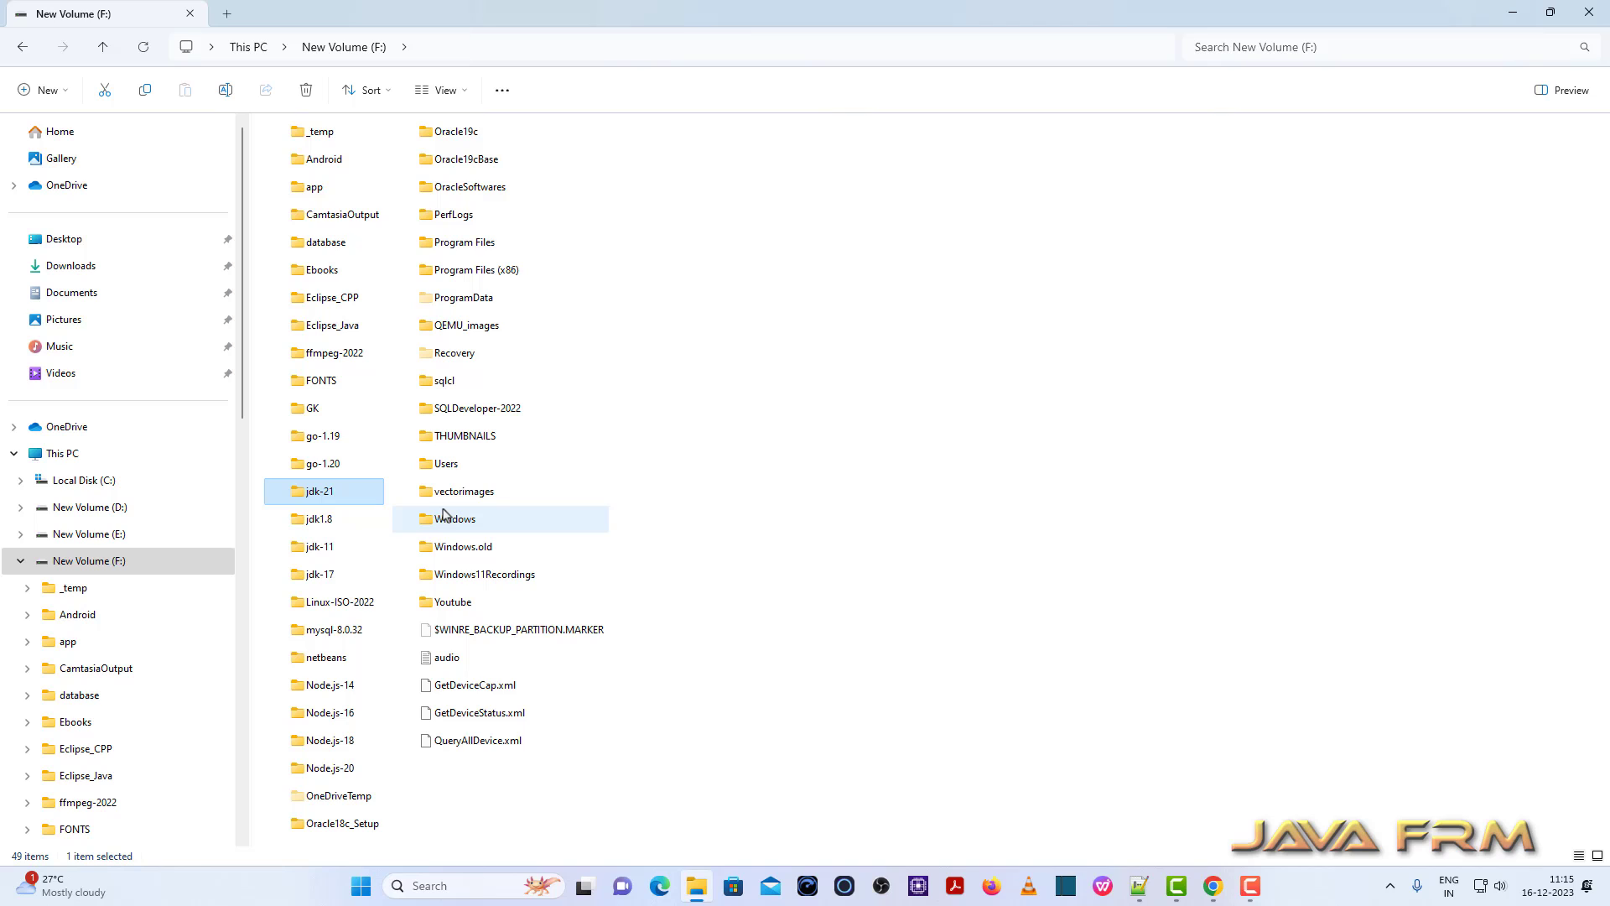
{"action": "double_click", "coordinate": [336, 500]}
{"action": "double_click", "coordinate": [289, 151]}
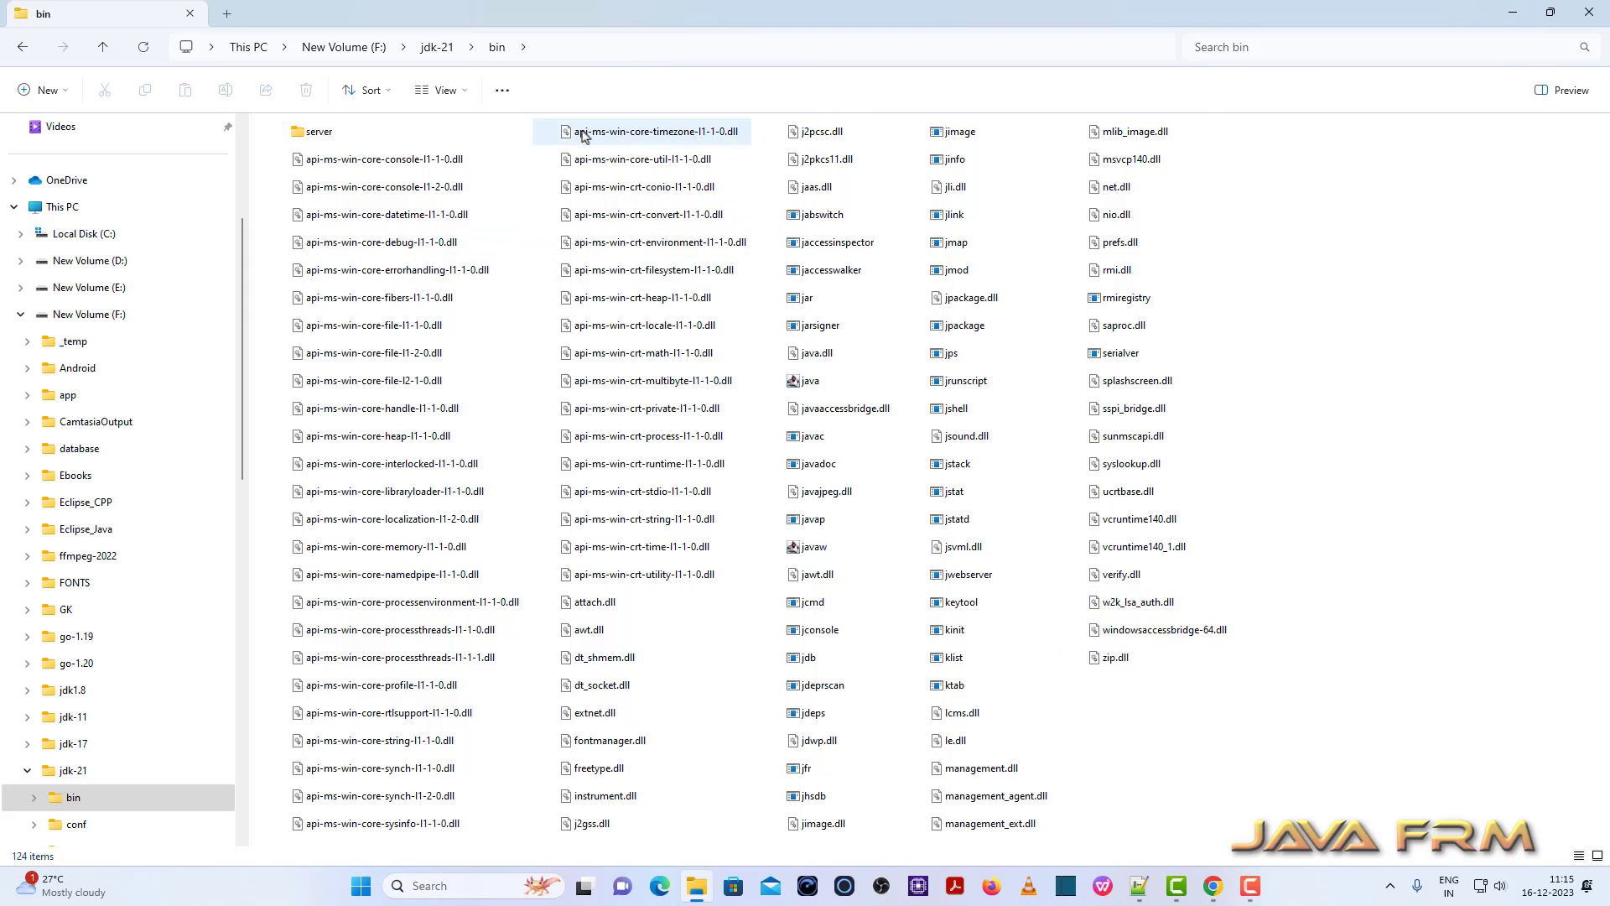
- Browse the jdk-21 conf and demo folders, then bring up options for the release file
{"action": "left_click", "coordinate": [437, 52]}
{"action": "left_click", "coordinate": [289, 184]}
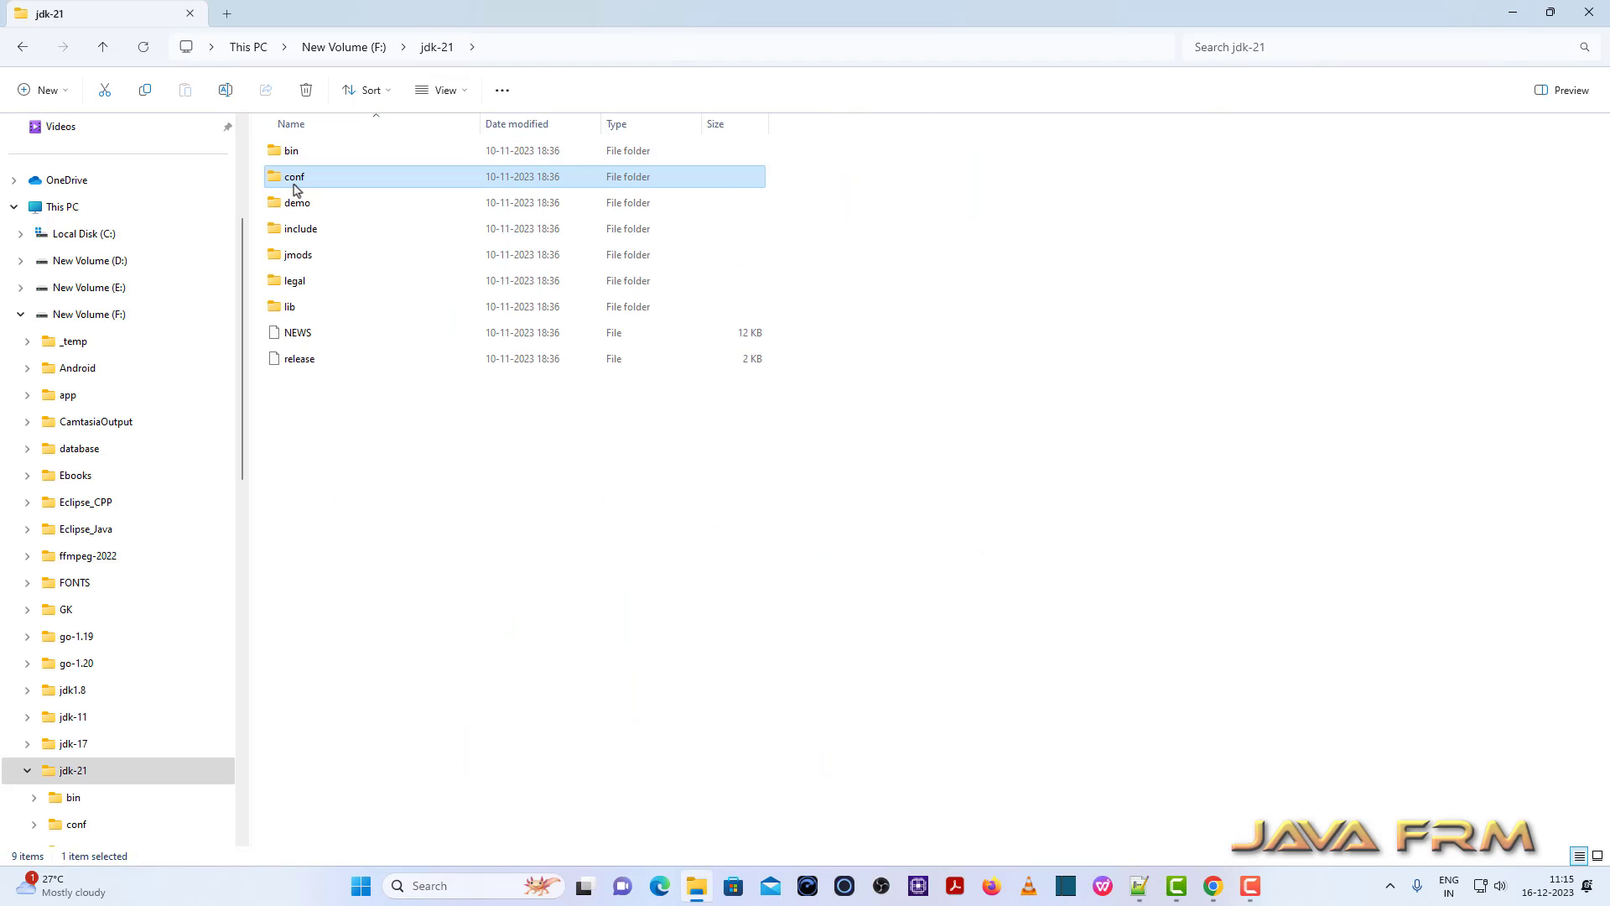
{"action": "double_click", "coordinate": [277, 179]}
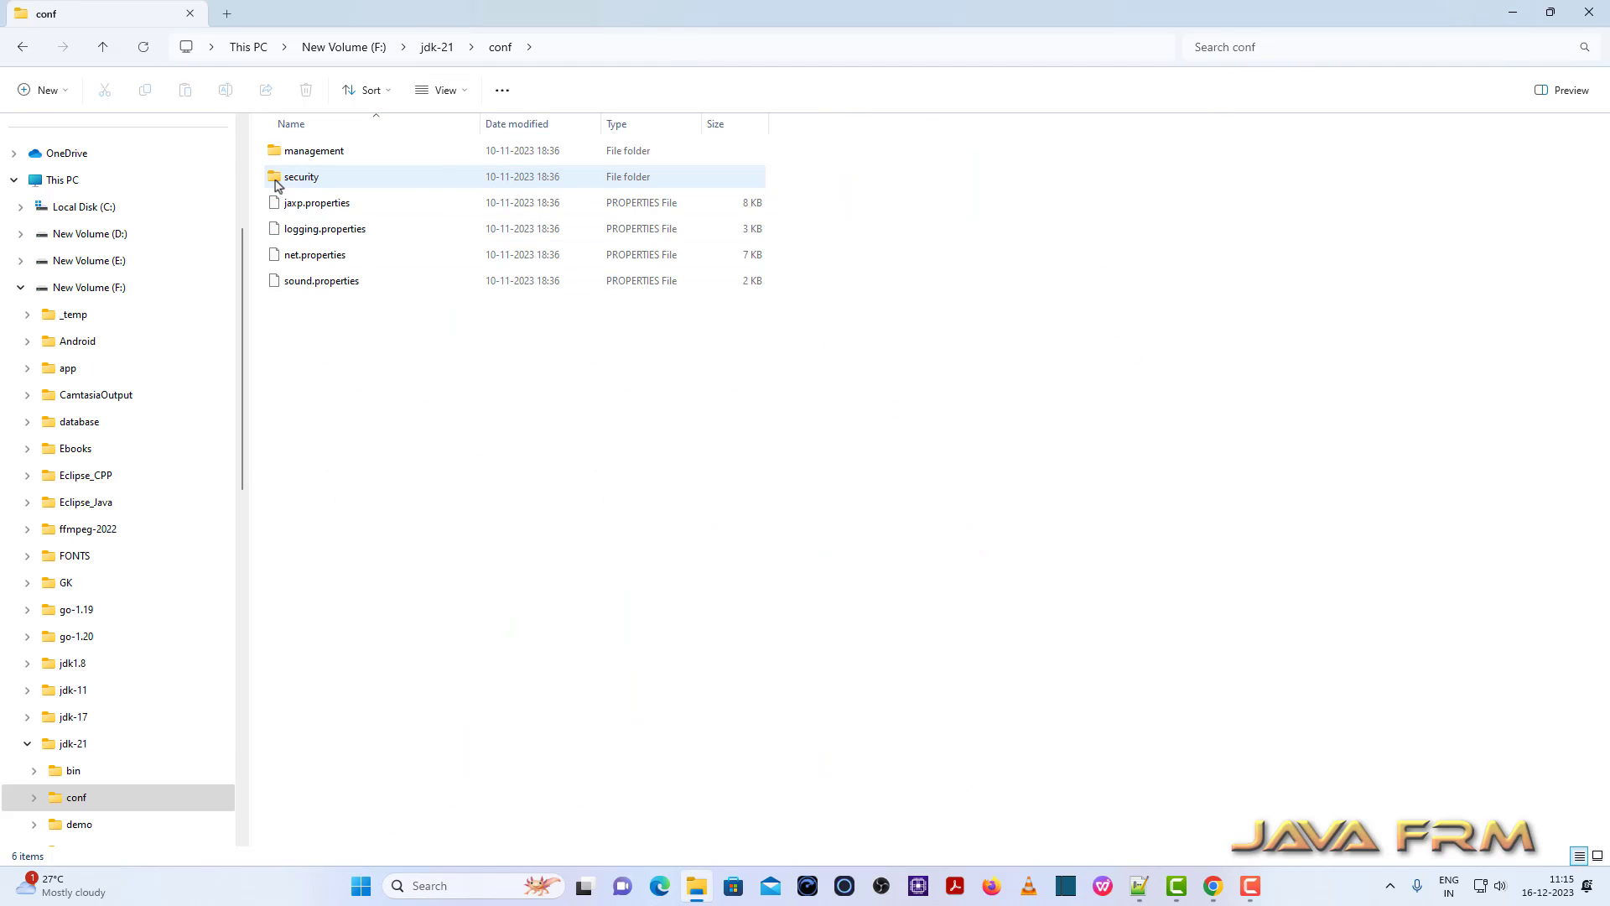
{"action": "left_click", "coordinate": [433, 48]}
{"action": "double_click", "coordinate": [312, 205]}
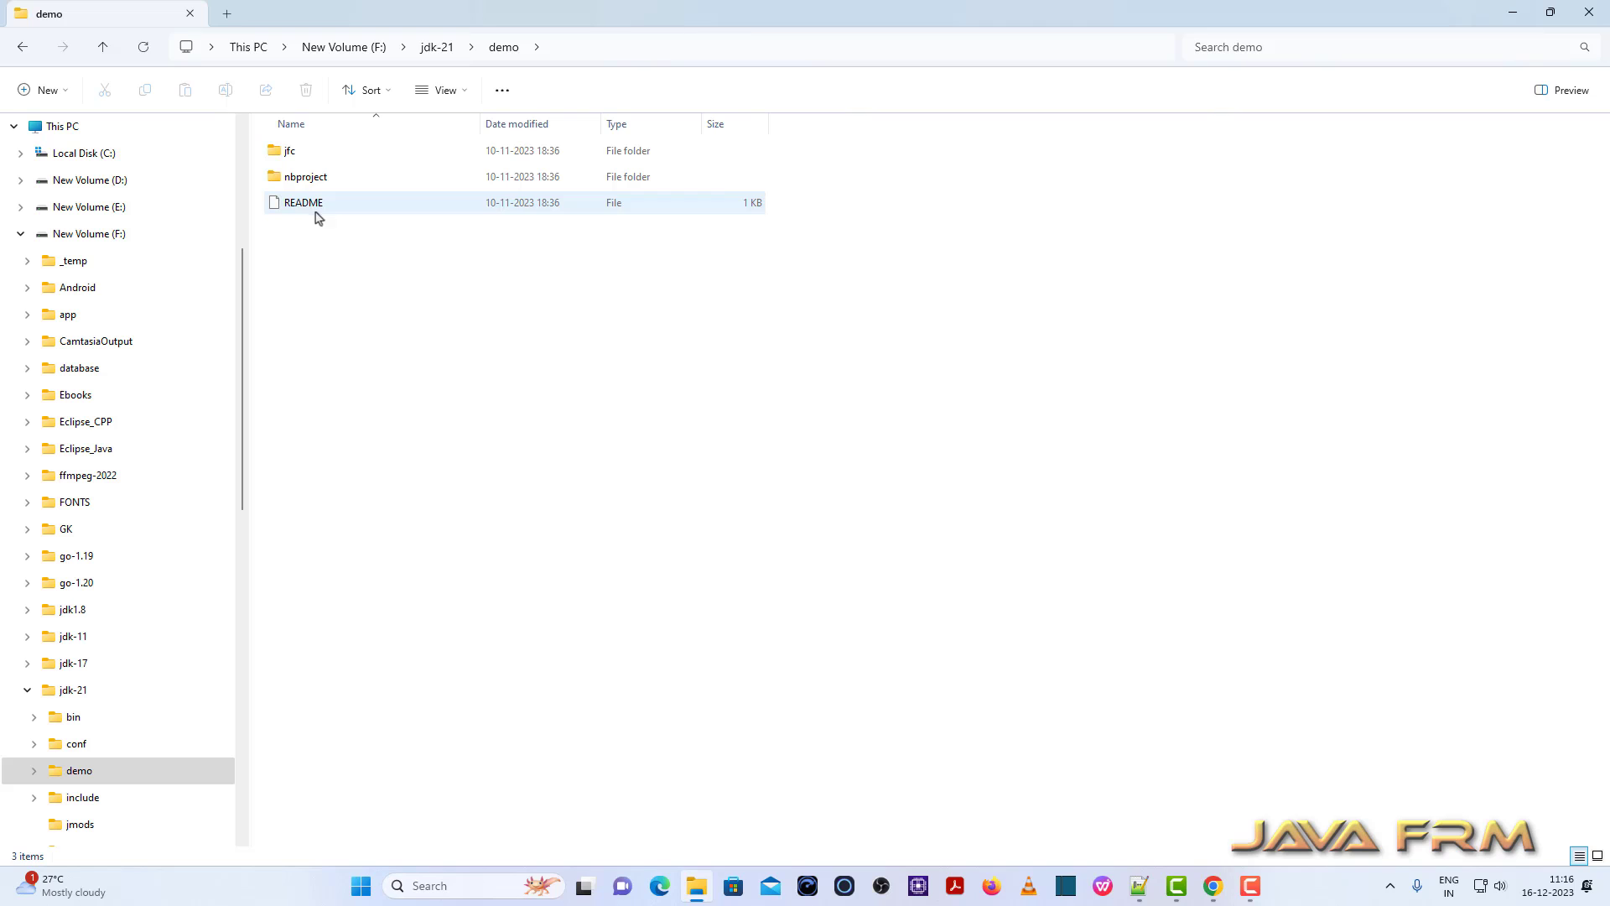
{"action": "left_click", "coordinate": [437, 47]}
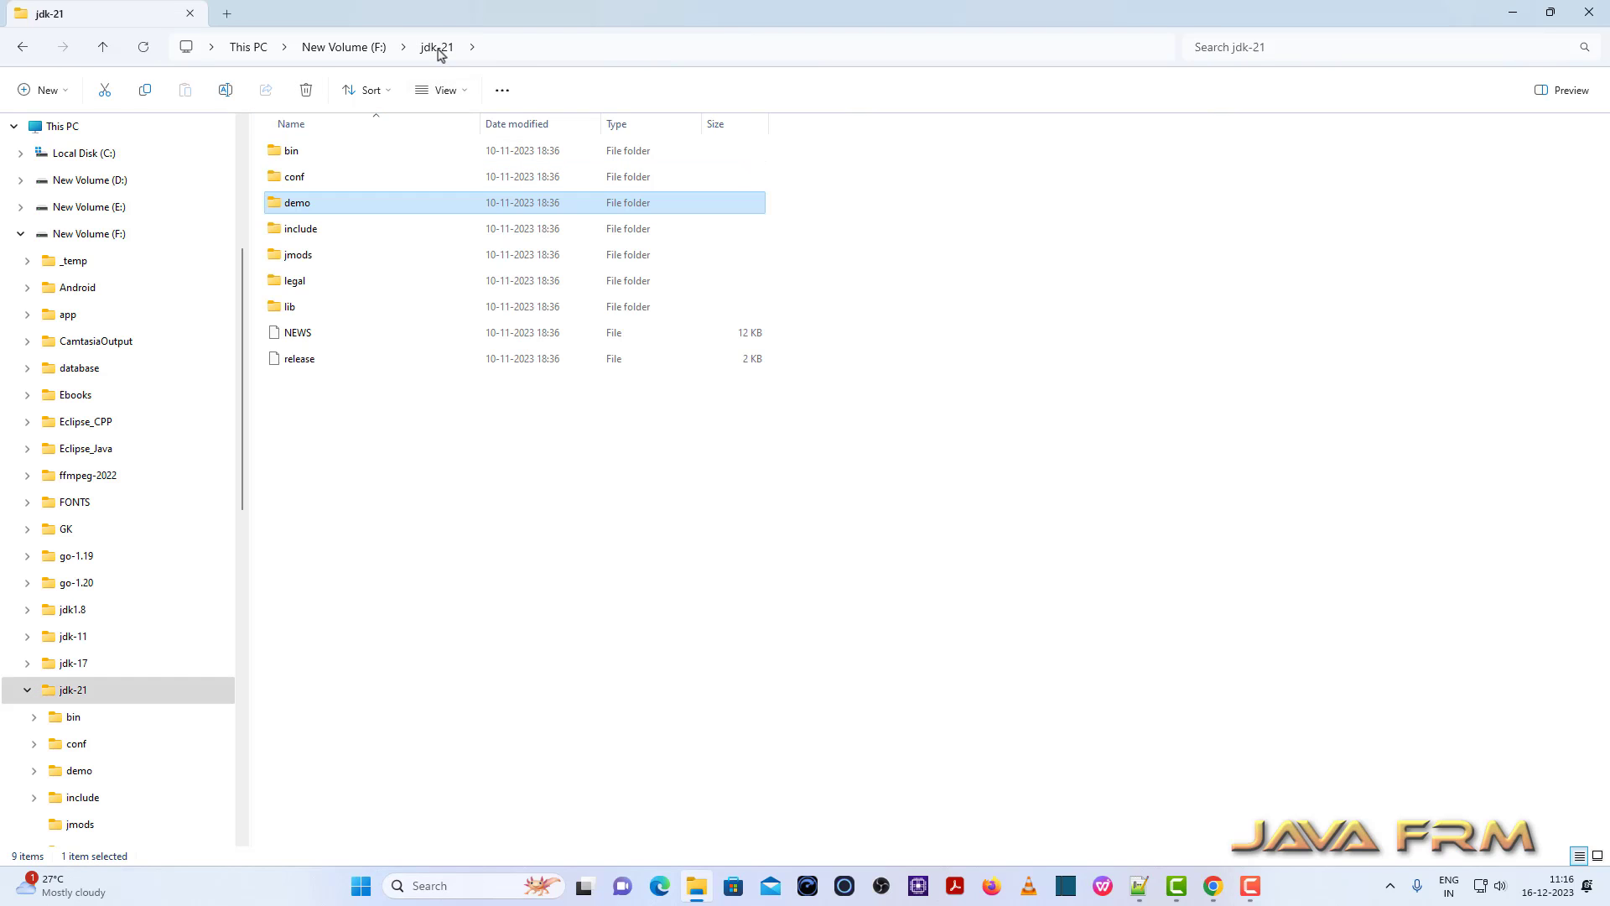
{"action": "right_click", "coordinate": [299, 372]}
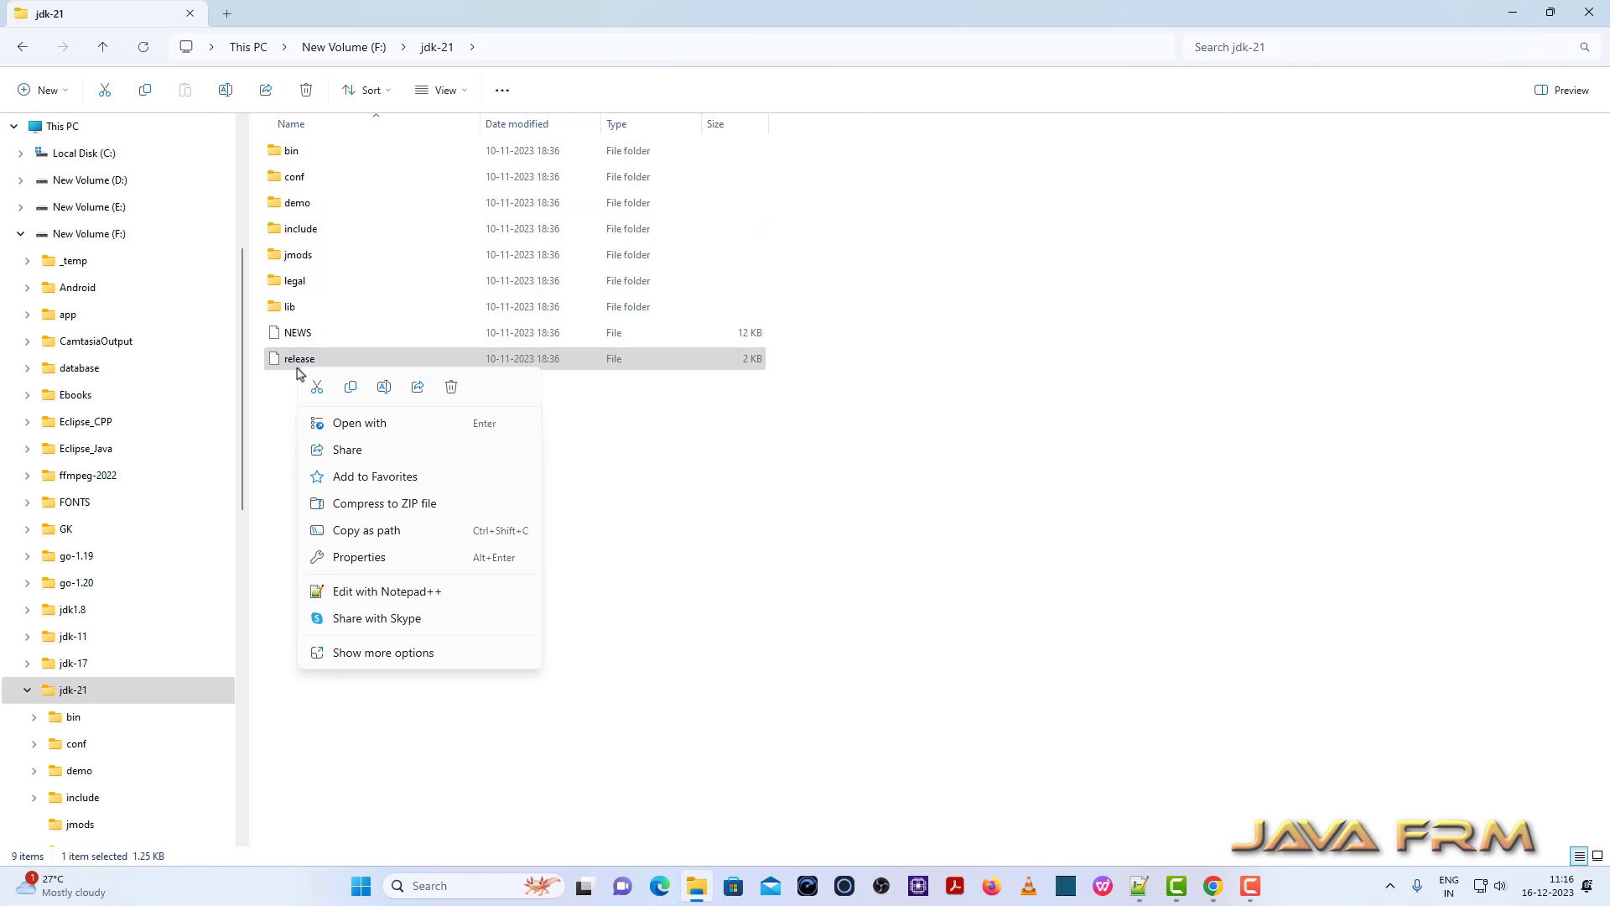
- View the release file's Red Hat Java 21.0.1 vendor and version lines in Notepad++, then close and minimize
{"action": "left_click", "coordinate": [406, 593]}
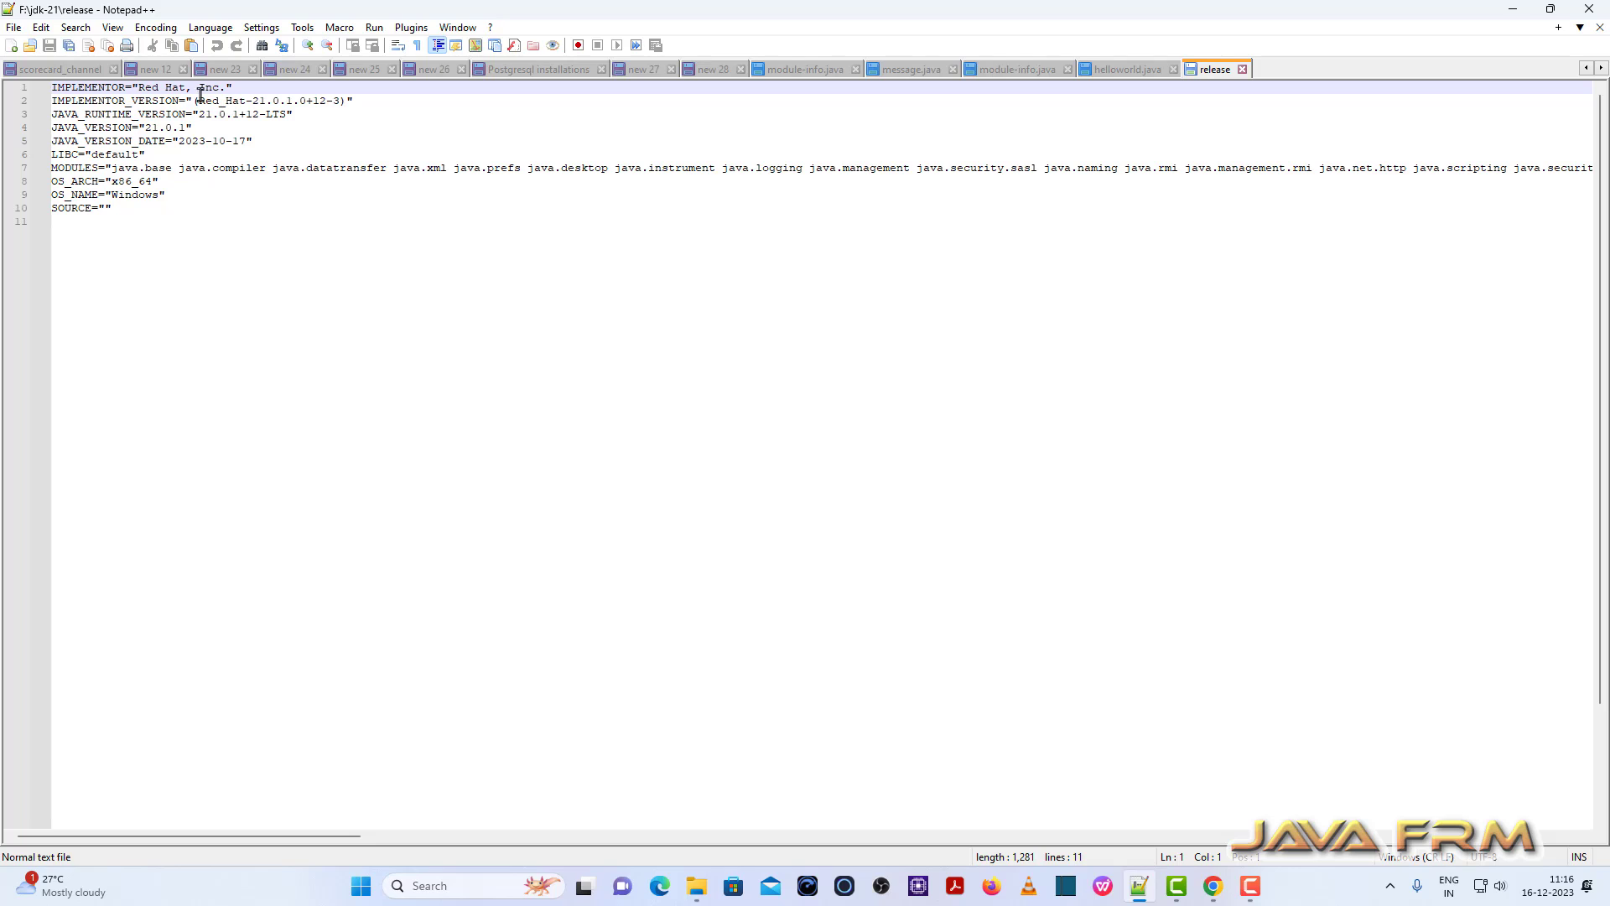
{"action": "left_click_drag", "start_coordinate": [63, 85], "coordinate": [340, 101]}
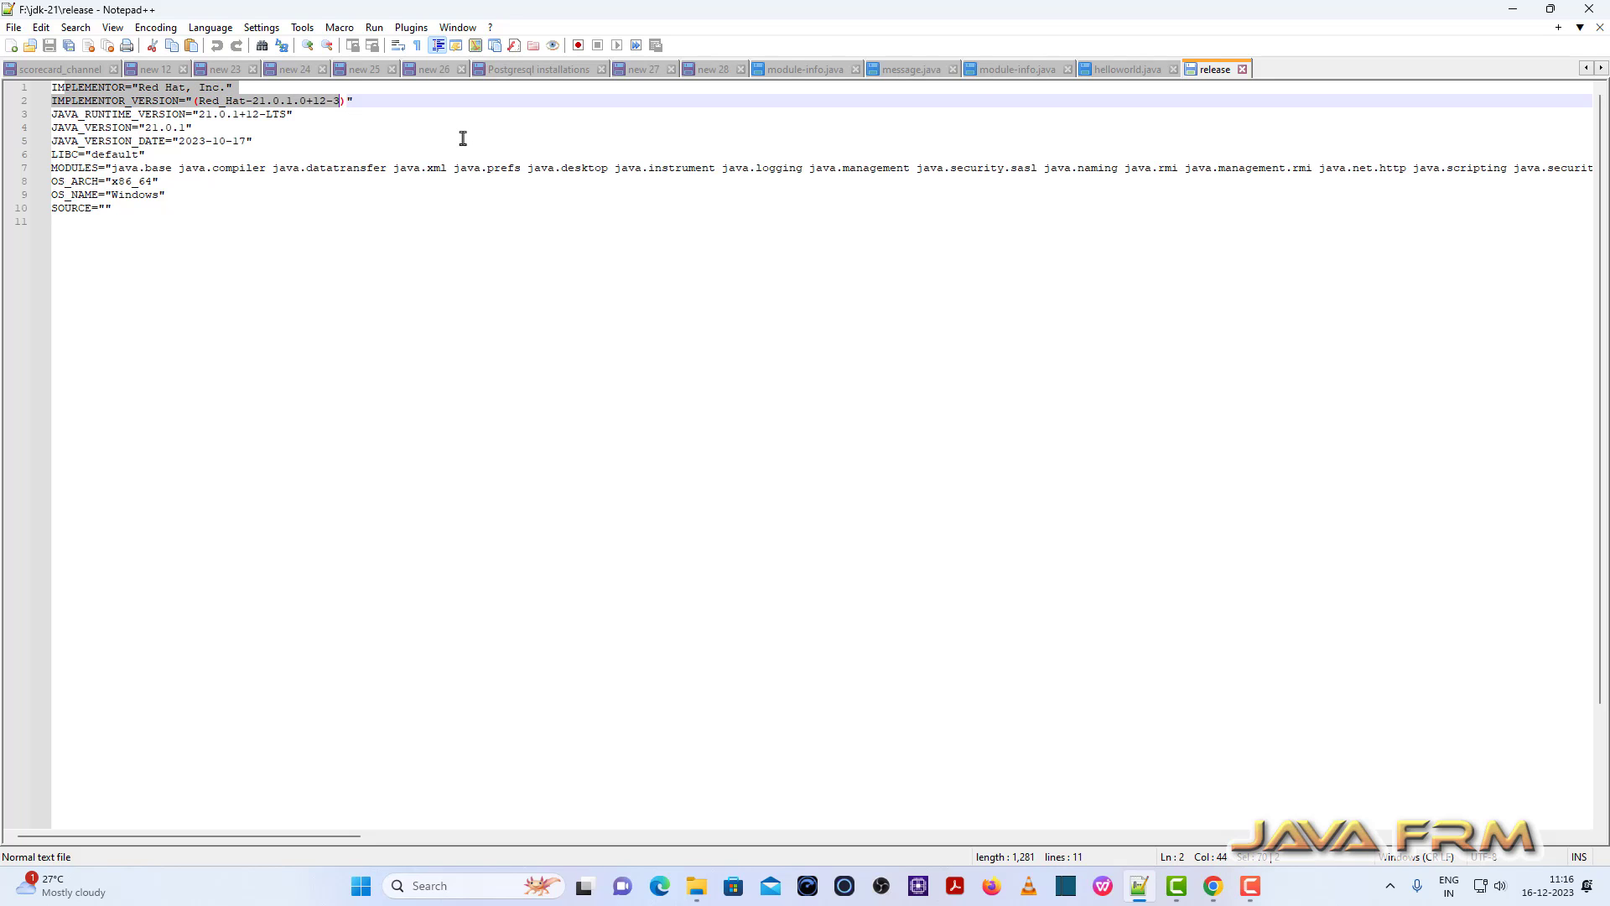
{"action": "left_click", "coordinate": [1243, 69]}
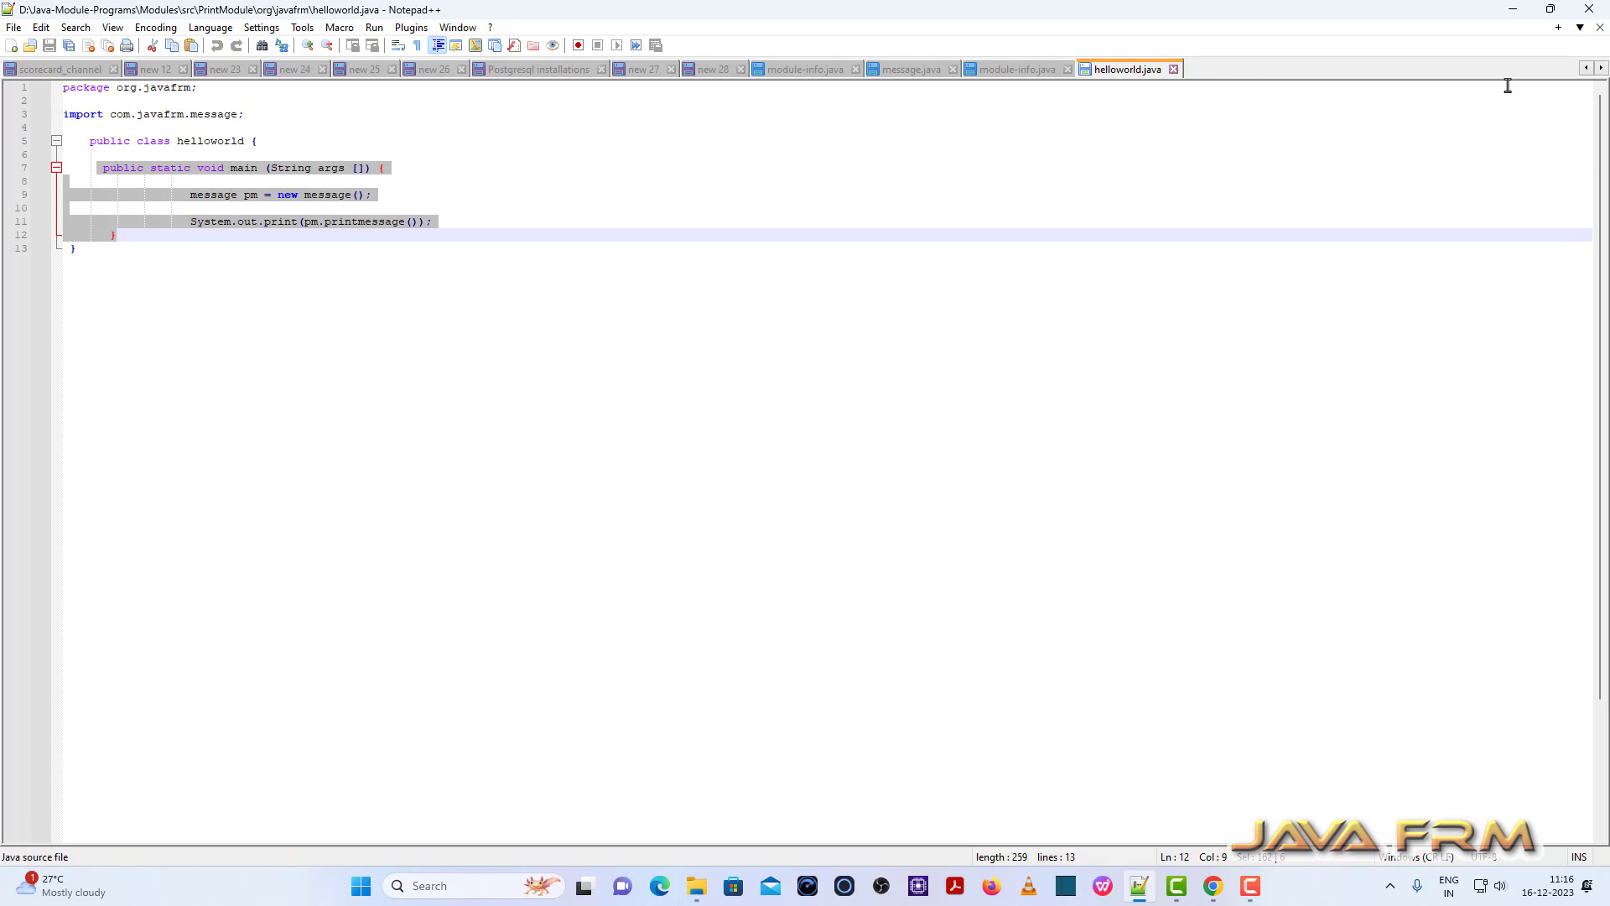
{"action": "left_click", "coordinate": [1512, 9]}
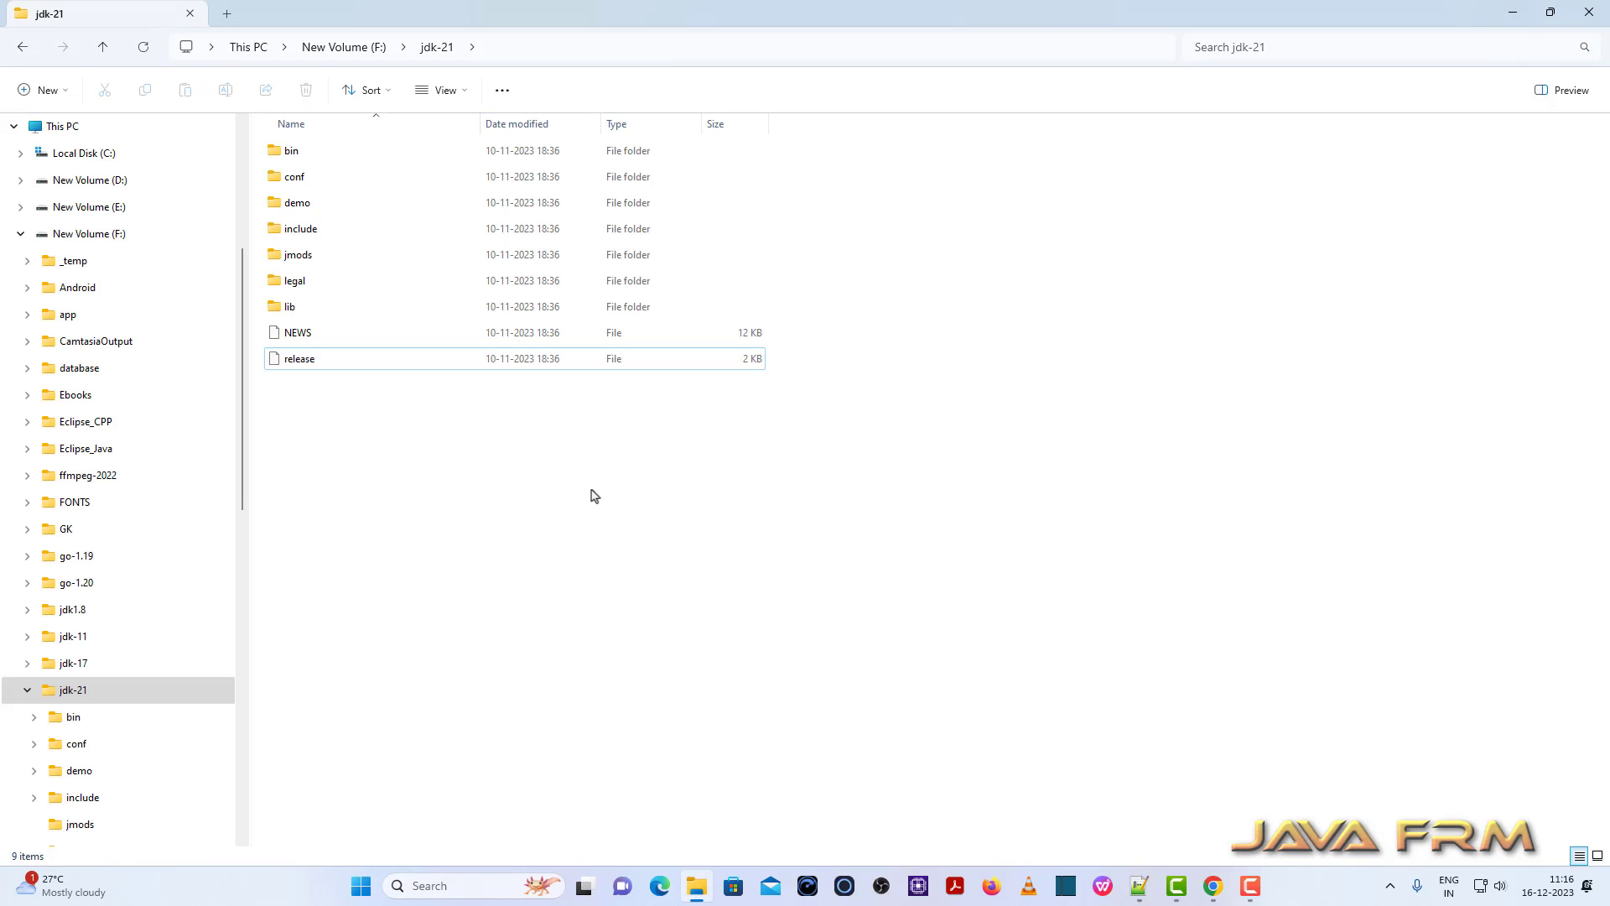
- Copy the F:\jdk-21 folder path from the address bar
{"action": "left_click", "coordinate": [507, 50]}
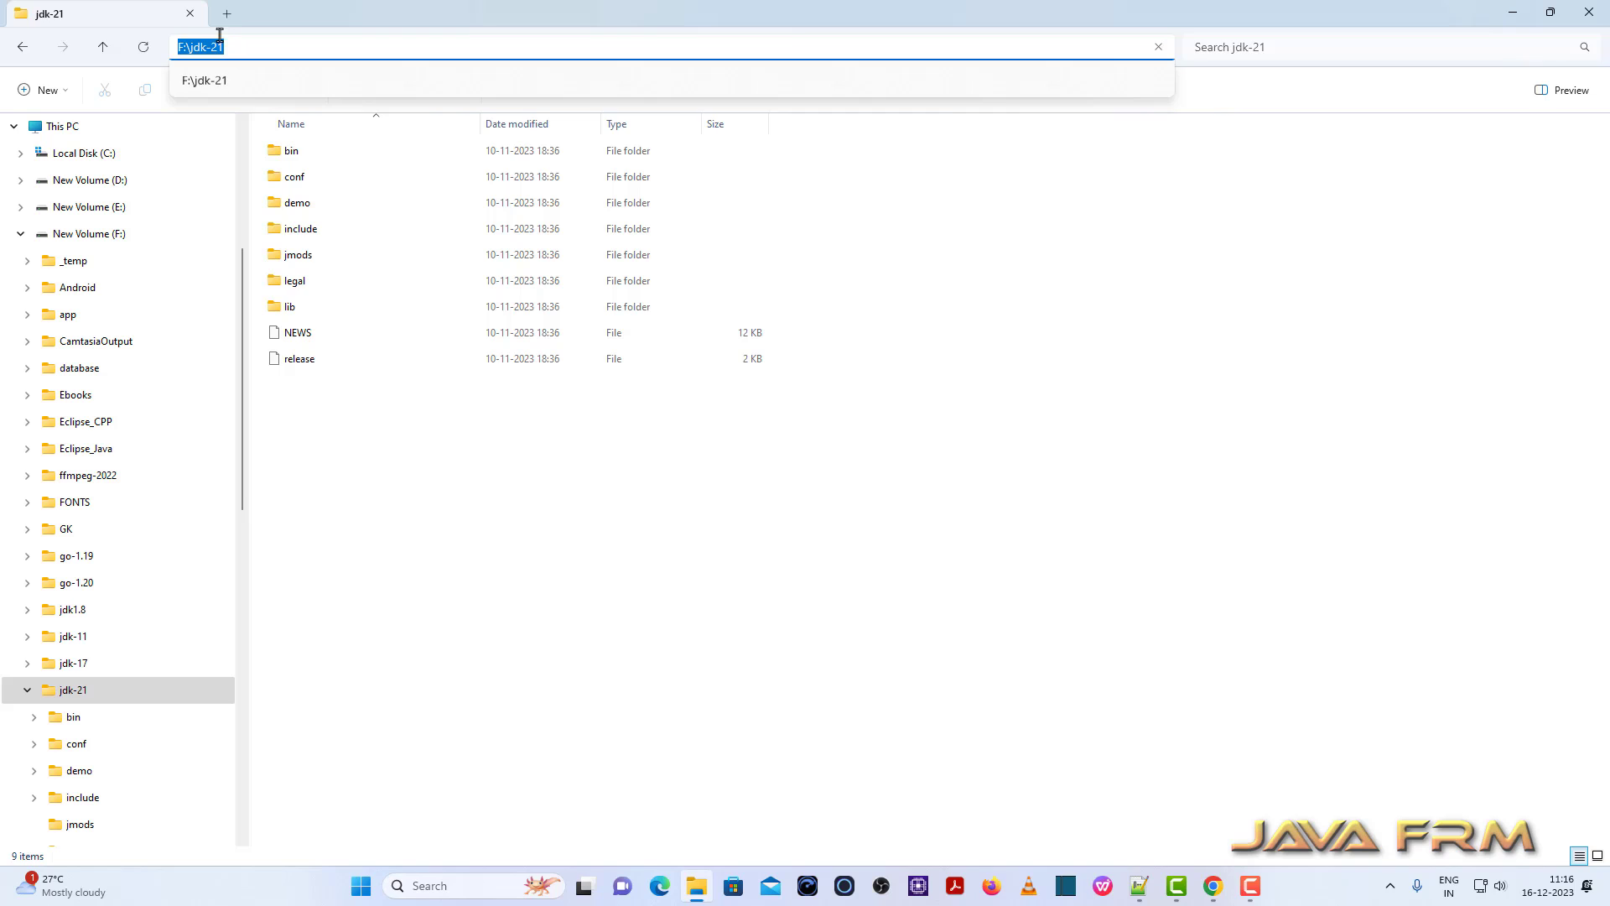
{"action": "right_click", "coordinate": [201, 47]}
{"action": "left_click", "coordinate": [252, 90]}
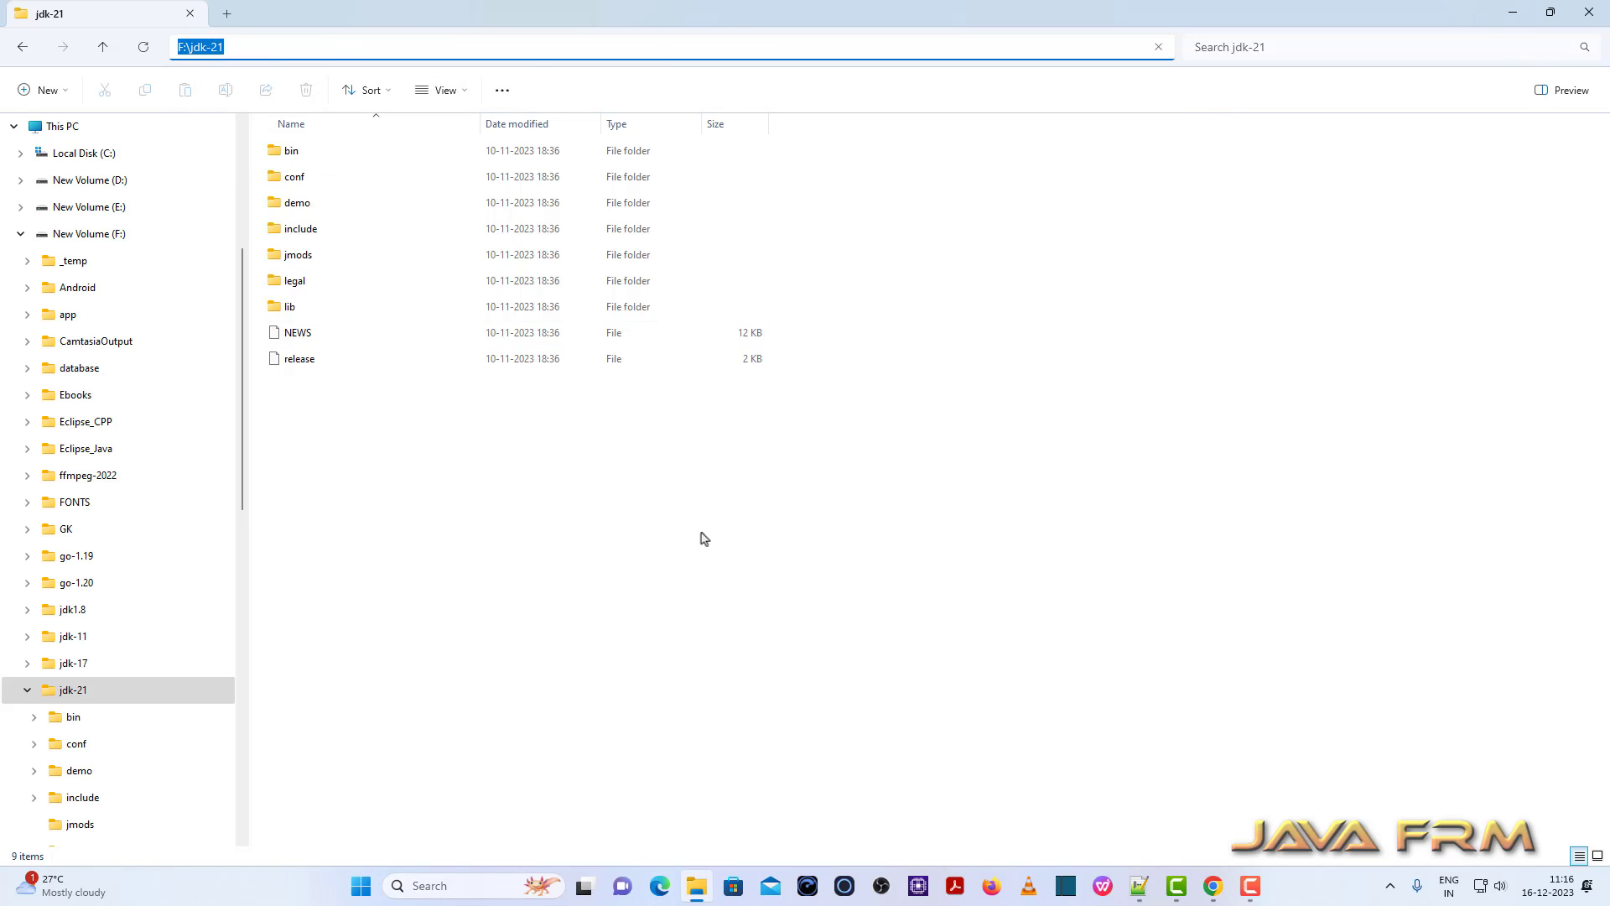
{"action": "left_click", "coordinate": [599, 551]}
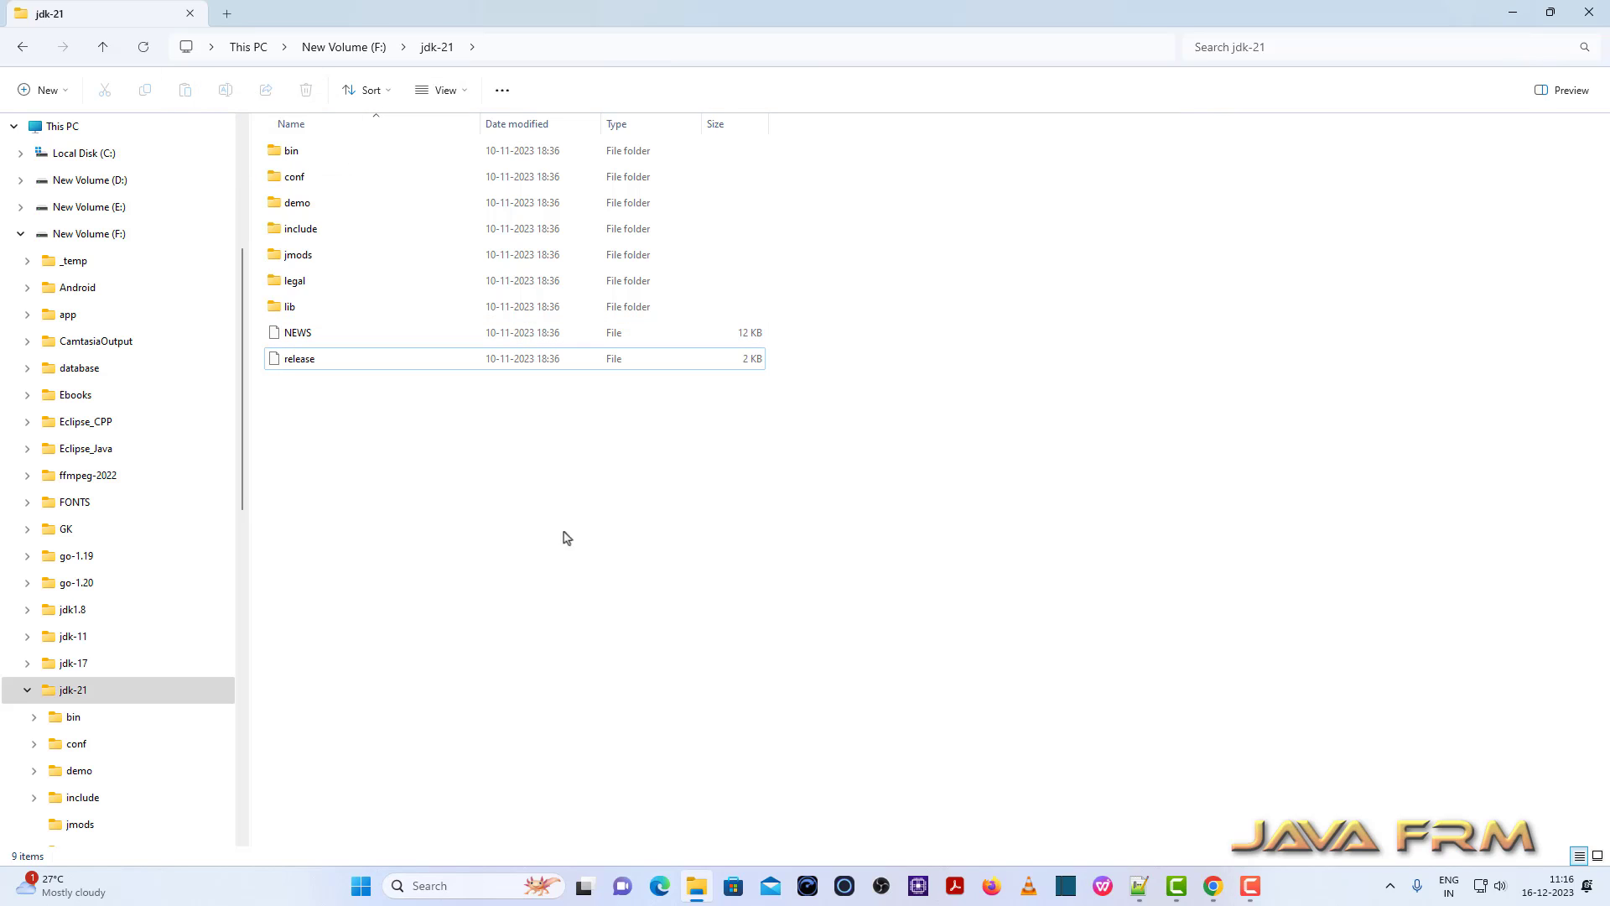
- Open This PC's properties and go to Advanced system settings
{"action": "scroll", "coordinate": [143, 478], "scroll_direction": "up", "scroll_amount": 4}
{"action": "right_click", "coordinate": [69, 460]}
{"action": "left_click", "coordinate": [132, 733]}
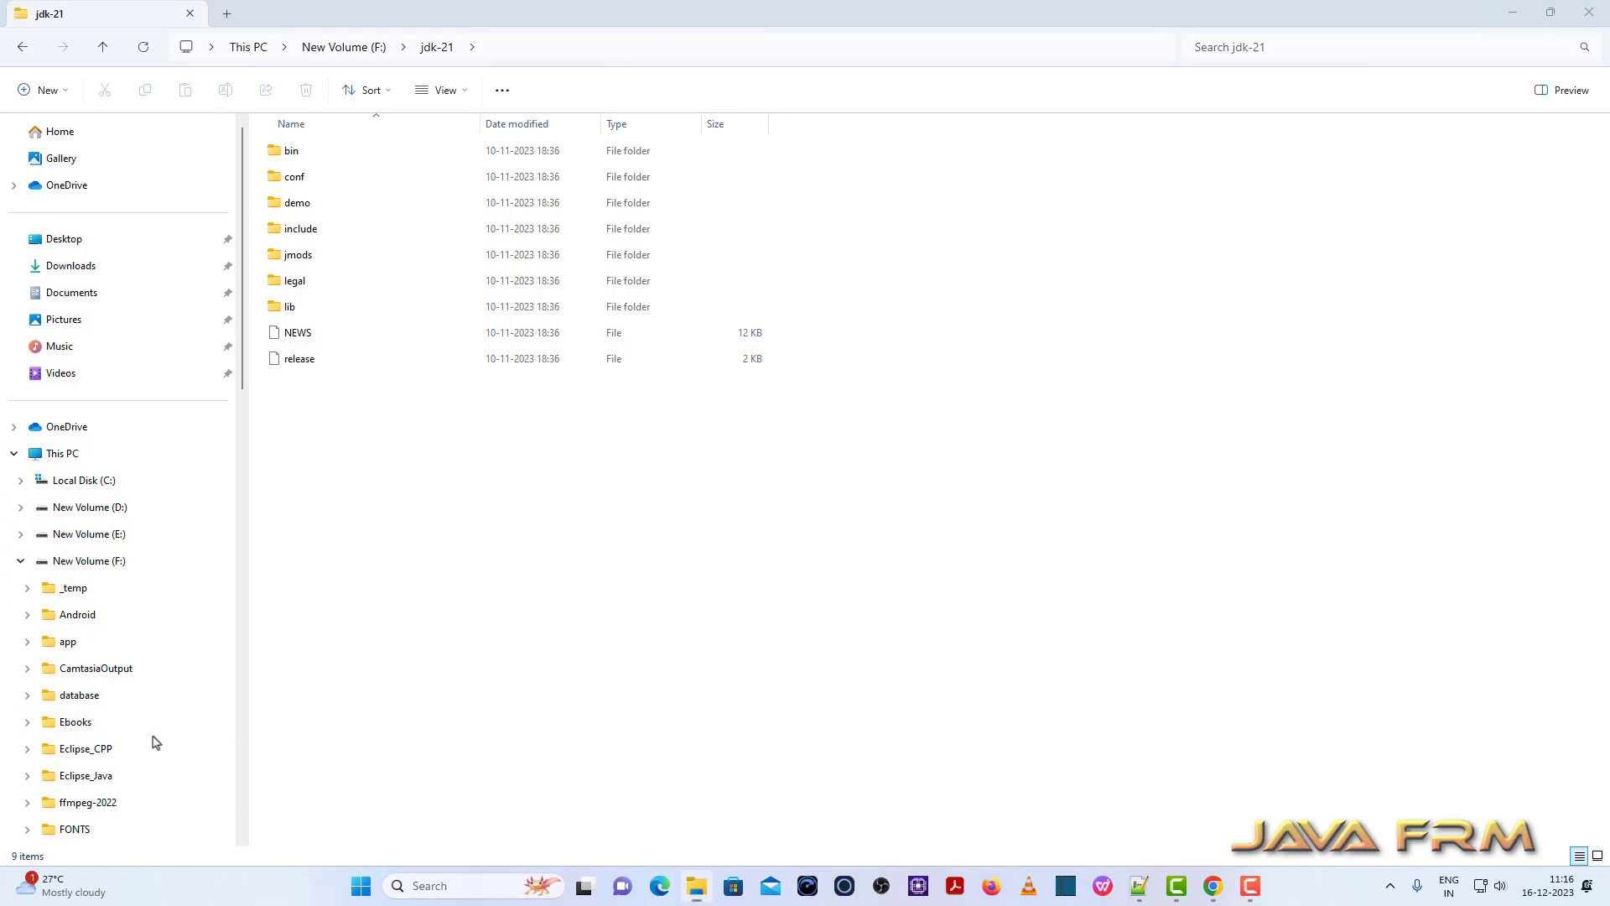
{"action": "left_click", "coordinate": [897, 398]}
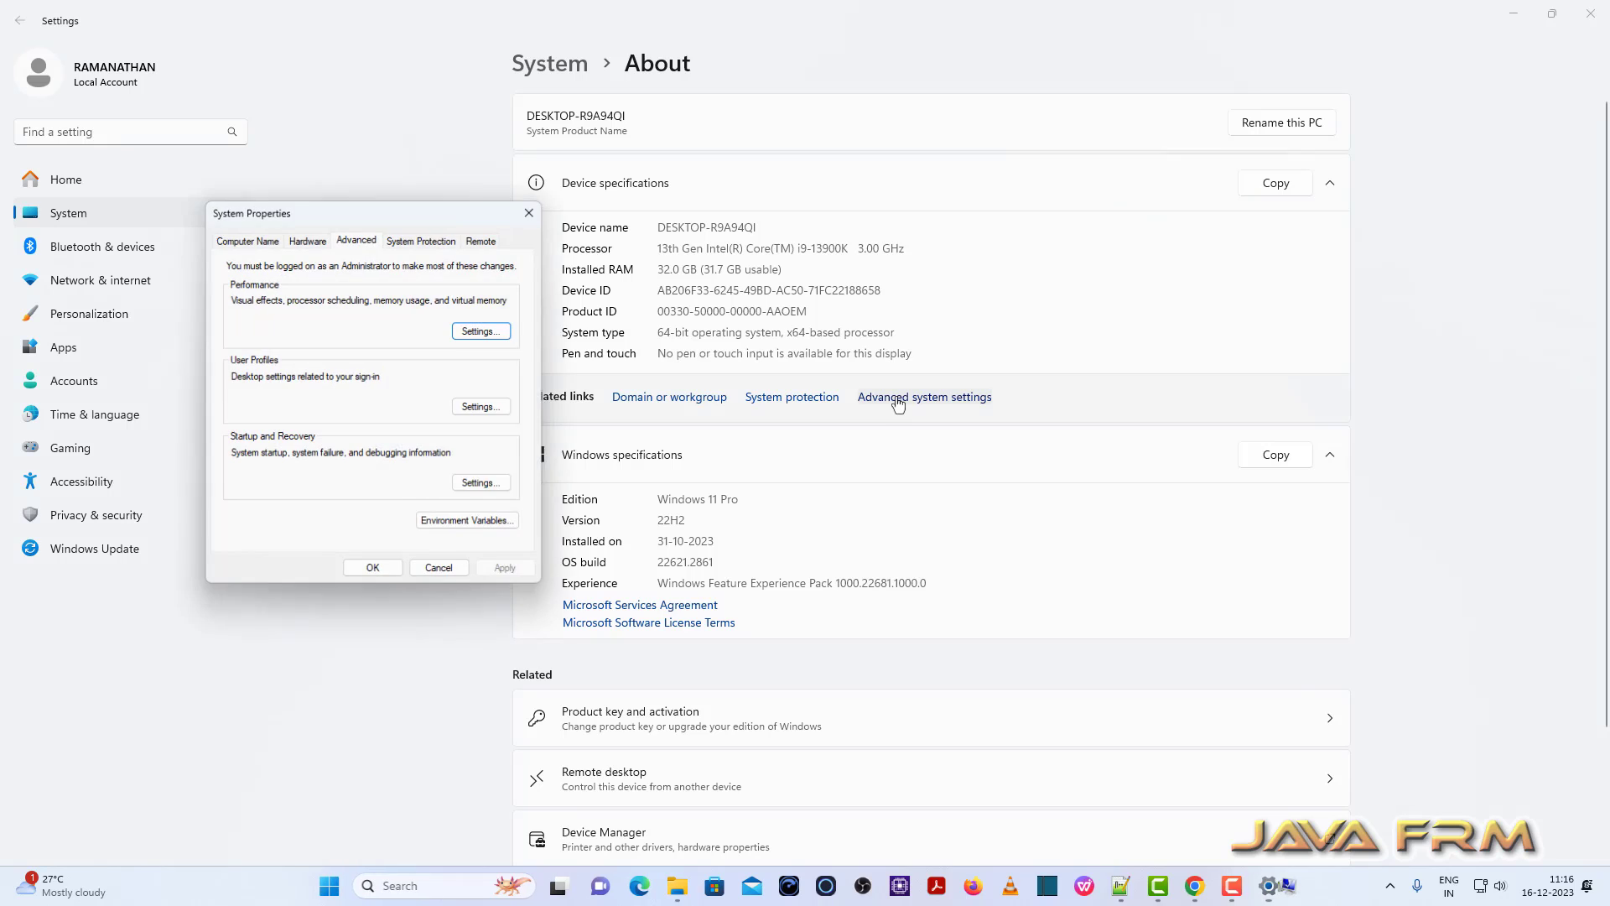
- Create a new system environment variable JAVA_HOME with value F:\jdk-21
{"action": "left_click", "coordinate": [471, 525]}
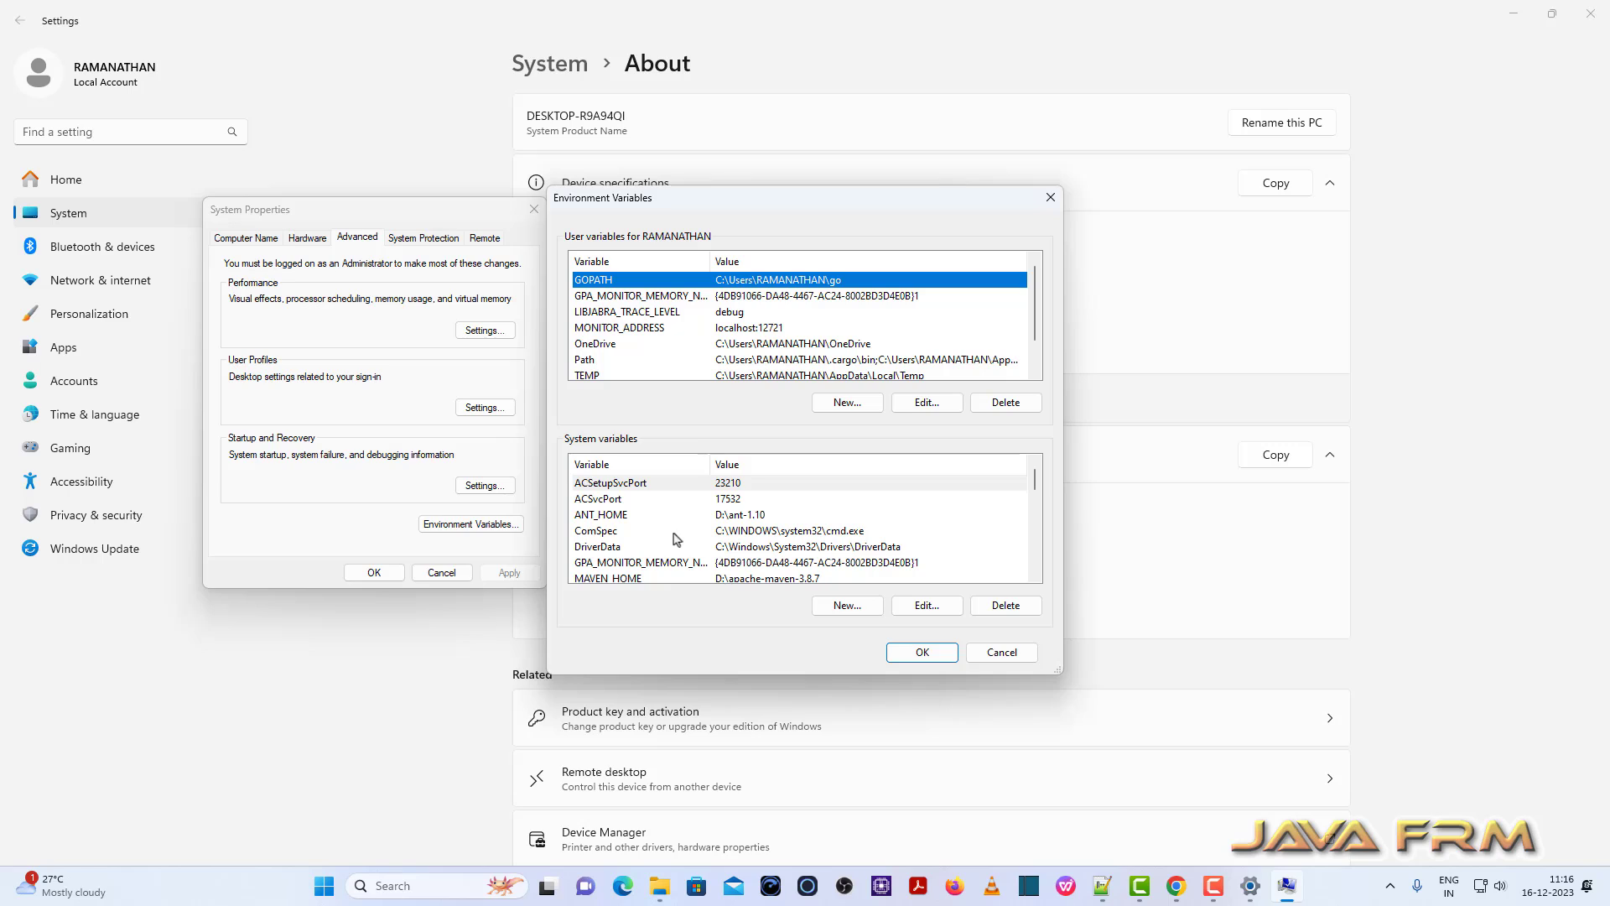
{"action": "left_click", "coordinate": [848, 605]}
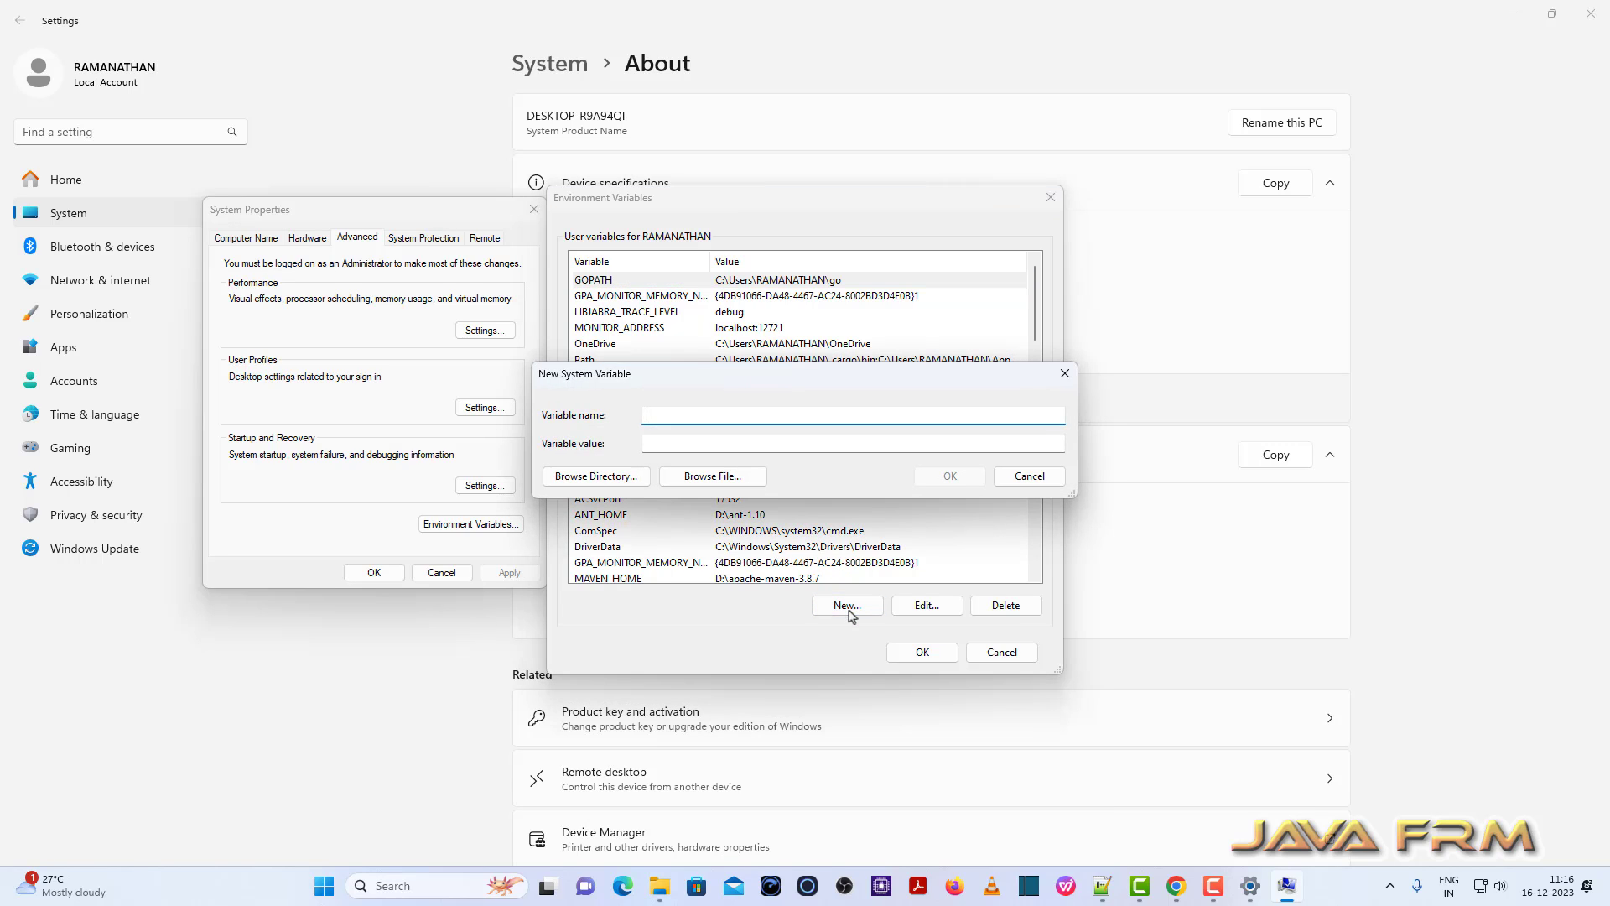
{"action": "key", "text": "ctrl+v"}
{"action": "left_click", "coordinate": [700, 443]}
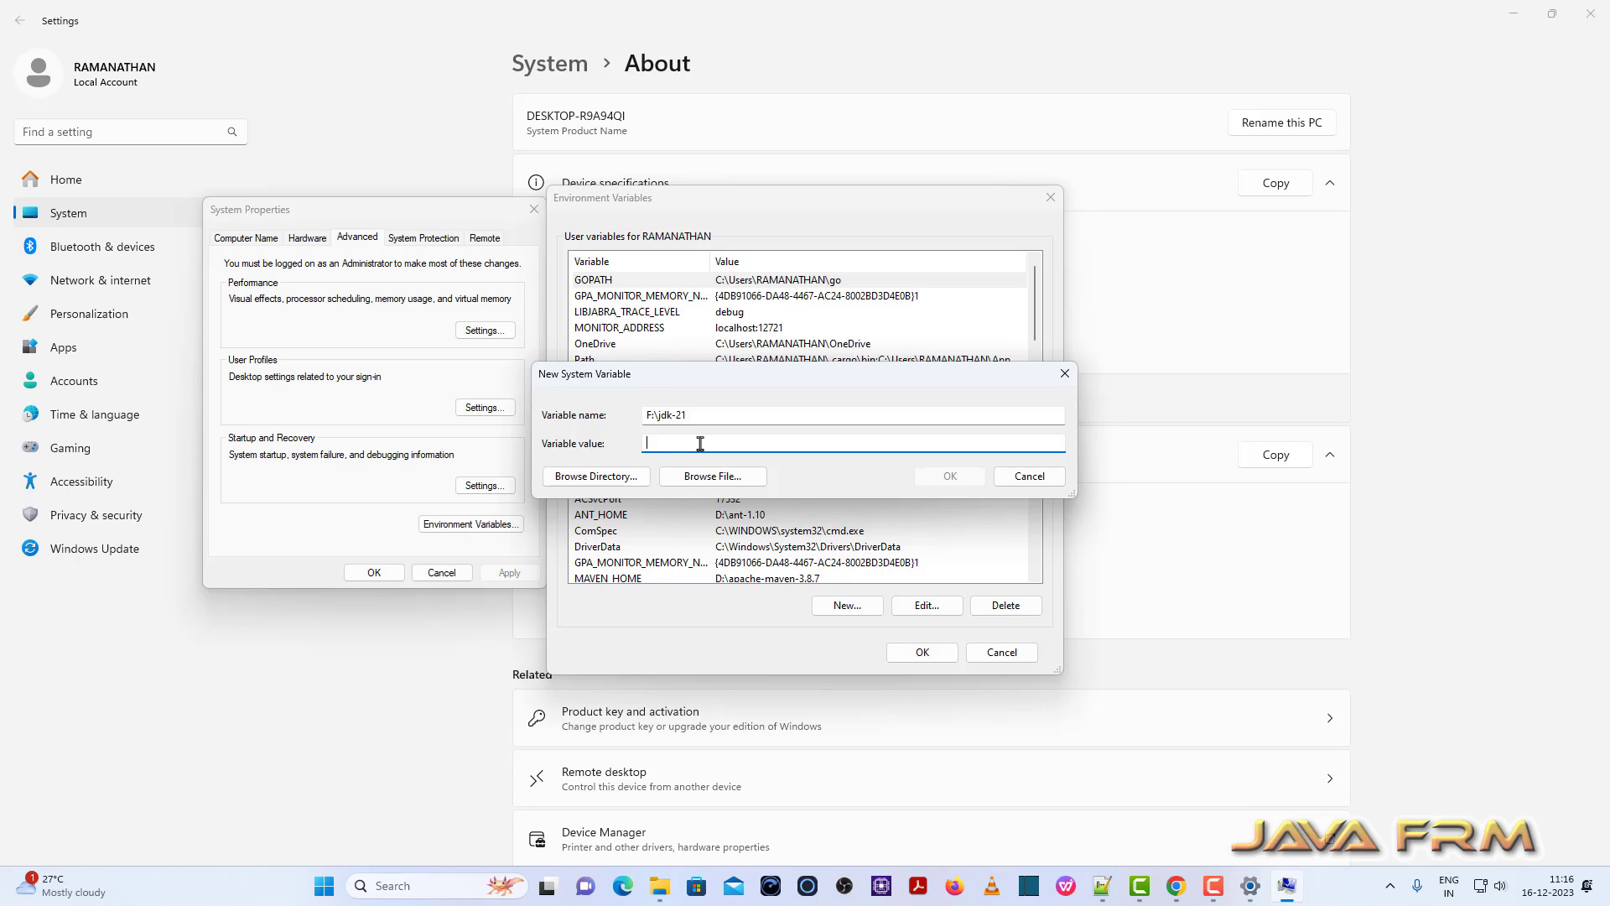
{"action": "key", "text": "ctrl+v"}
{"action": "left_click_drag", "start_coordinate": [696, 414], "coordinate": [435, 384]}
{"action": "type", "text": "J"}
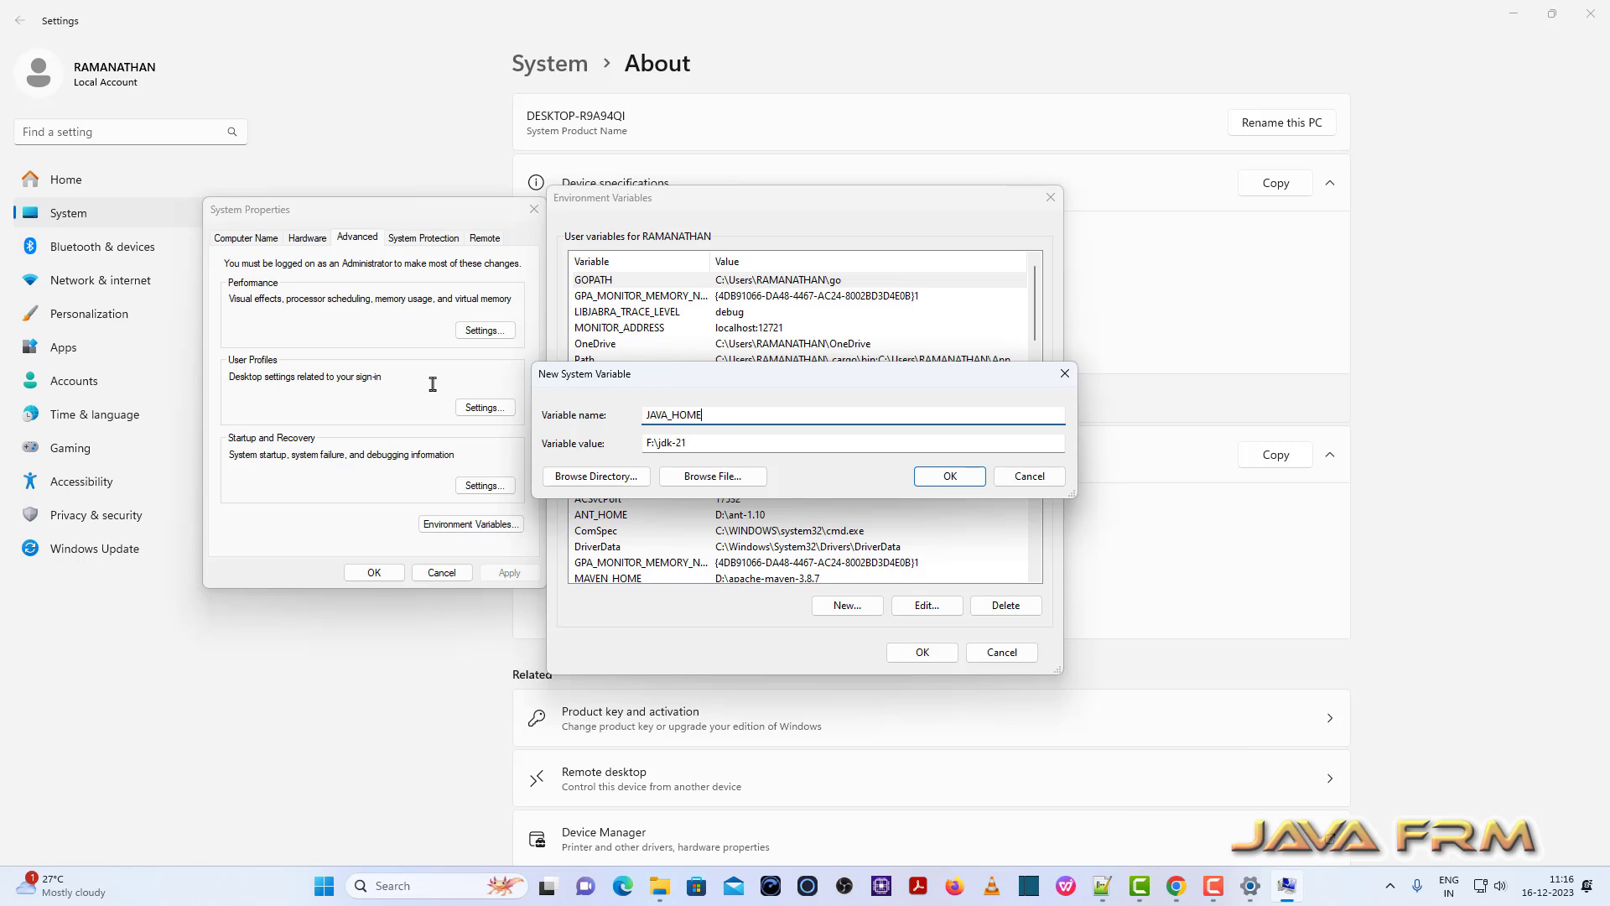
{"action": "left_click", "coordinate": [962, 479]}
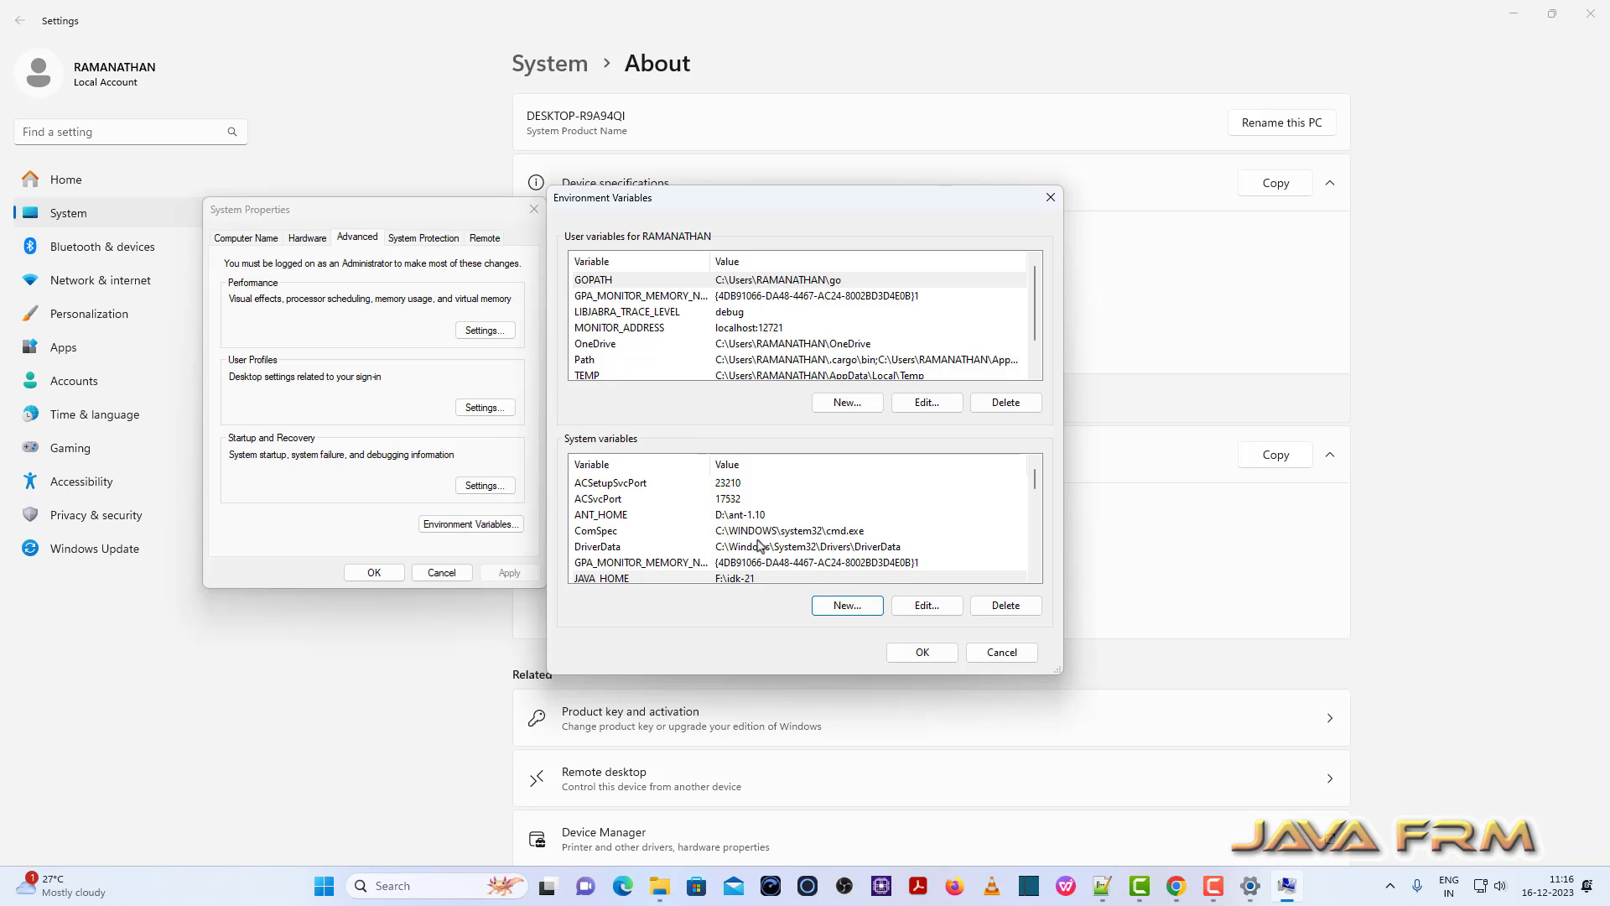
- Add a %JAVA_HOME%\bin entry to the system Path variable
{"action": "scroll", "coordinate": [757, 550], "scroll_direction": "down", "scroll_amount": 4}
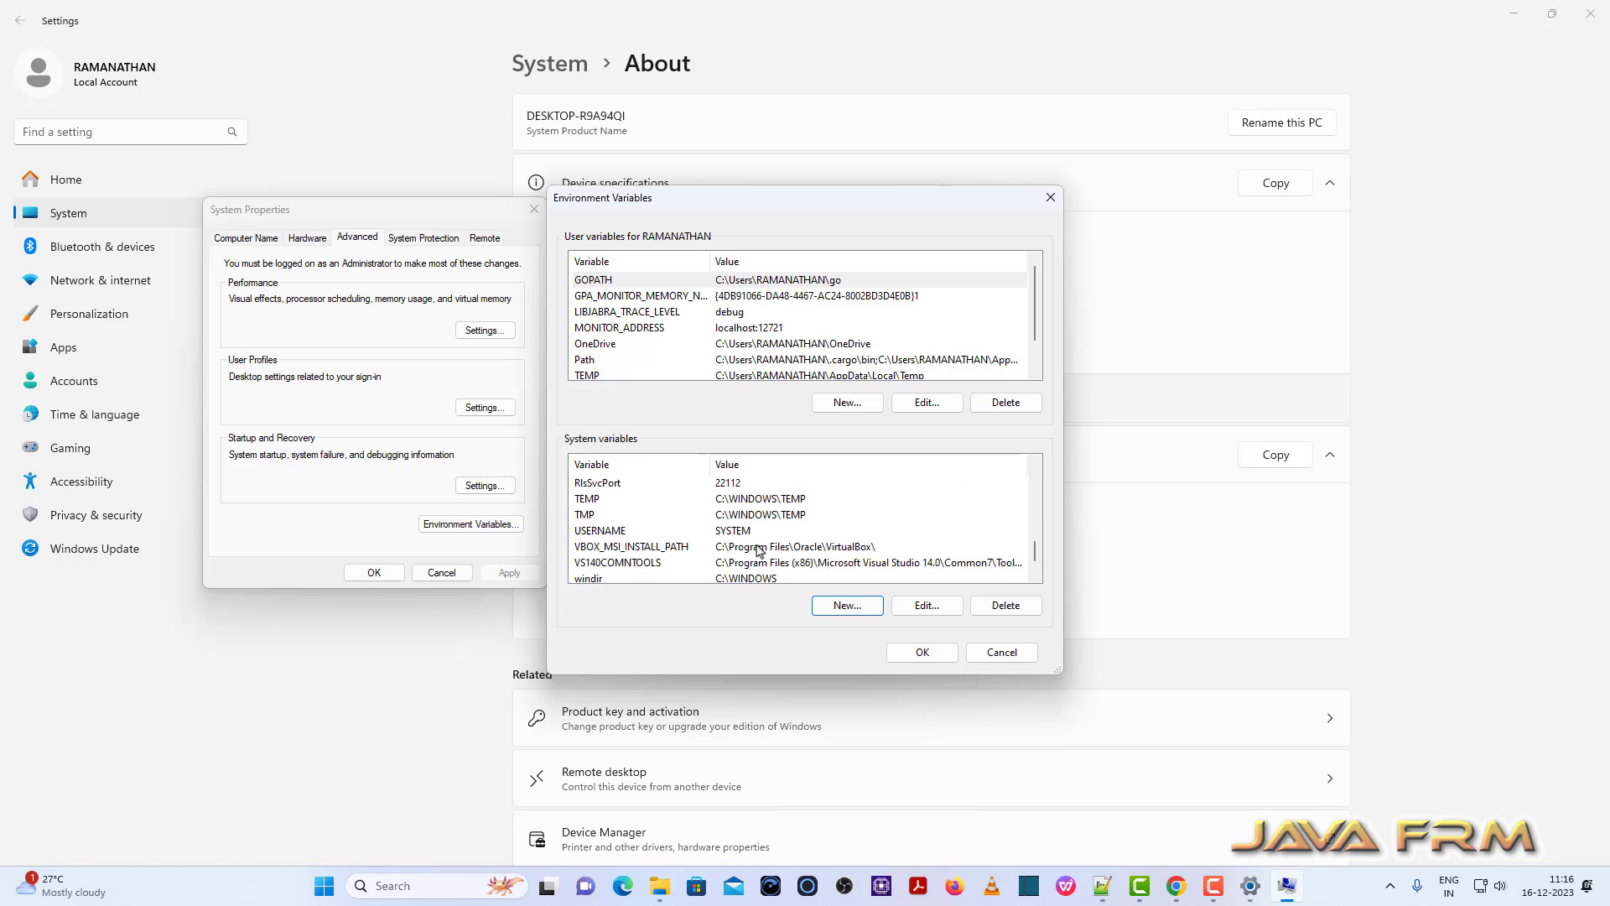
{"action": "scroll", "coordinate": [757, 550], "scroll_direction": "up", "scroll_amount": 1}
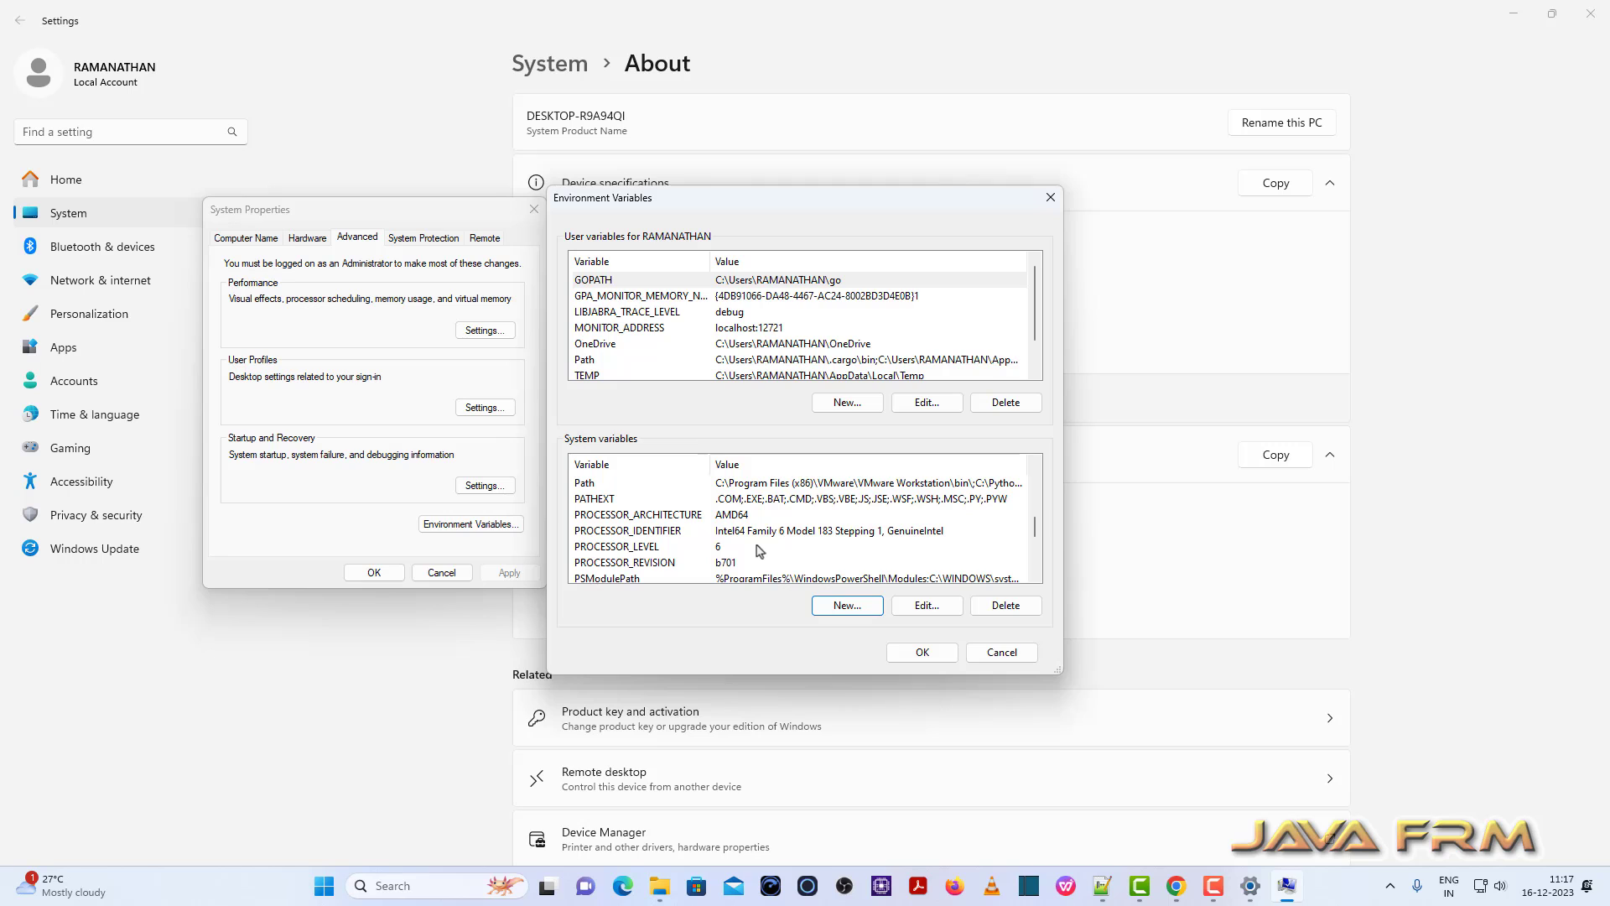
{"action": "left_click", "coordinate": [774, 484]}
{"action": "left_click", "coordinate": [927, 604]}
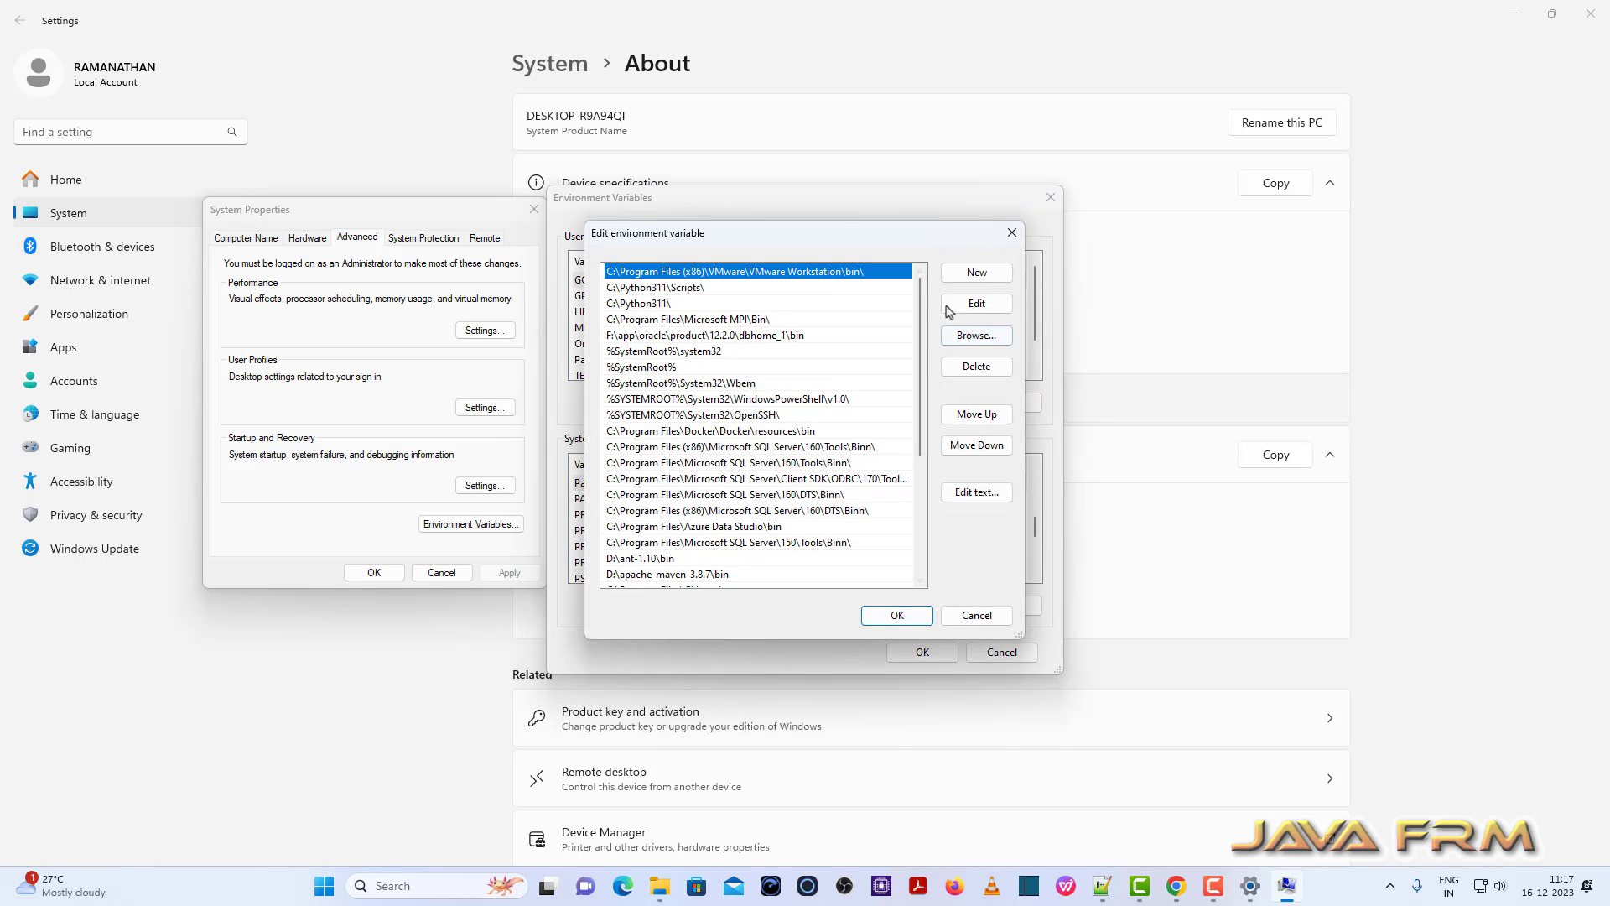
{"action": "left_click", "coordinate": [966, 277]}
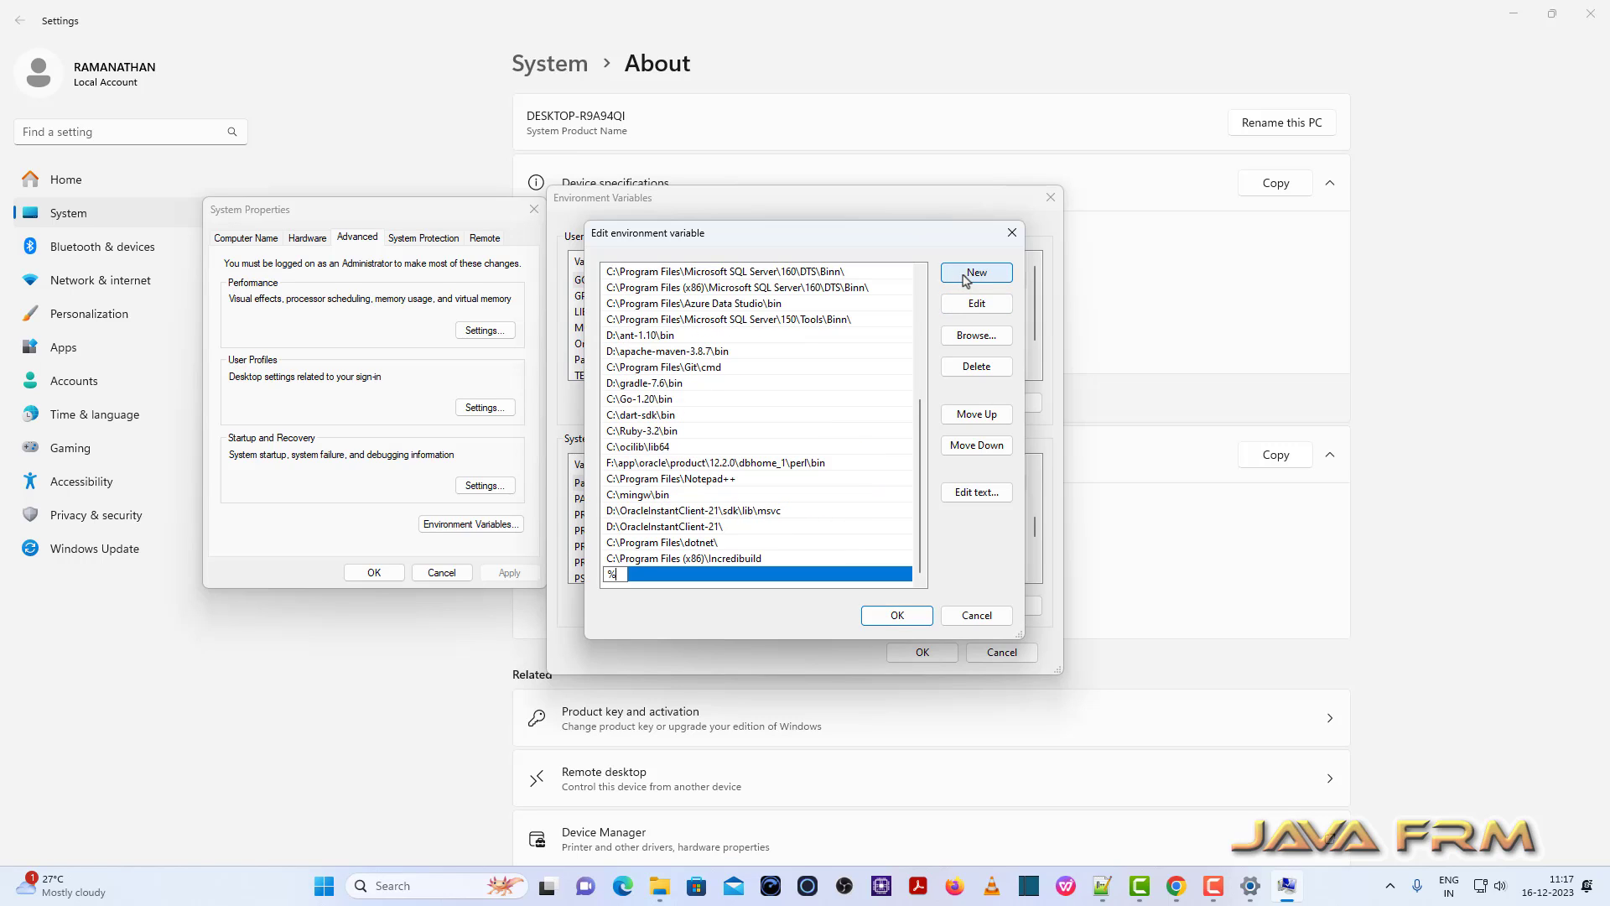
{"action": "type", "text": "%JAVA_HOME%\\bin"}
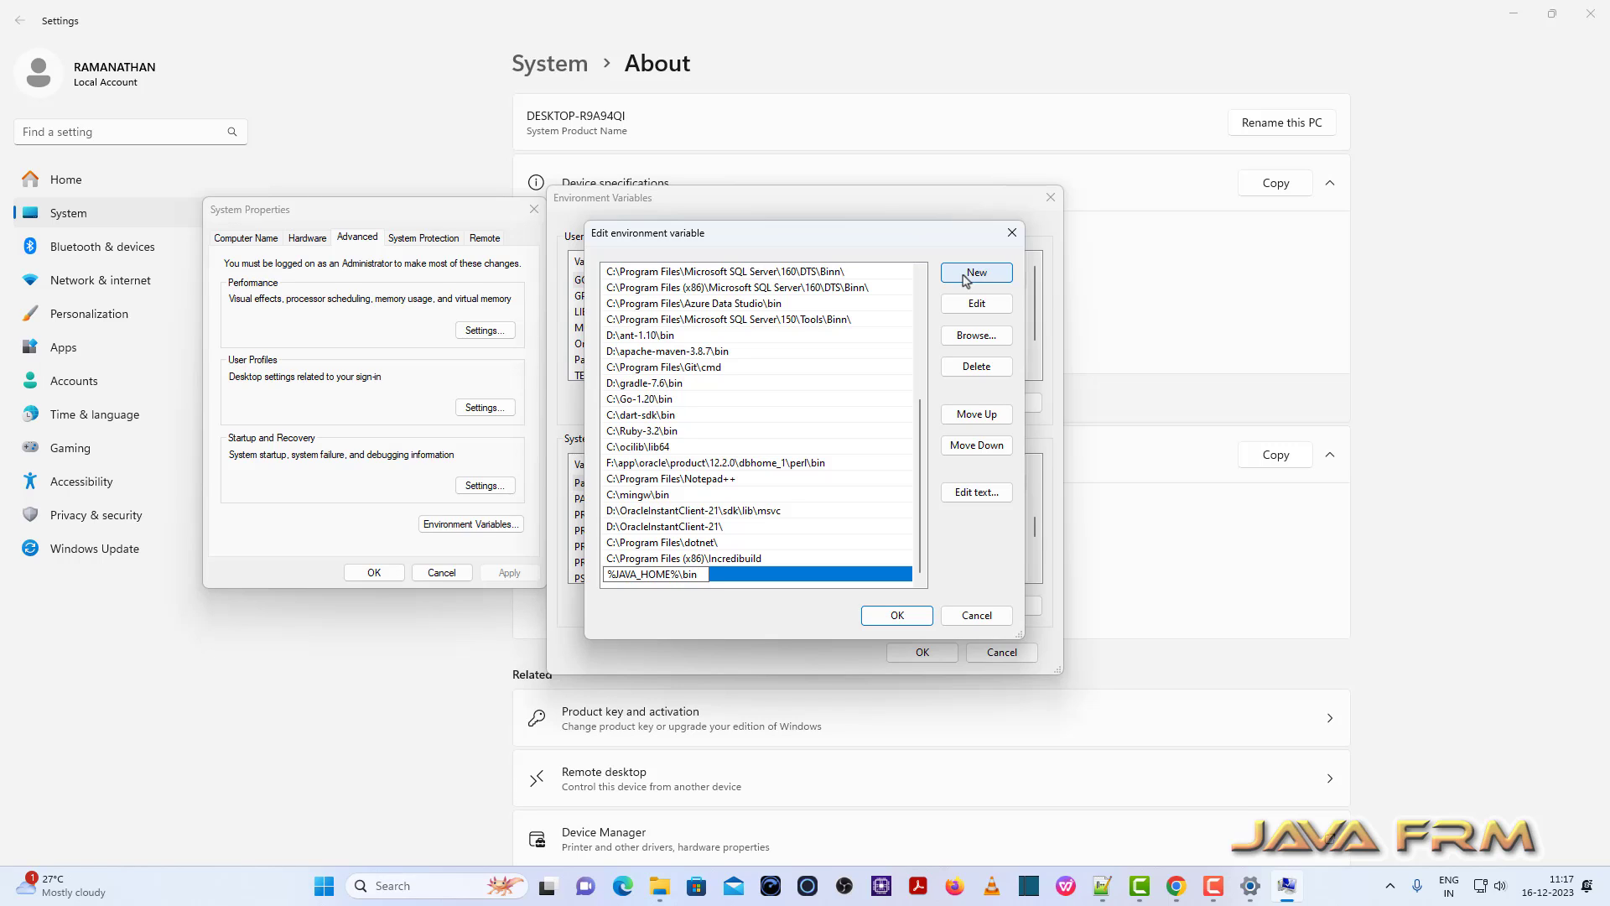
{"action": "left_click", "coordinate": [892, 615]}
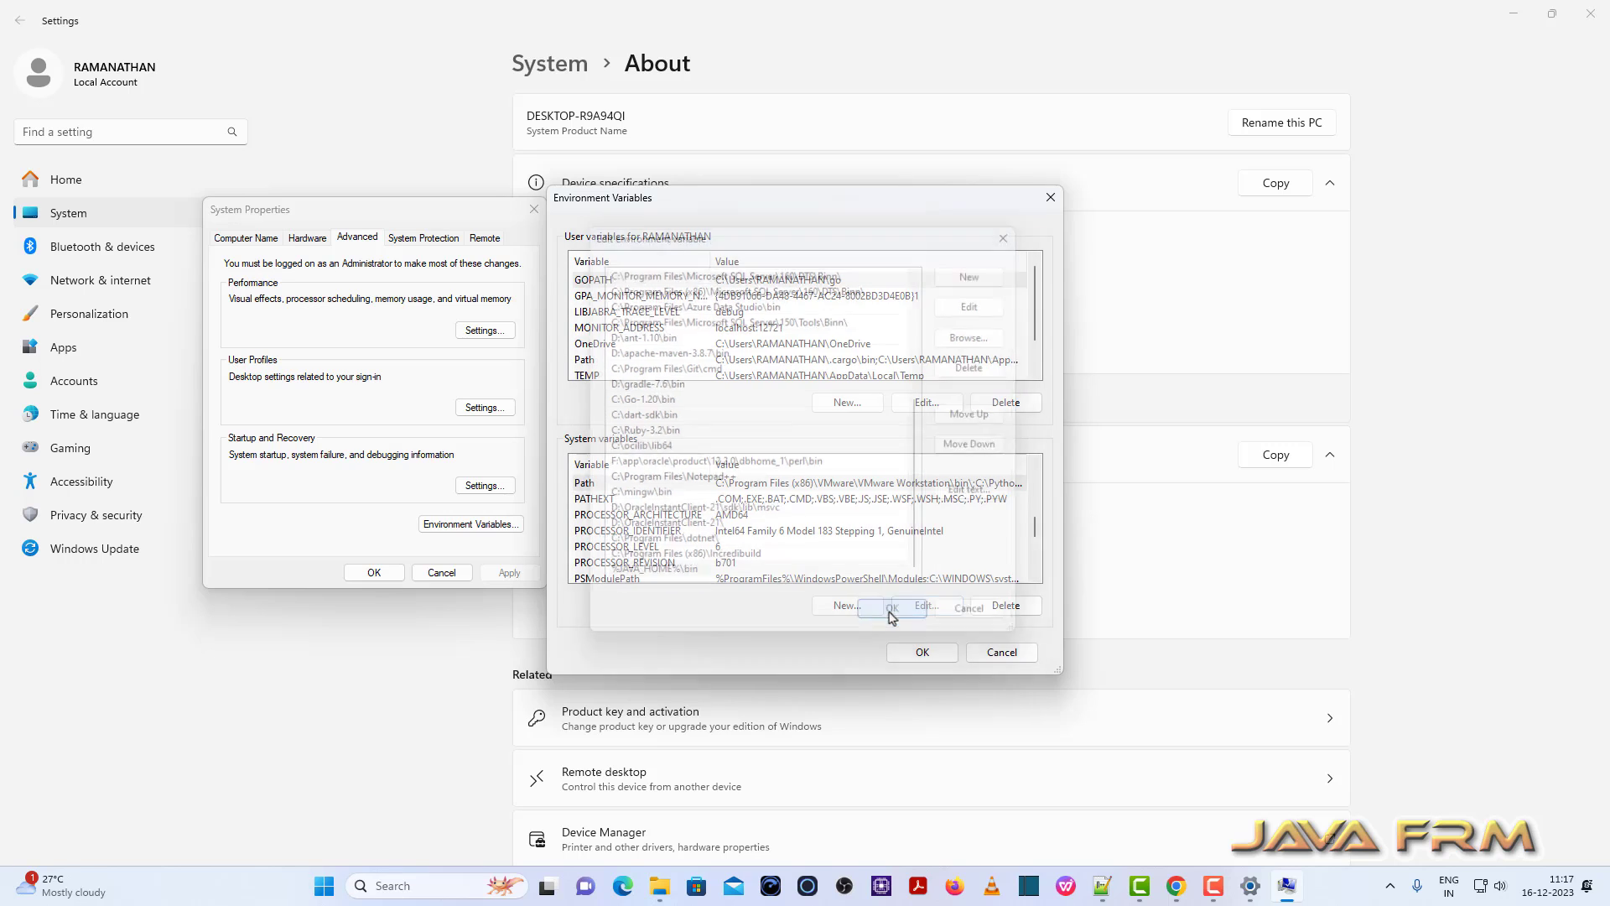
- Save and close the environment variable and system property dialogs, then minimize Settings
{"action": "left_click", "coordinate": [923, 653]}
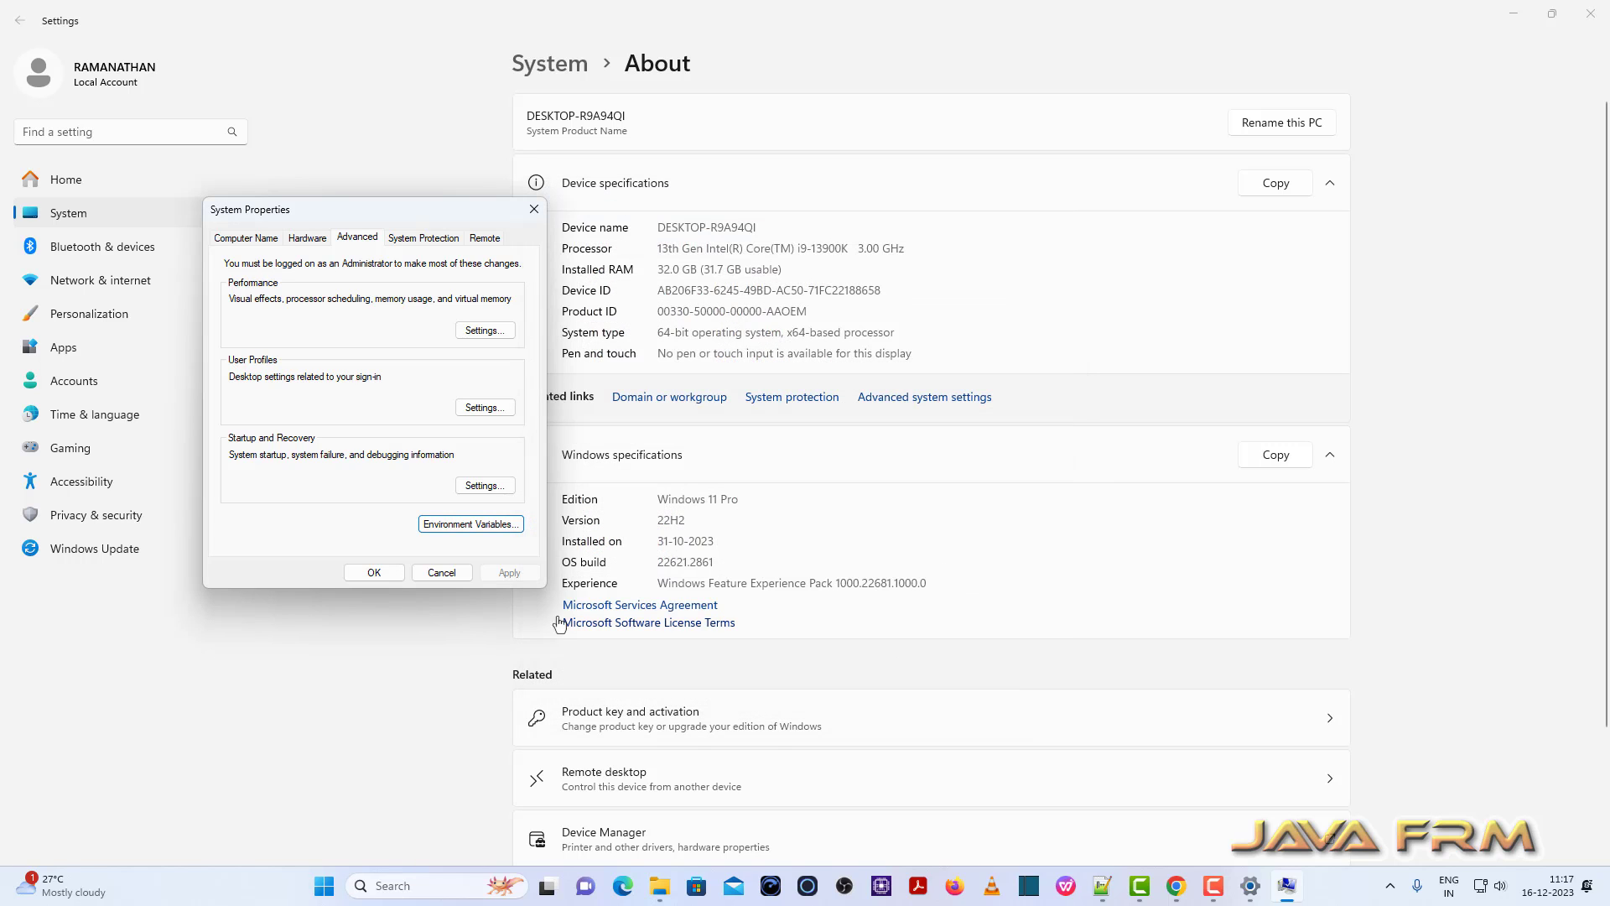
{"action": "left_click", "coordinate": [360, 574]}
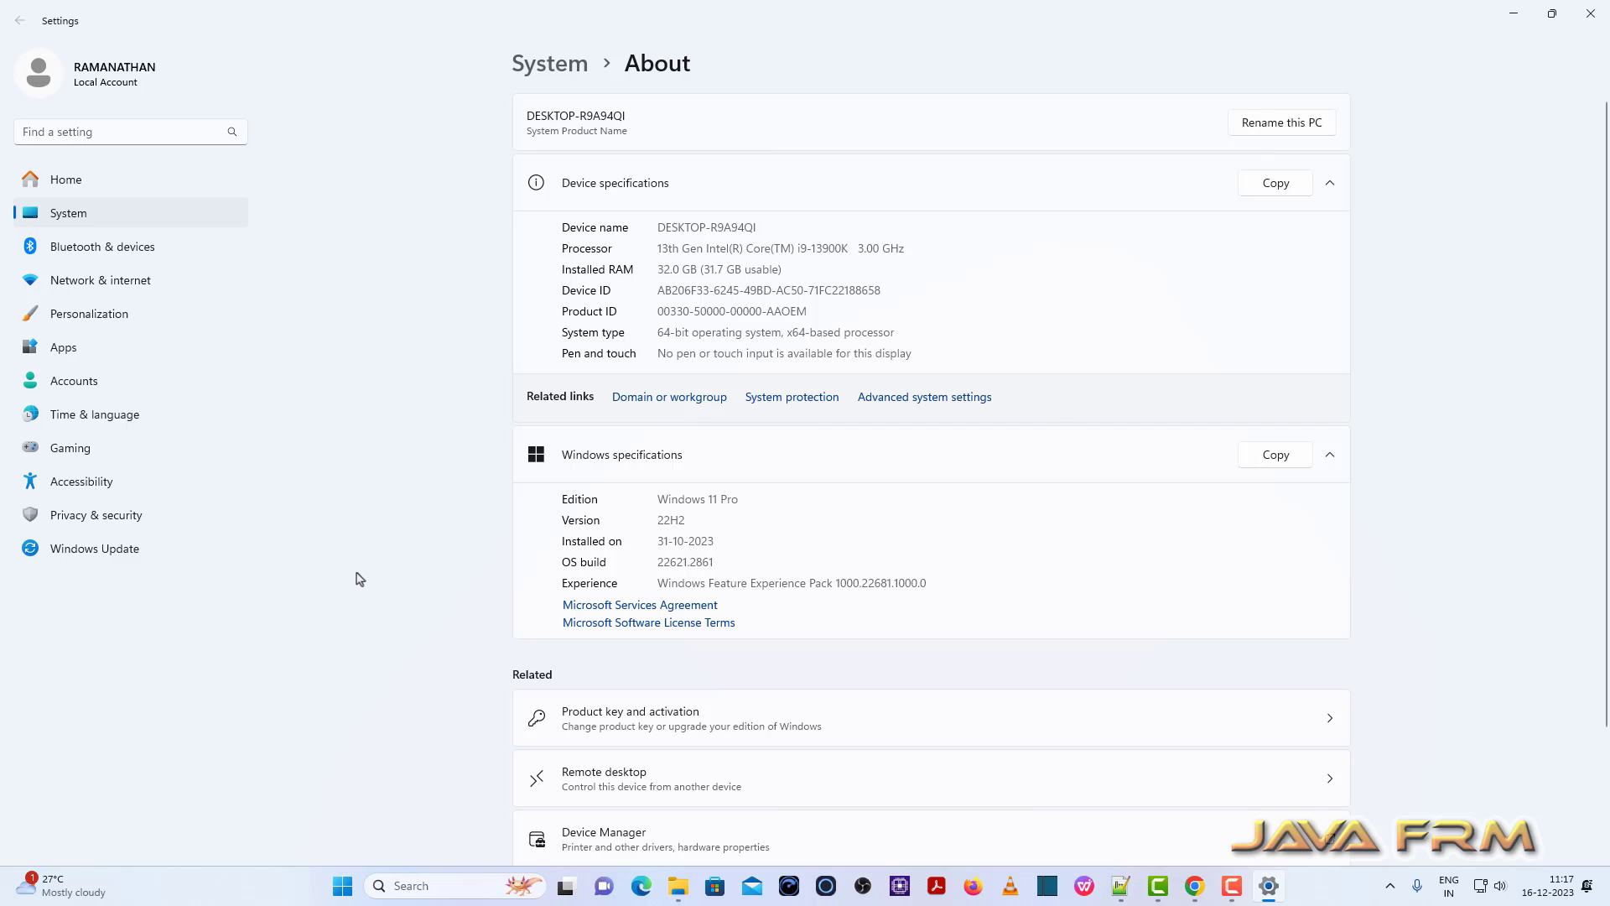
{"action": "left_click", "coordinate": [1514, 16]}
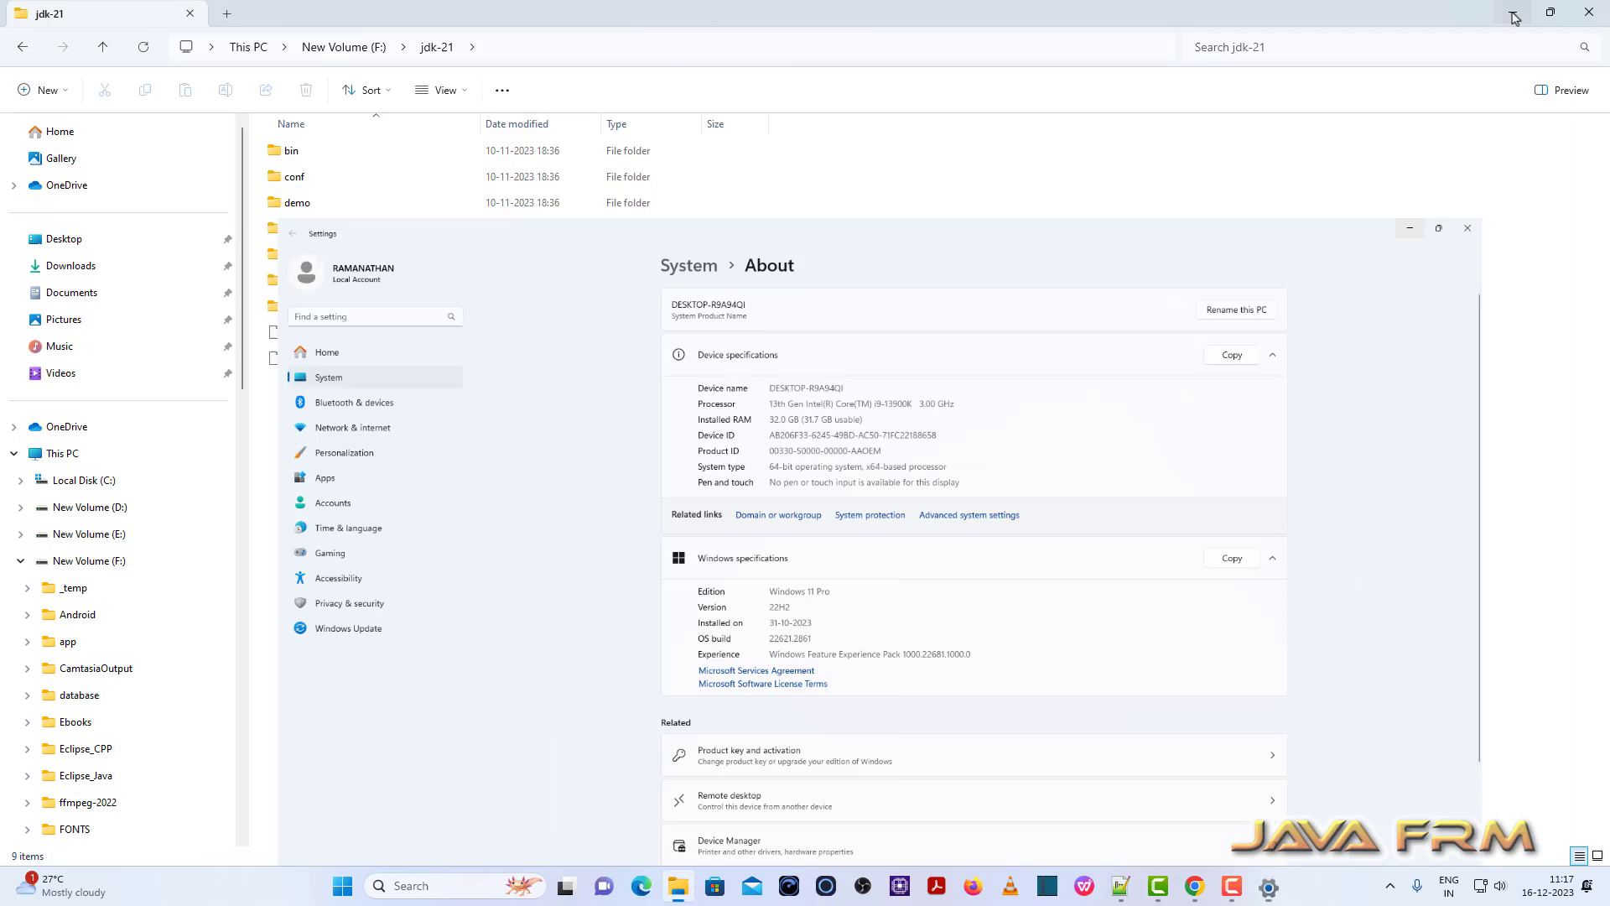
- Launch Command Prompt from the Start search and maximize it
{"action": "left_click", "coordinate": [342, 887]}
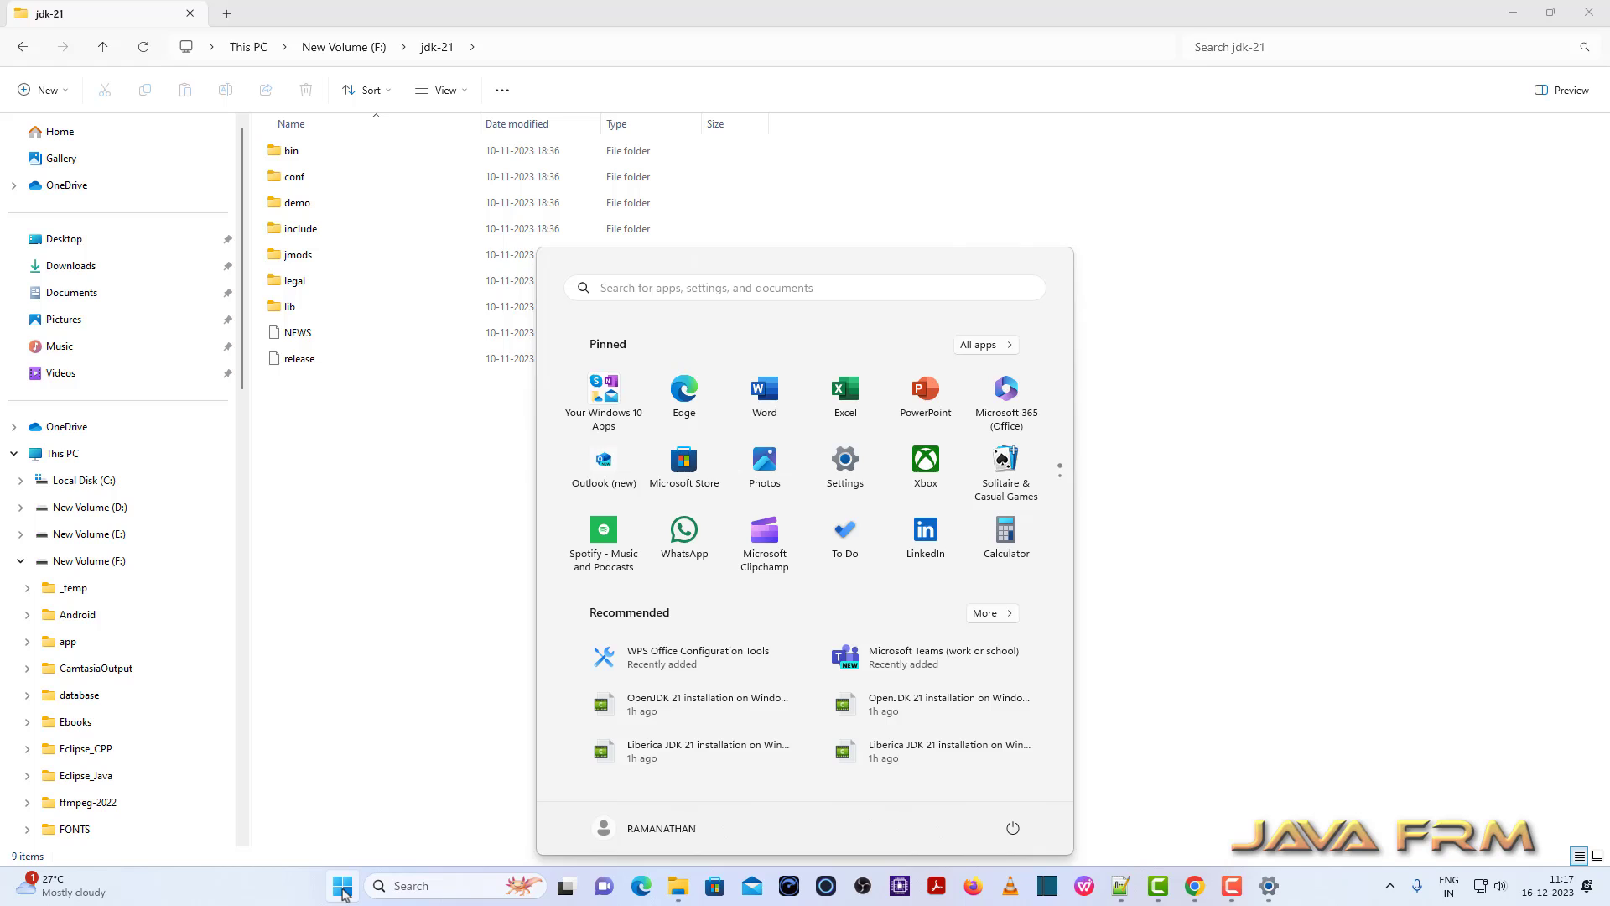
{"action": "type", "text": "cmd"}
{"action": "left_click", "coordinate": [633, 423]}
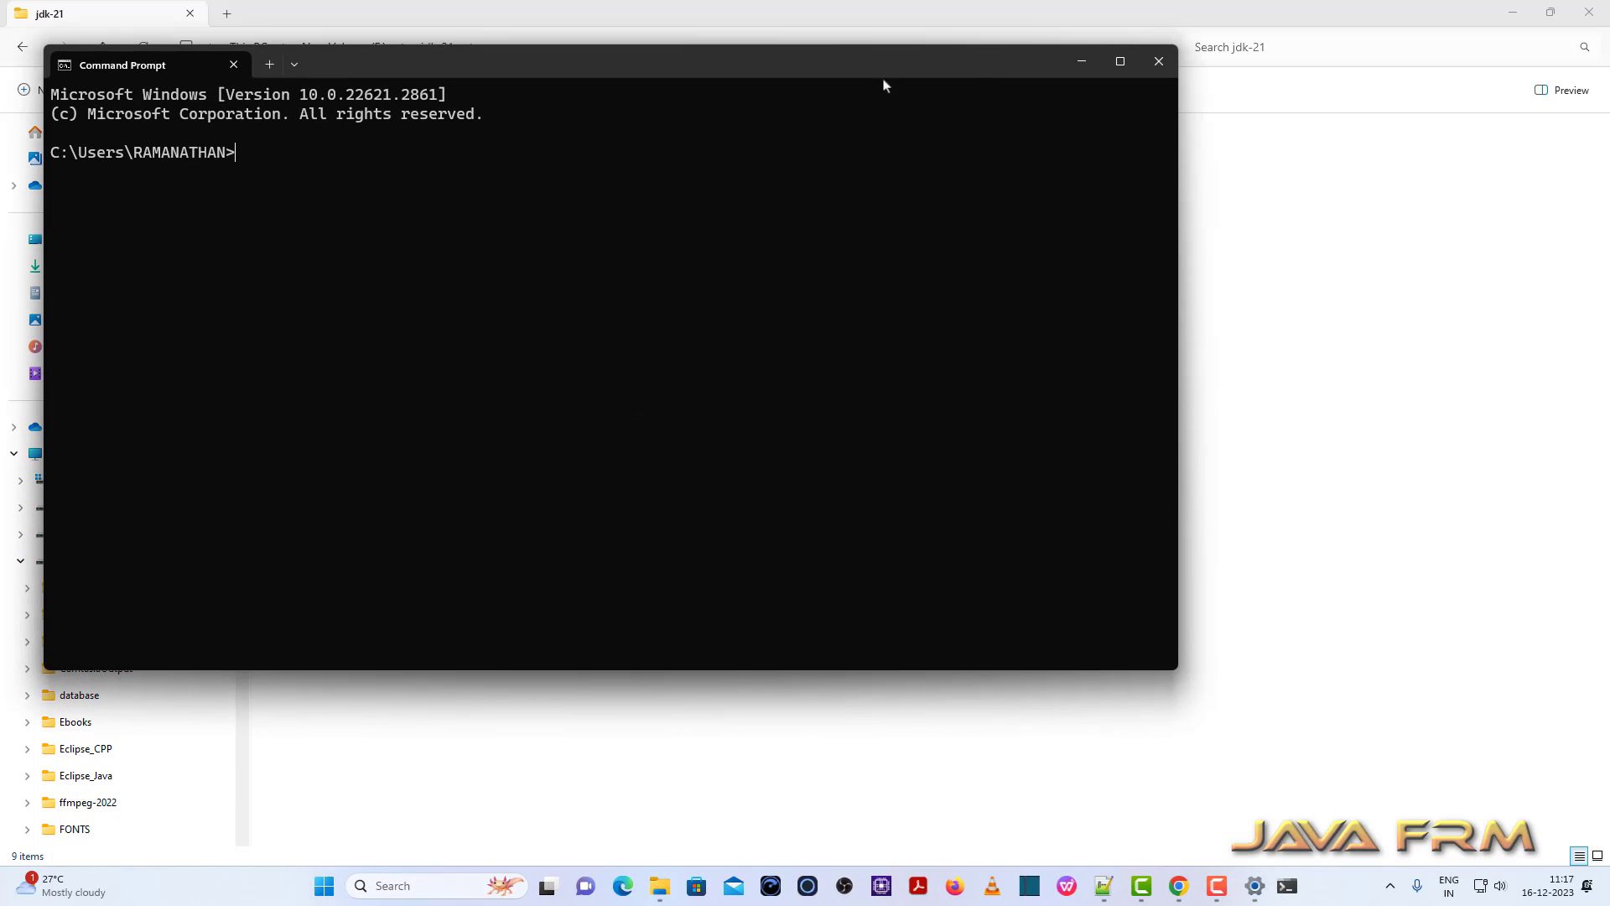
{"action": "left_click", "coordinate": [1120, 61]}
- Run java -version, check the Red Hat OpenJDK 21.0.1 output, then clear the console with cls
{"action": "type", "text": "java -version"}
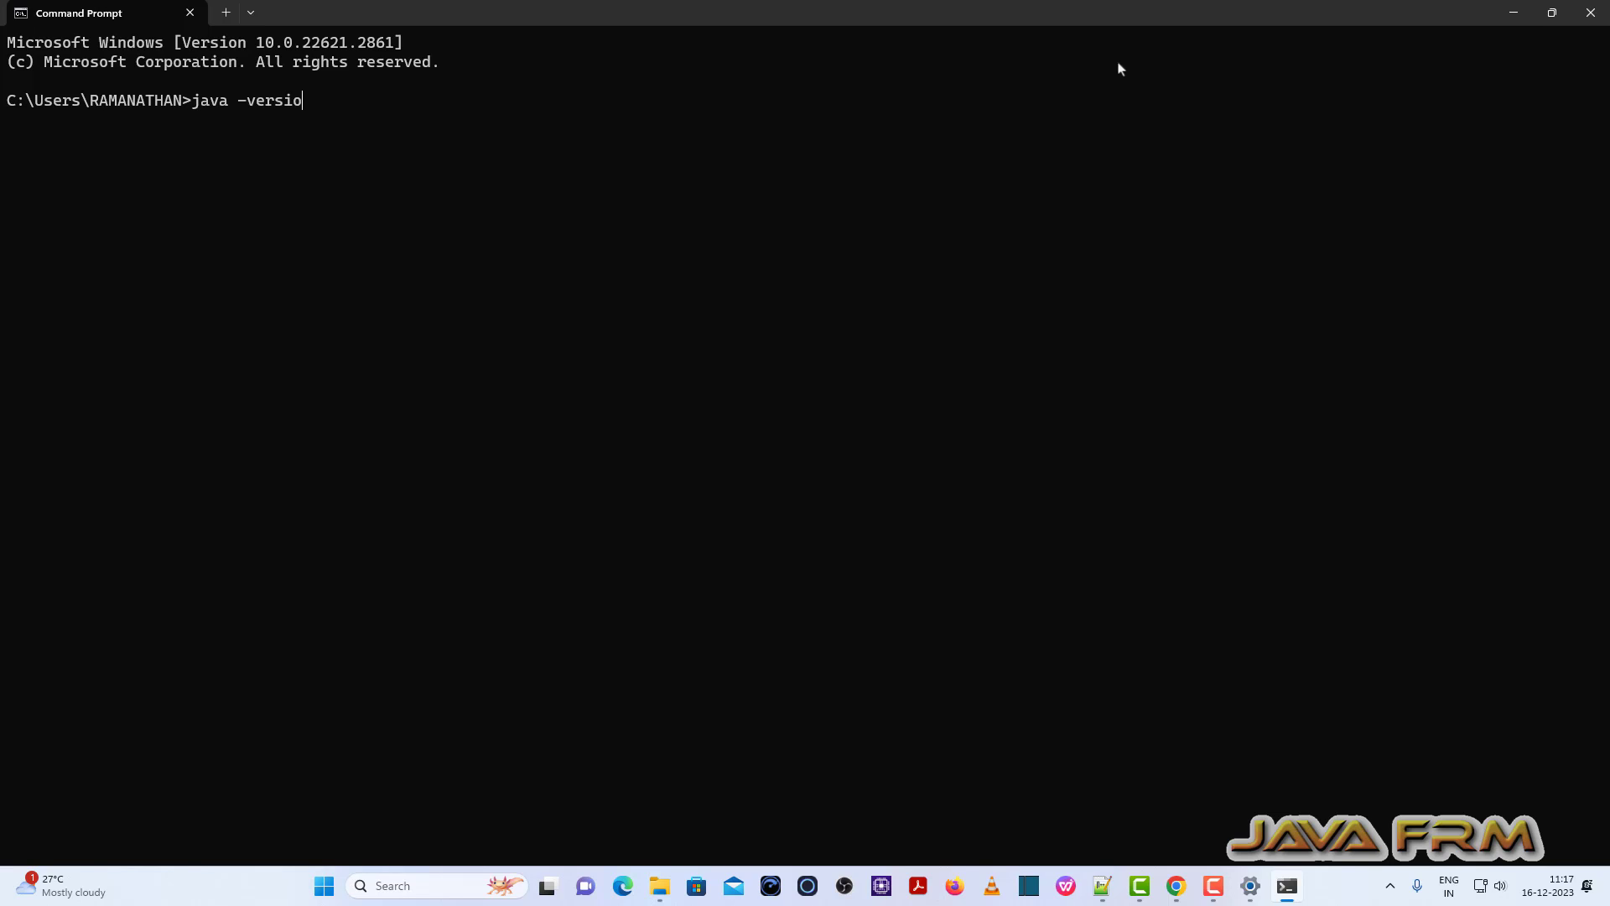
{"action": "key", "text": "Return"}
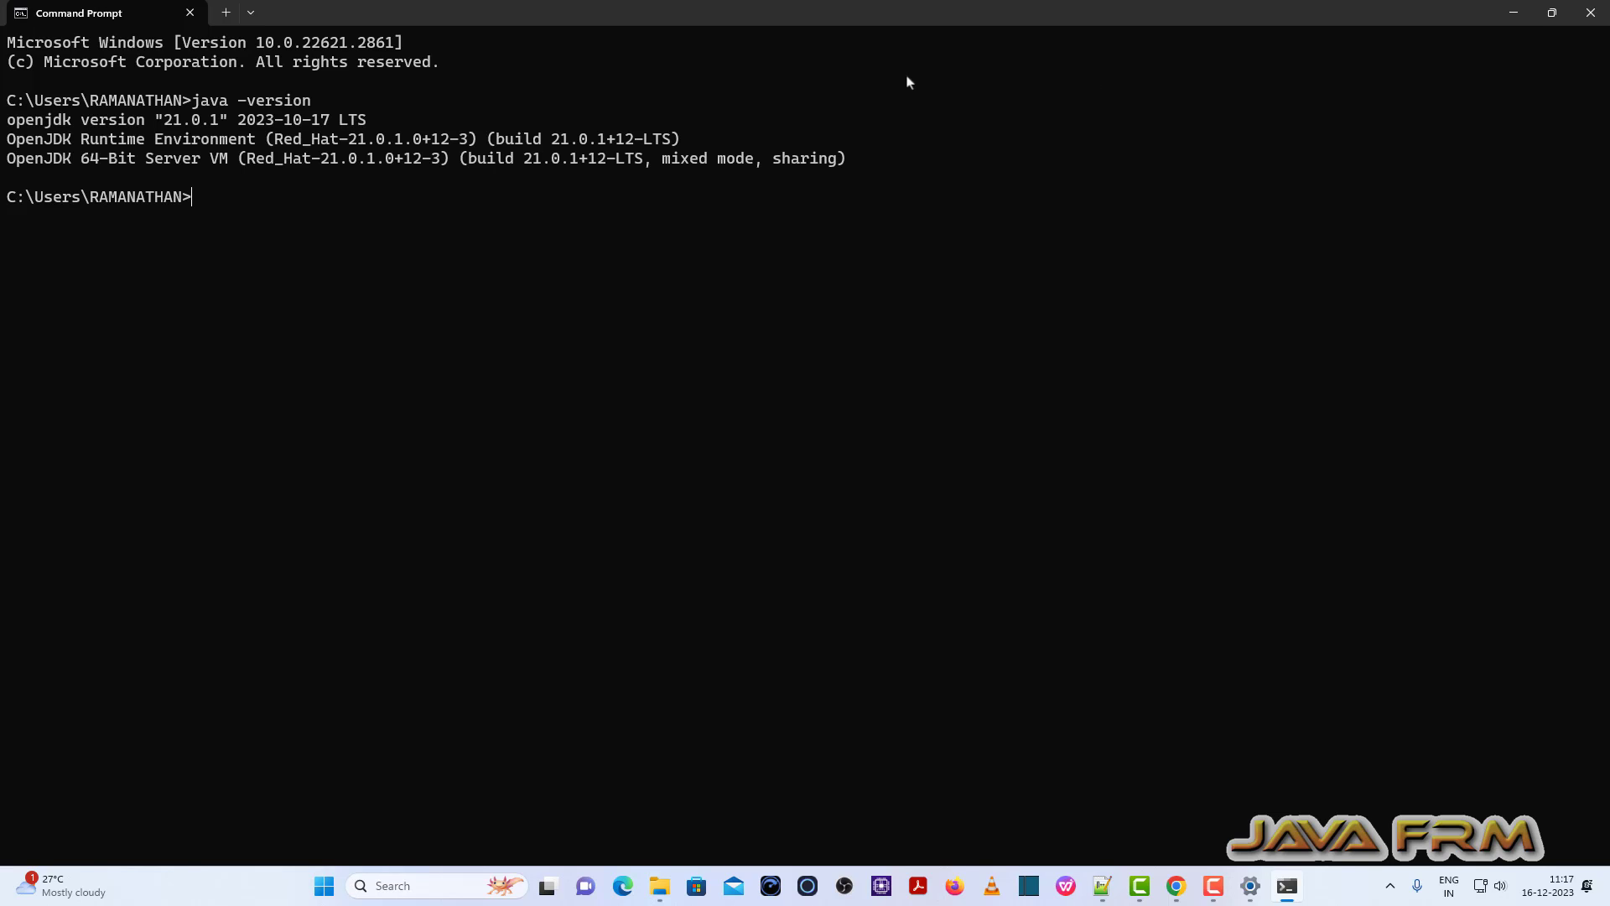
{"action": "left_click_drag", "start_coordinate": [6, 145], "coordinate": [823, 174]}
{"action": "left_click", "coordinate": [259, 158]}
{"action": "left_click_drag", "start_coordinate": [240, 158], "coordinate": [440, 159]}
{"action": "left_click", "coordinate": [438, 214]}
{"action": "type", "text": "cls"}
{"action": "key", "text": "Return"}
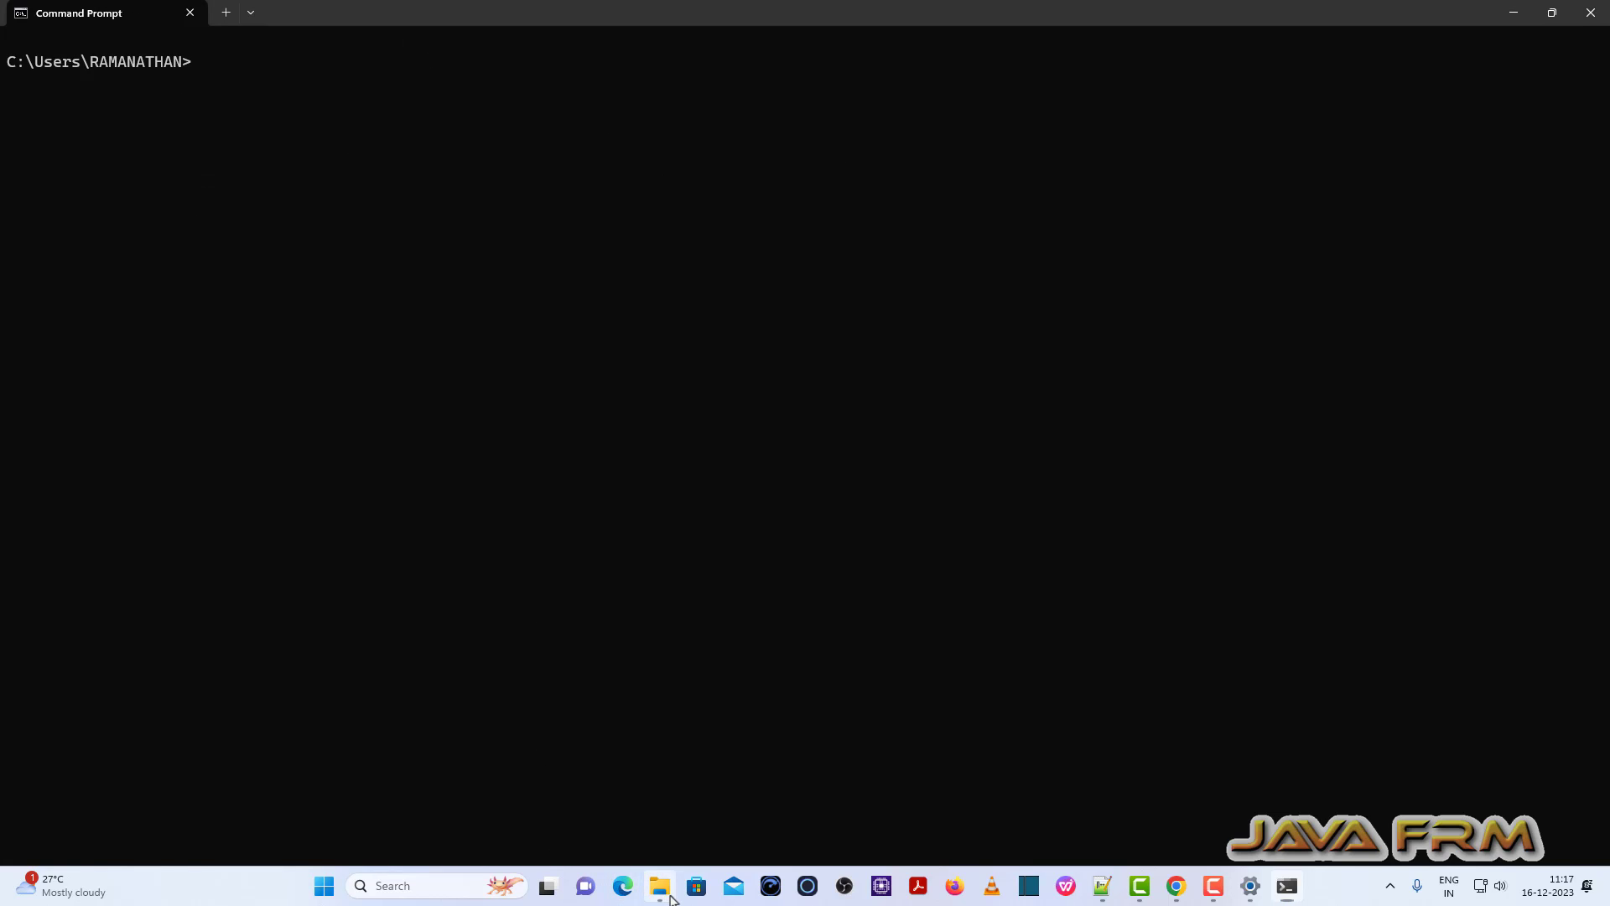
{"action": "left_click", "coordinate": [660, 886]}
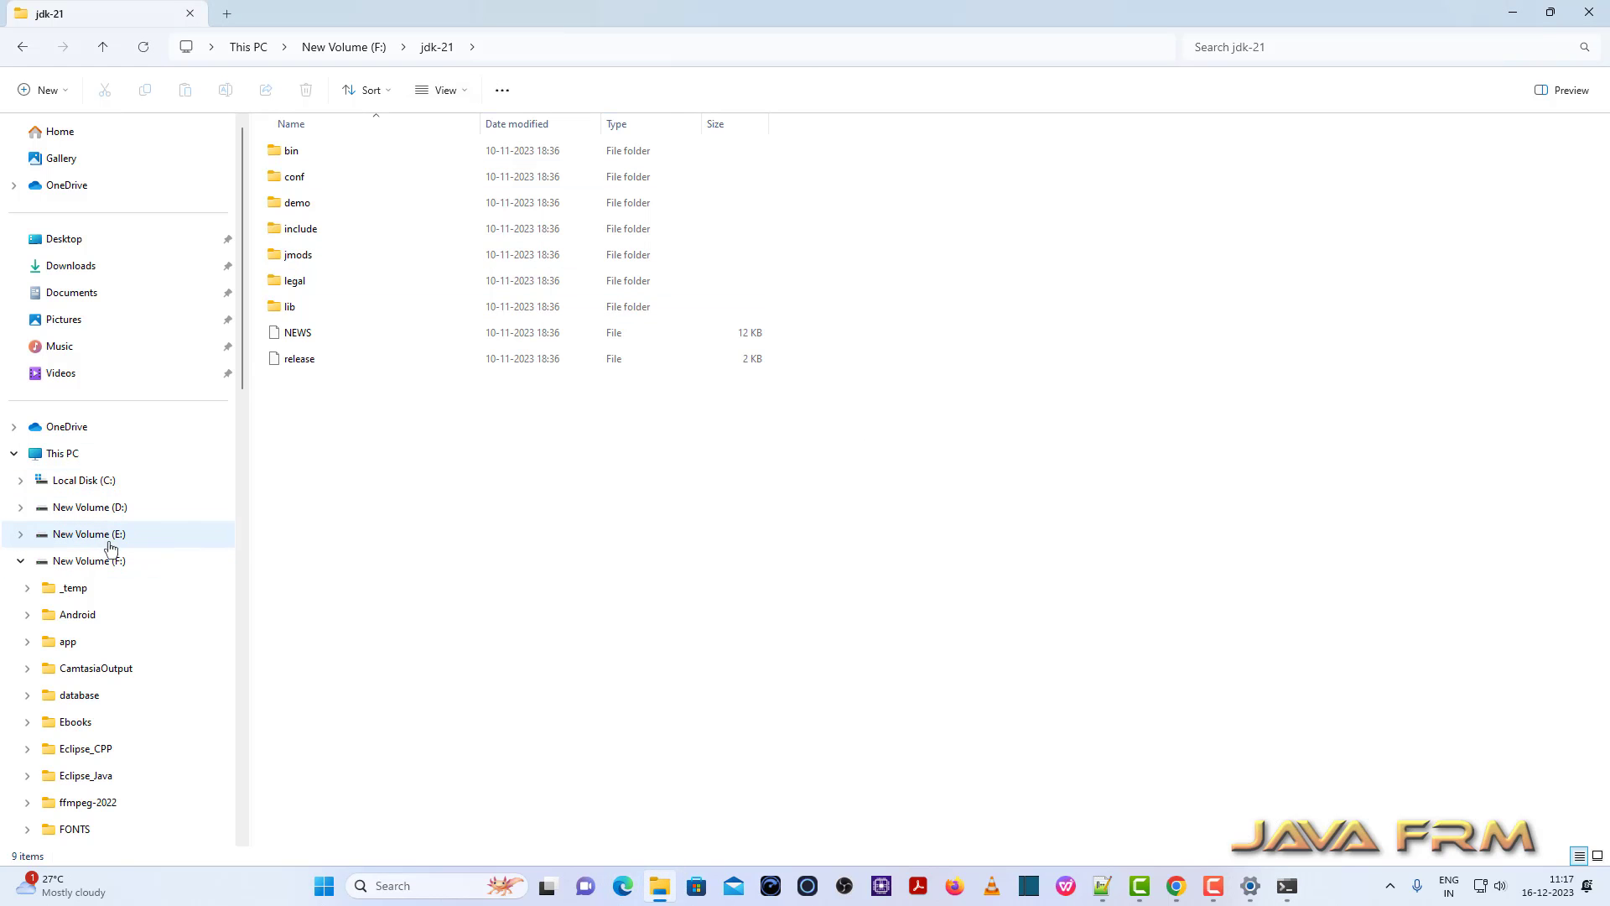
- Go to D:\Java-Module-Programs\Modules\src\MessageModule and bring up options for module-info.java
{"action": "left_click", "coordinate": [105, 512]}
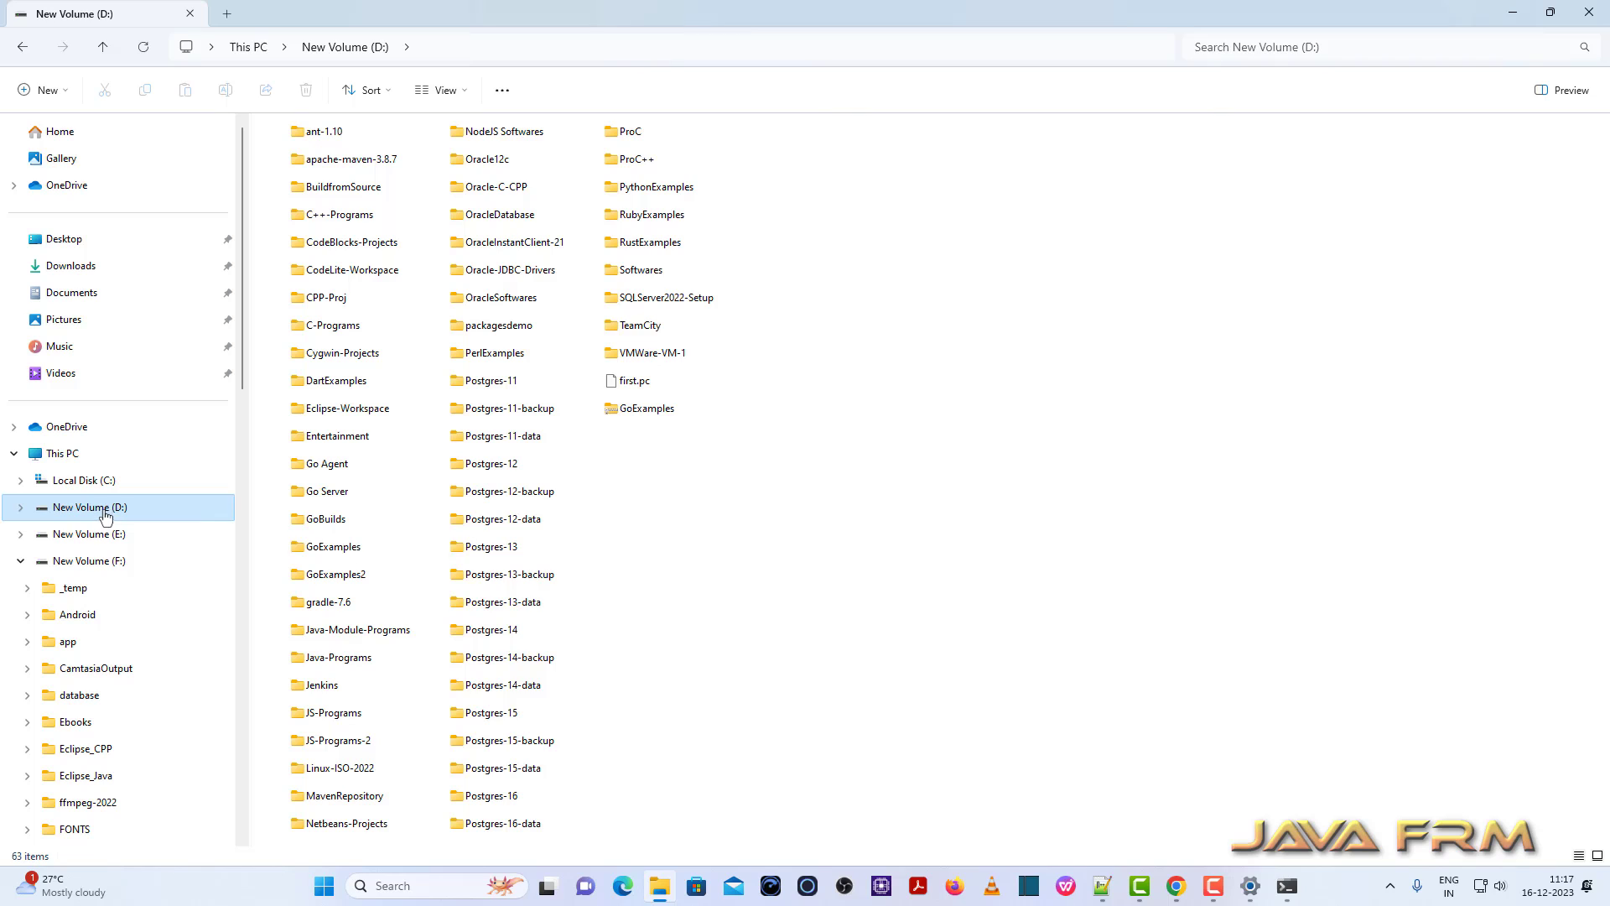
{"action": "double_click", "coordinate": [363, 633]}
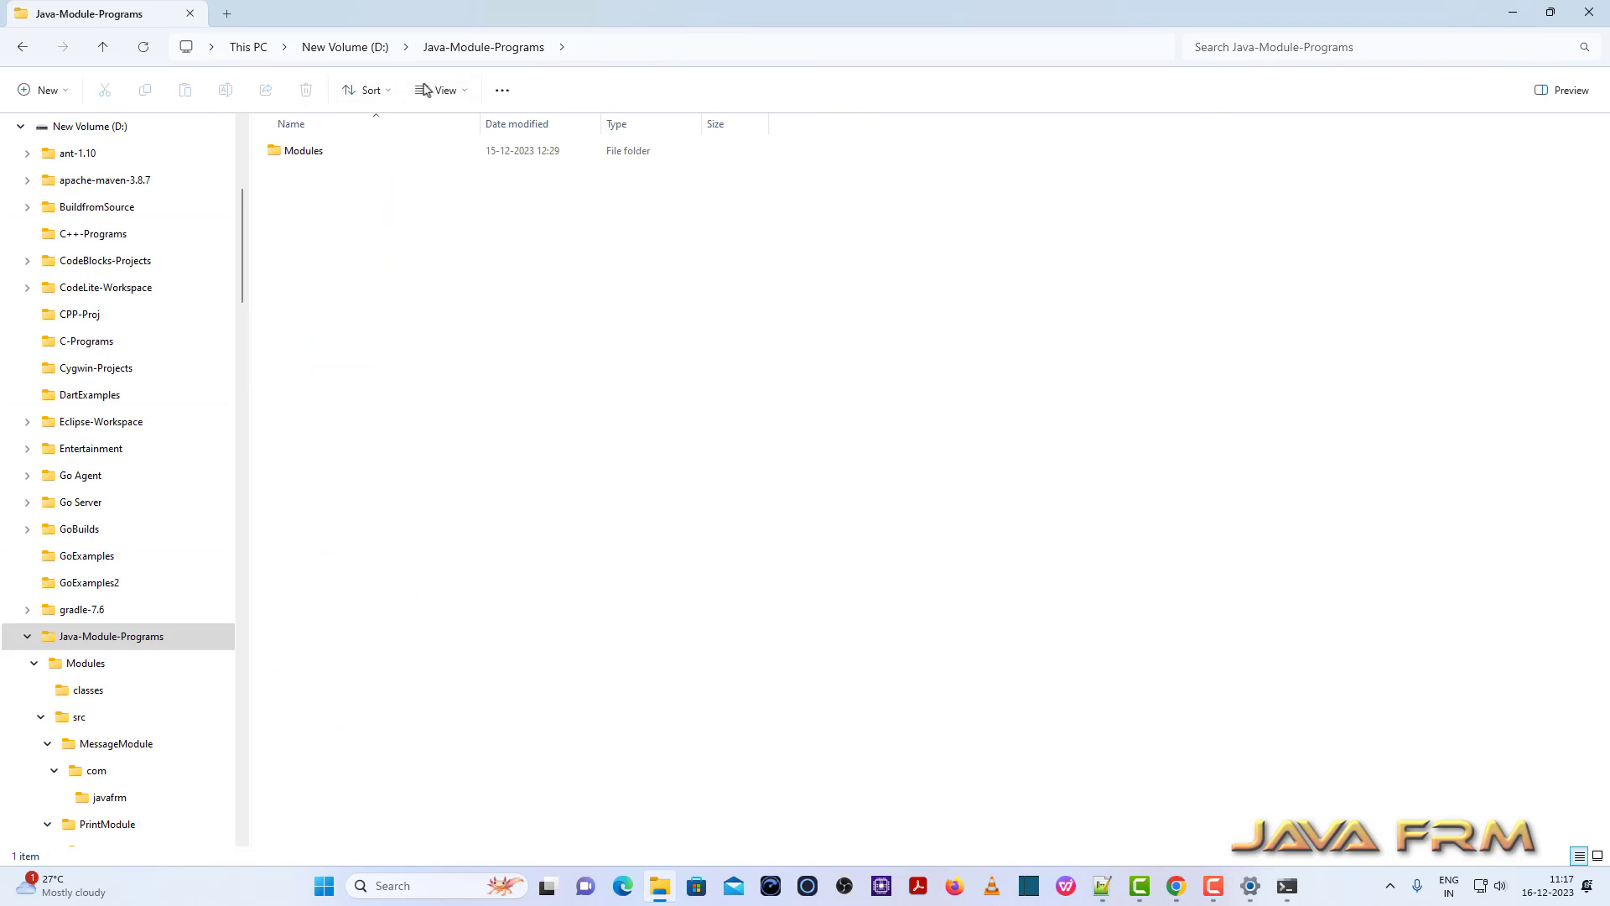
{"action": "double_click", "coordinate": [314, 155]}
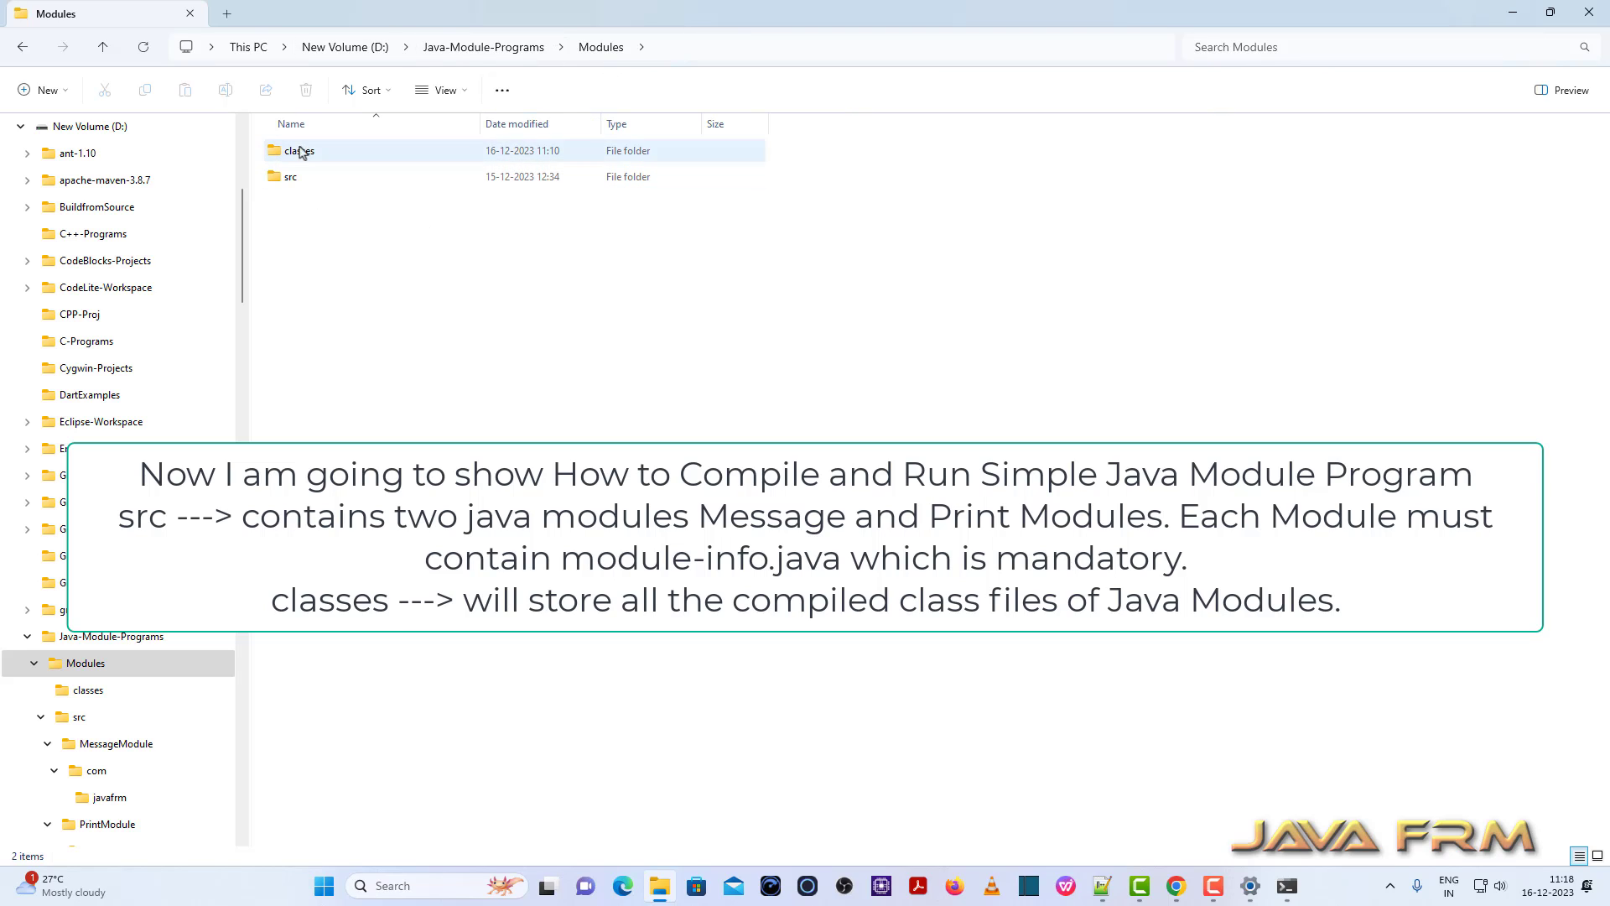
{"action": "double_click", "coordinate": [294, 177]}
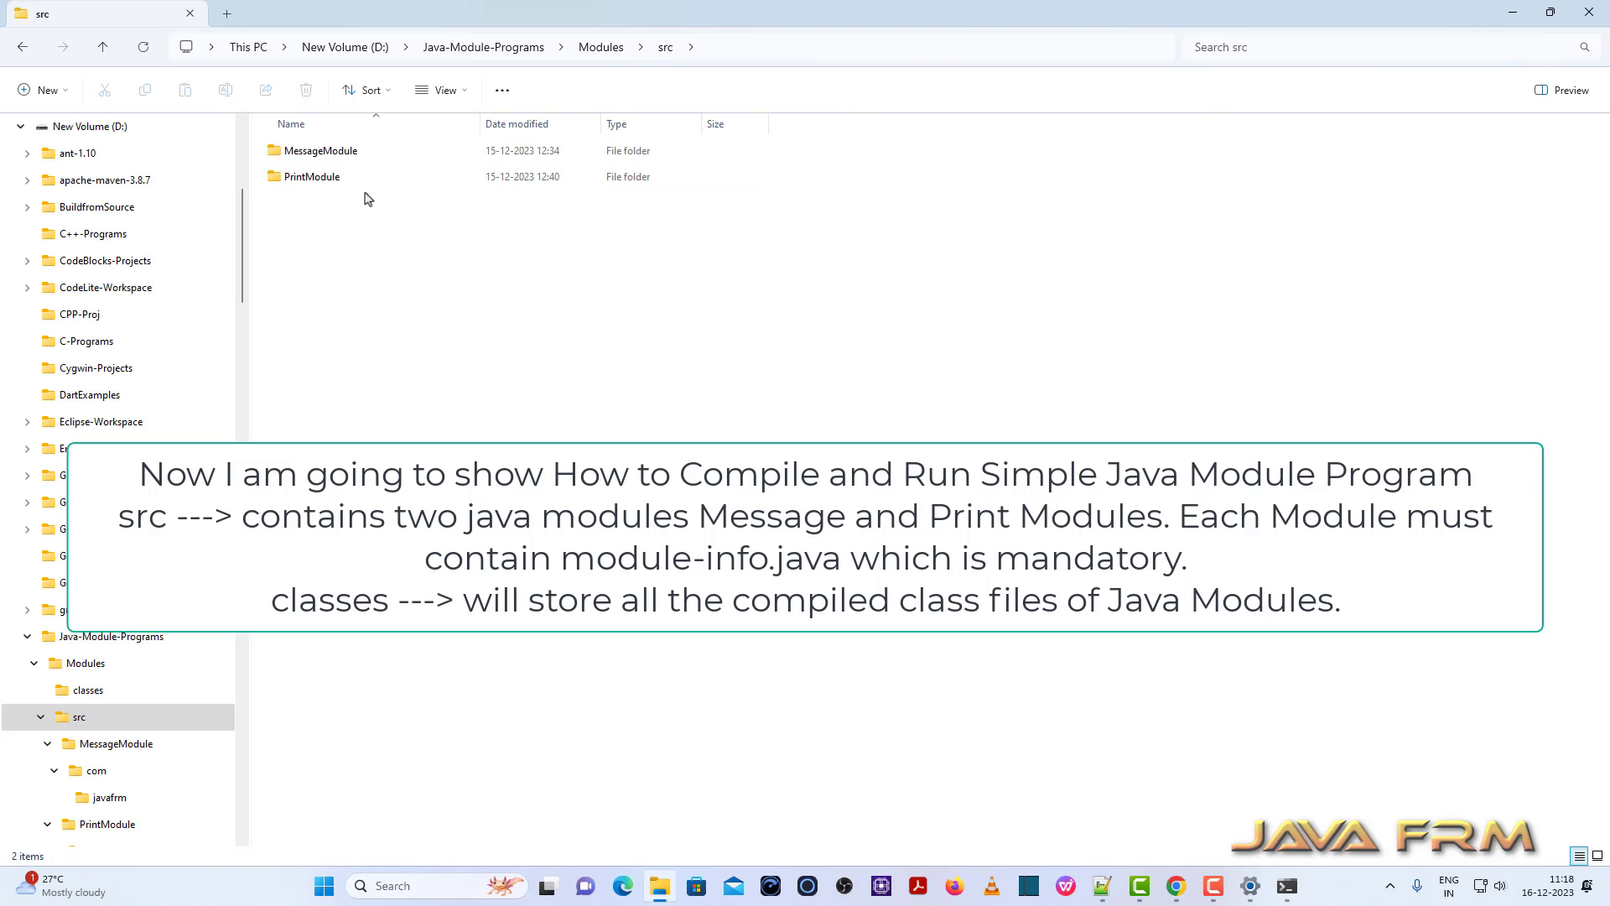
{"action": "double_click", "coordinate": [339, 153]}
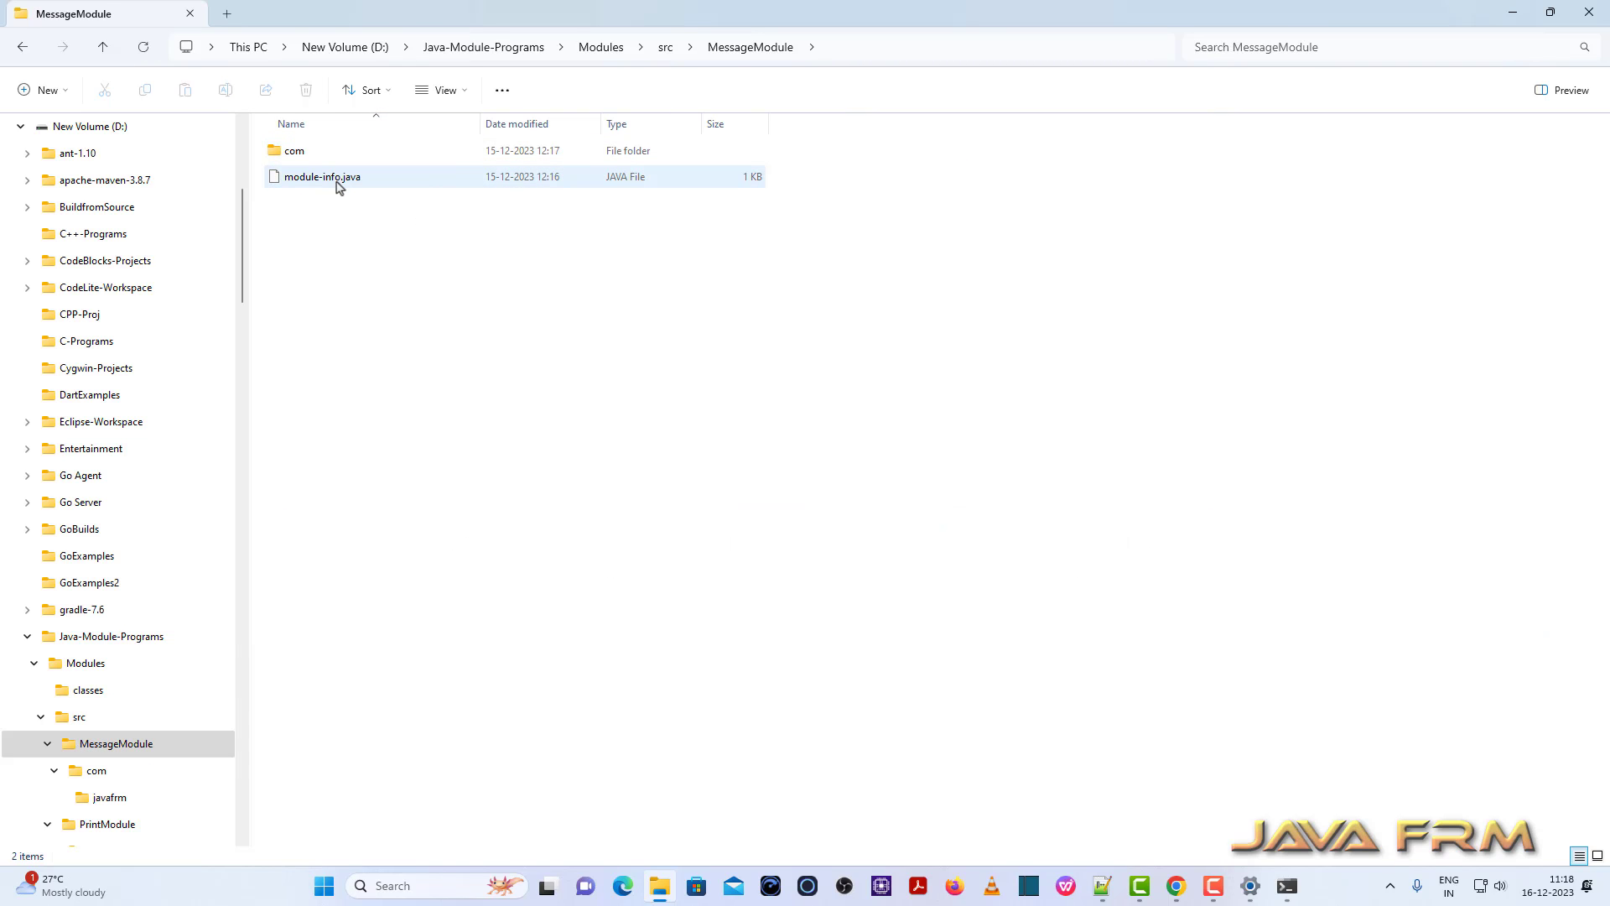
{"action": "right_click", "coordinate": [320, 178]}
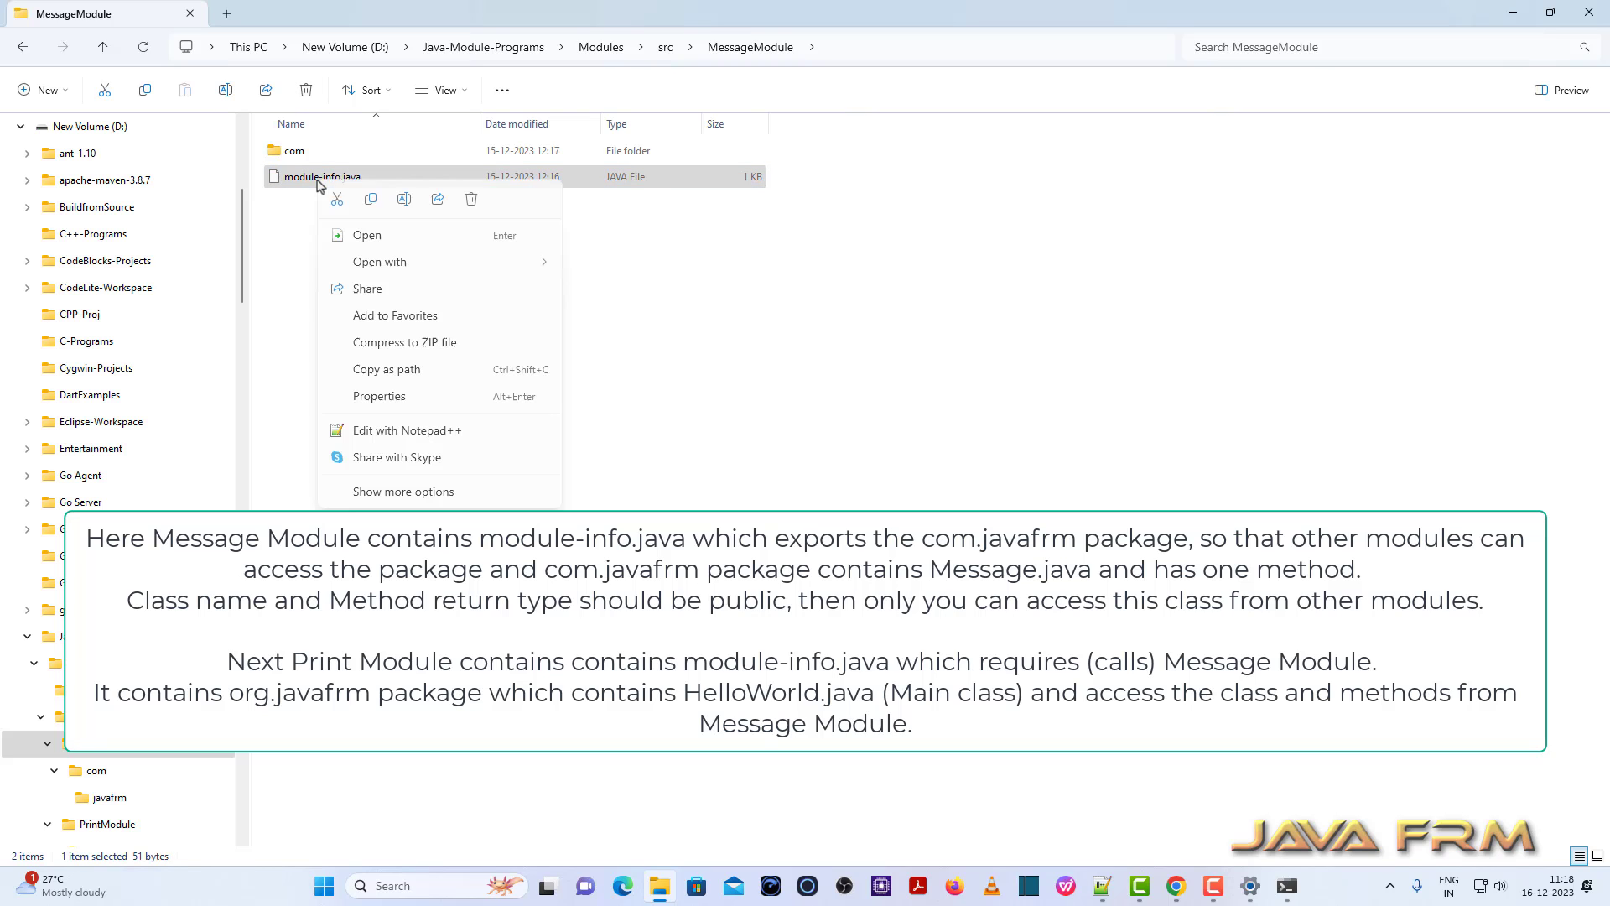
- Open module-info.java in Notepad++ and check its exports com.javafrm line
{"action": "left_click", "coordinate": [438, 430]}
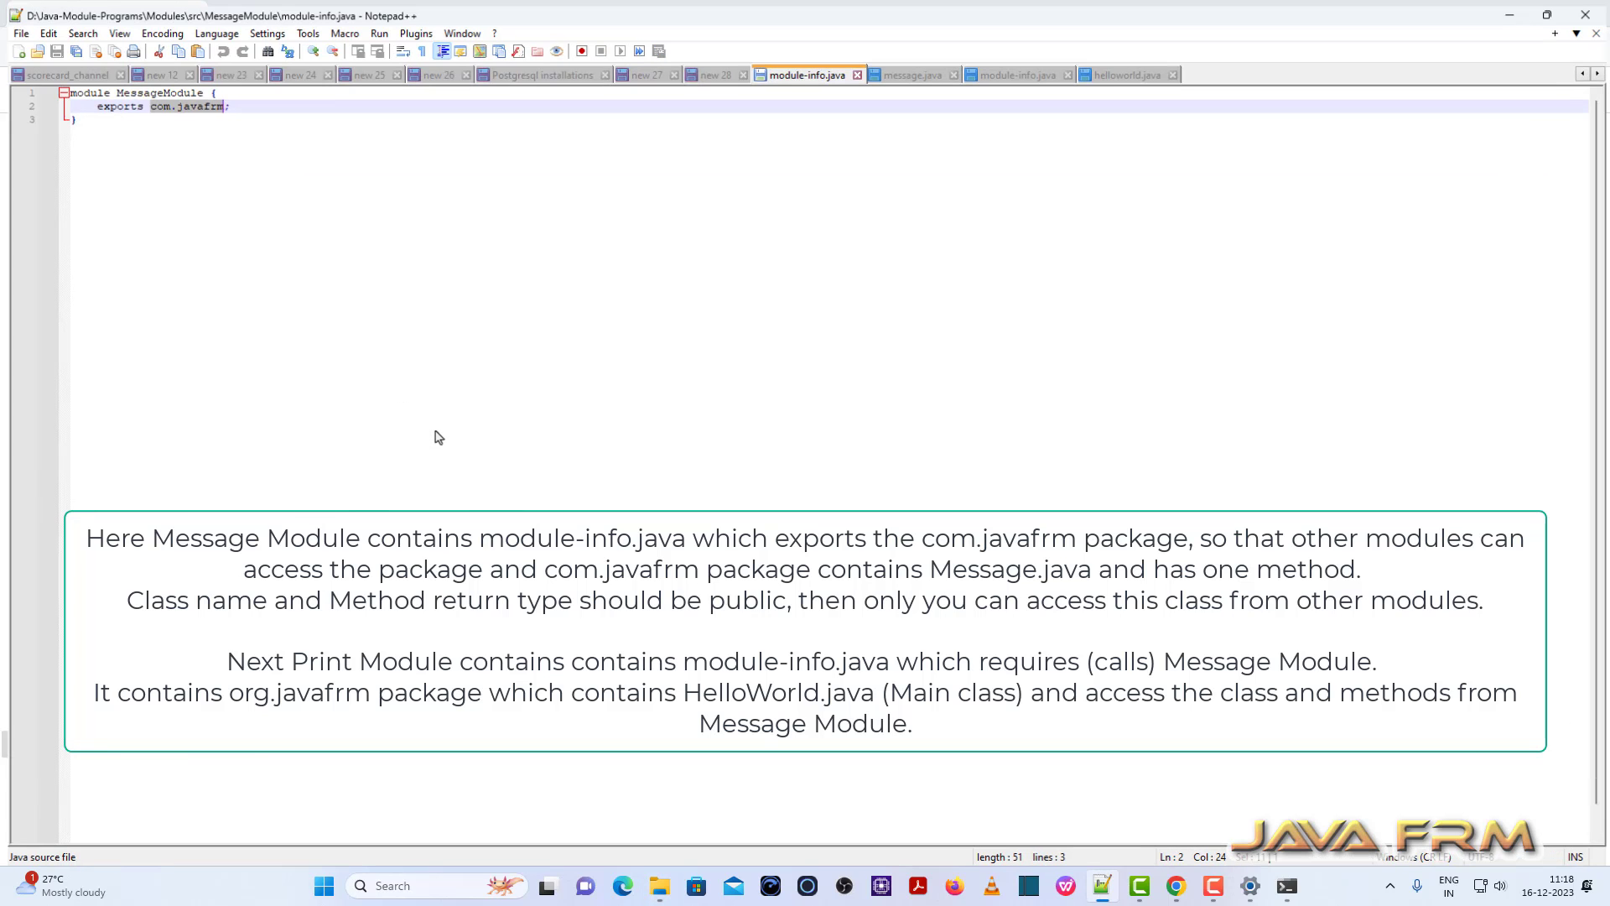
{"action": "left_click", "coordinate": [189, 115]}
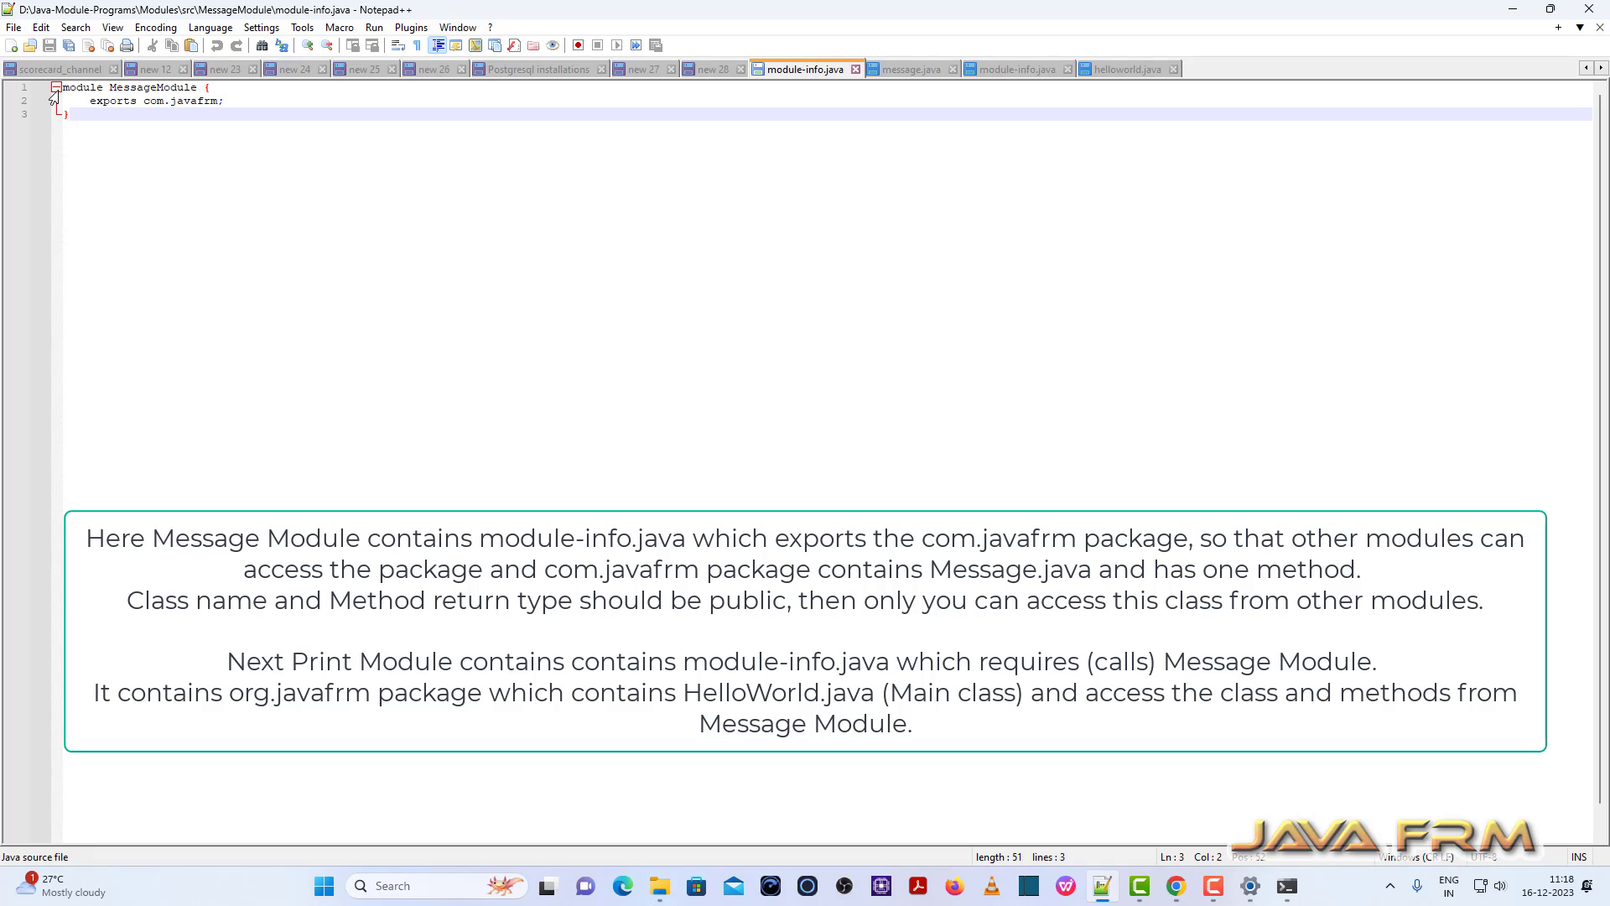
{"action": "left_click_drag", "start_coordinate": [92, 105], "coordinate": [217, 105]}
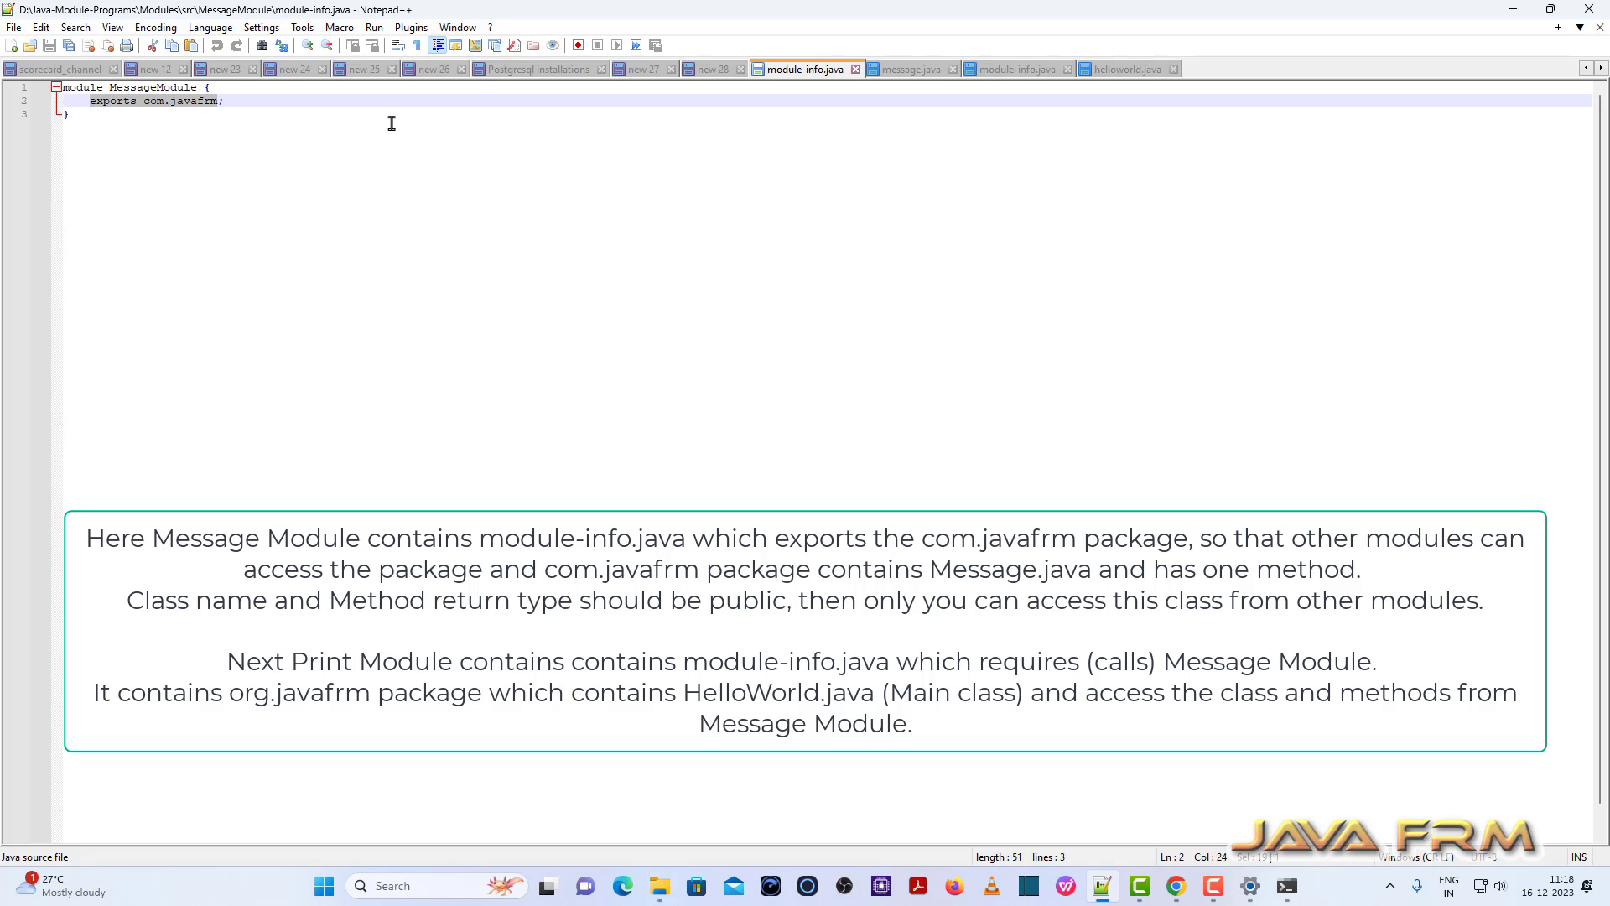
{"action": "left_click", "coordinate": [1514, 16]}
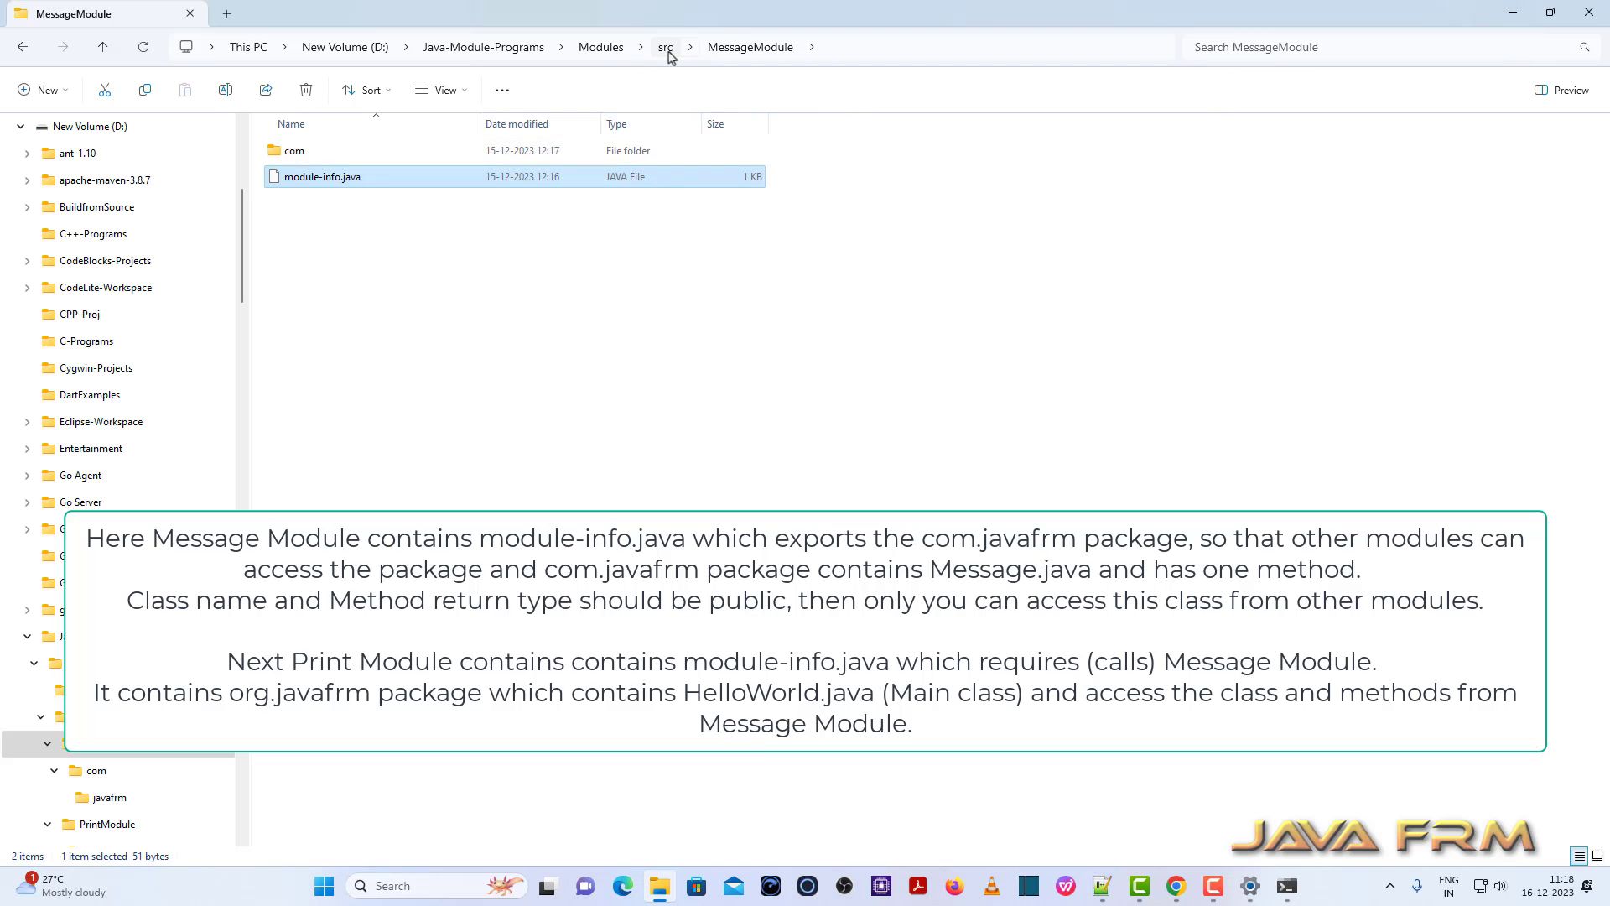
- Open com\javafrm\message.java in Notepad++
{"action": "double_click", "coordinate": [289, 153]}
{"action": "double_click", "coordinate": [292, 152]}
{"action": "right_click", "coordinate": [304, 157]}
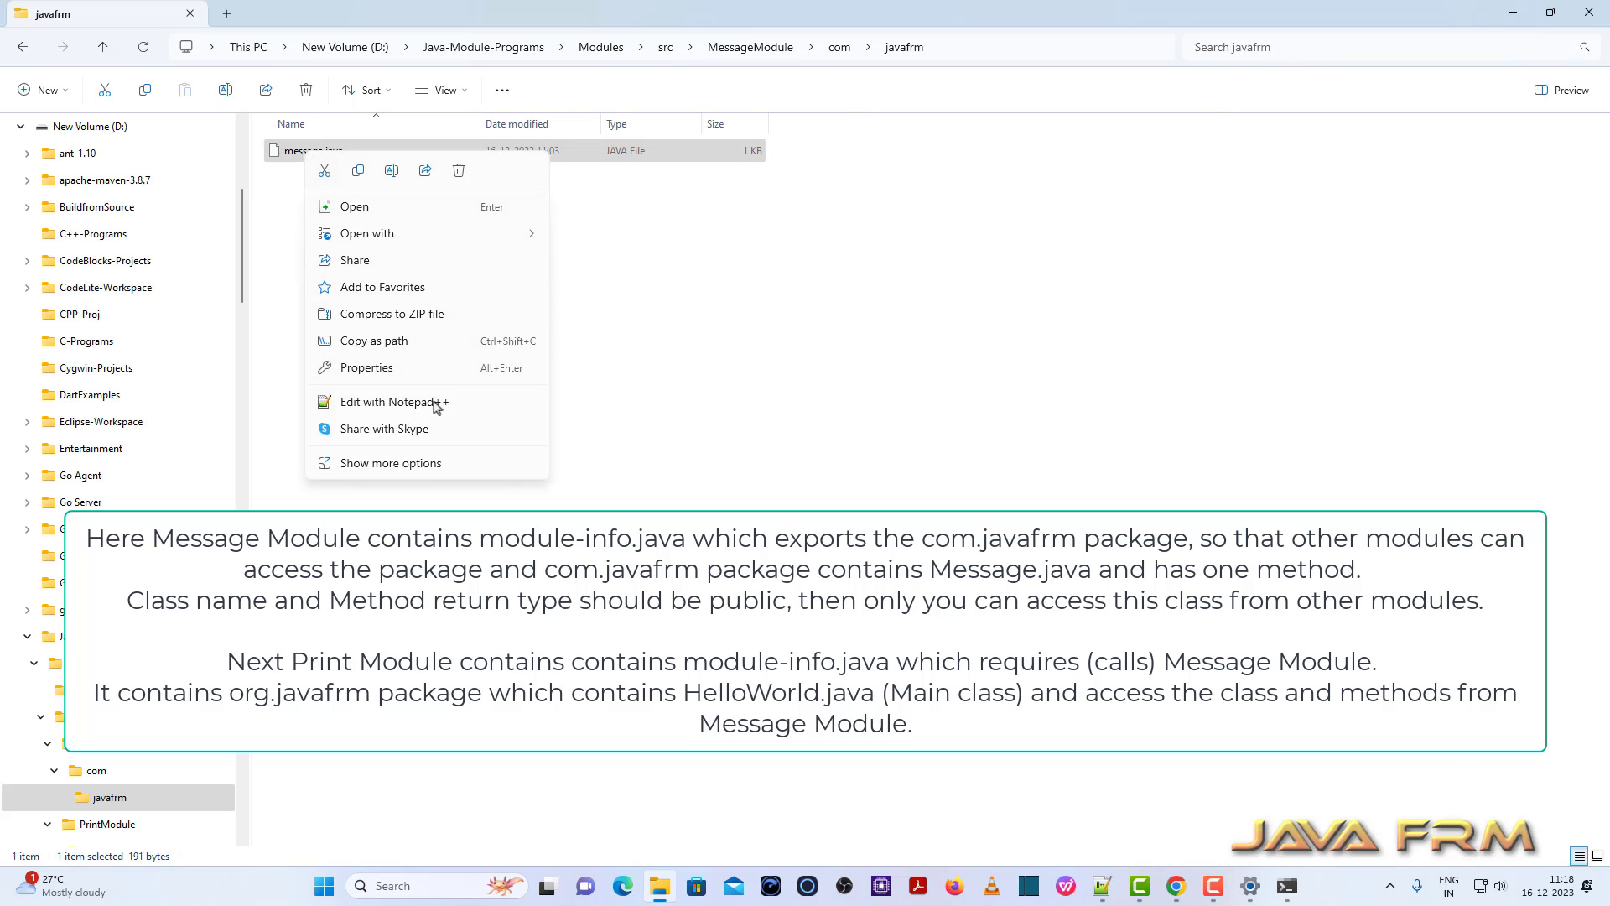
{"action": "left_click", "coordinate": [435, 401]}
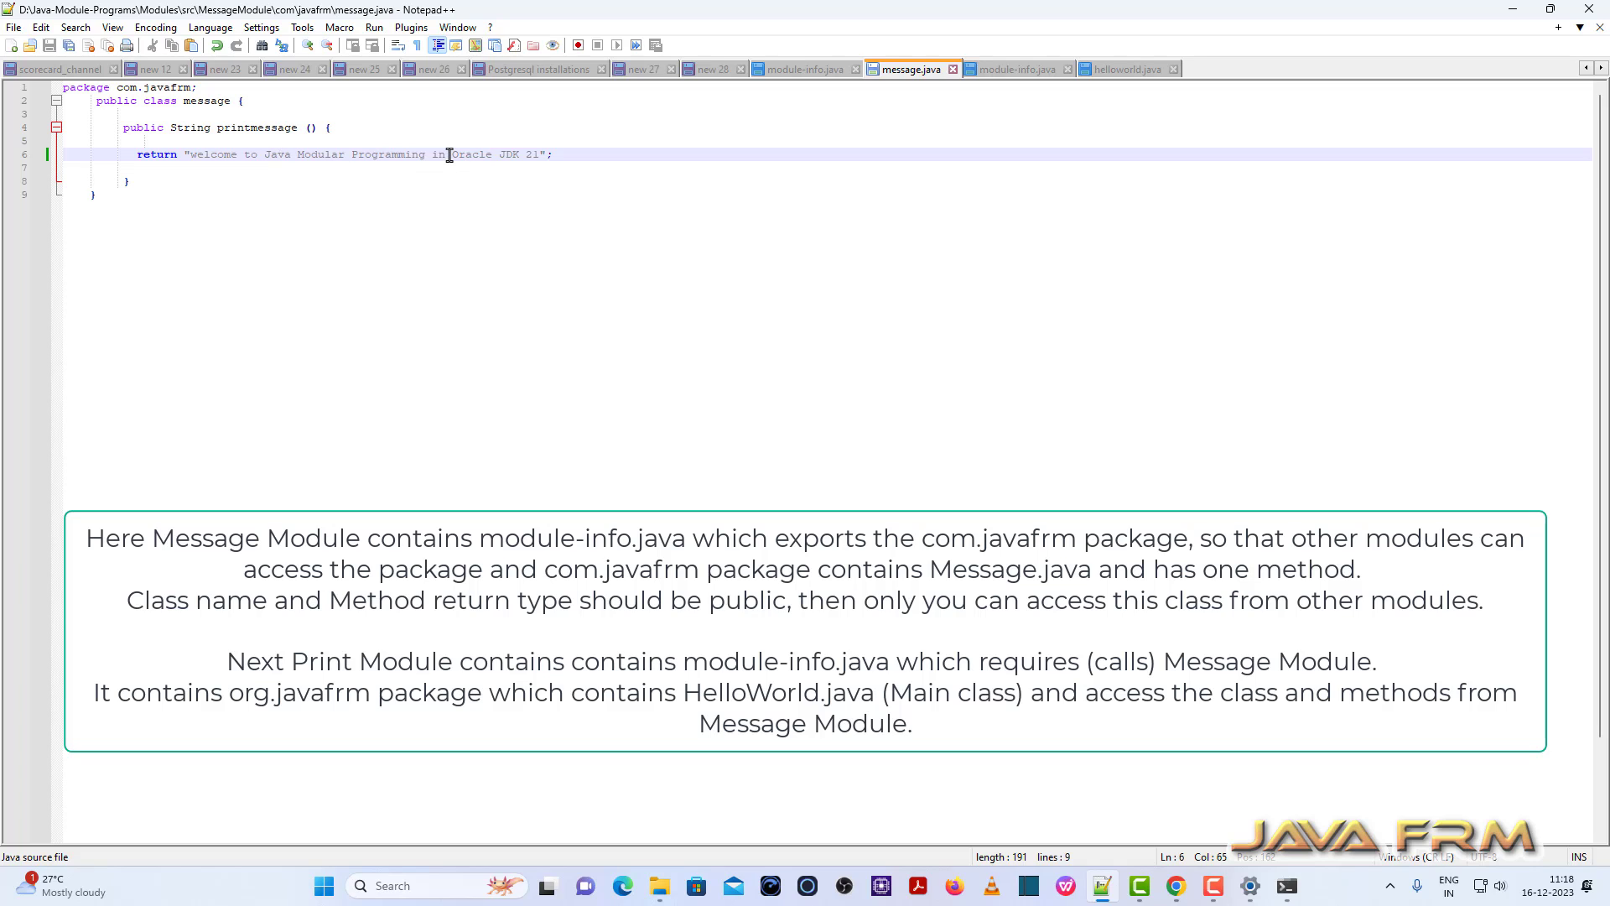
- Replace 'Oracle' with 'Red Hat OpenJDK' in message.java's return text and save the file
{"action": "left_click_drag", "start_coordinate": [454, 155], "coordinate": [491, 155]}
{"action": "type", "text": "Red H"}
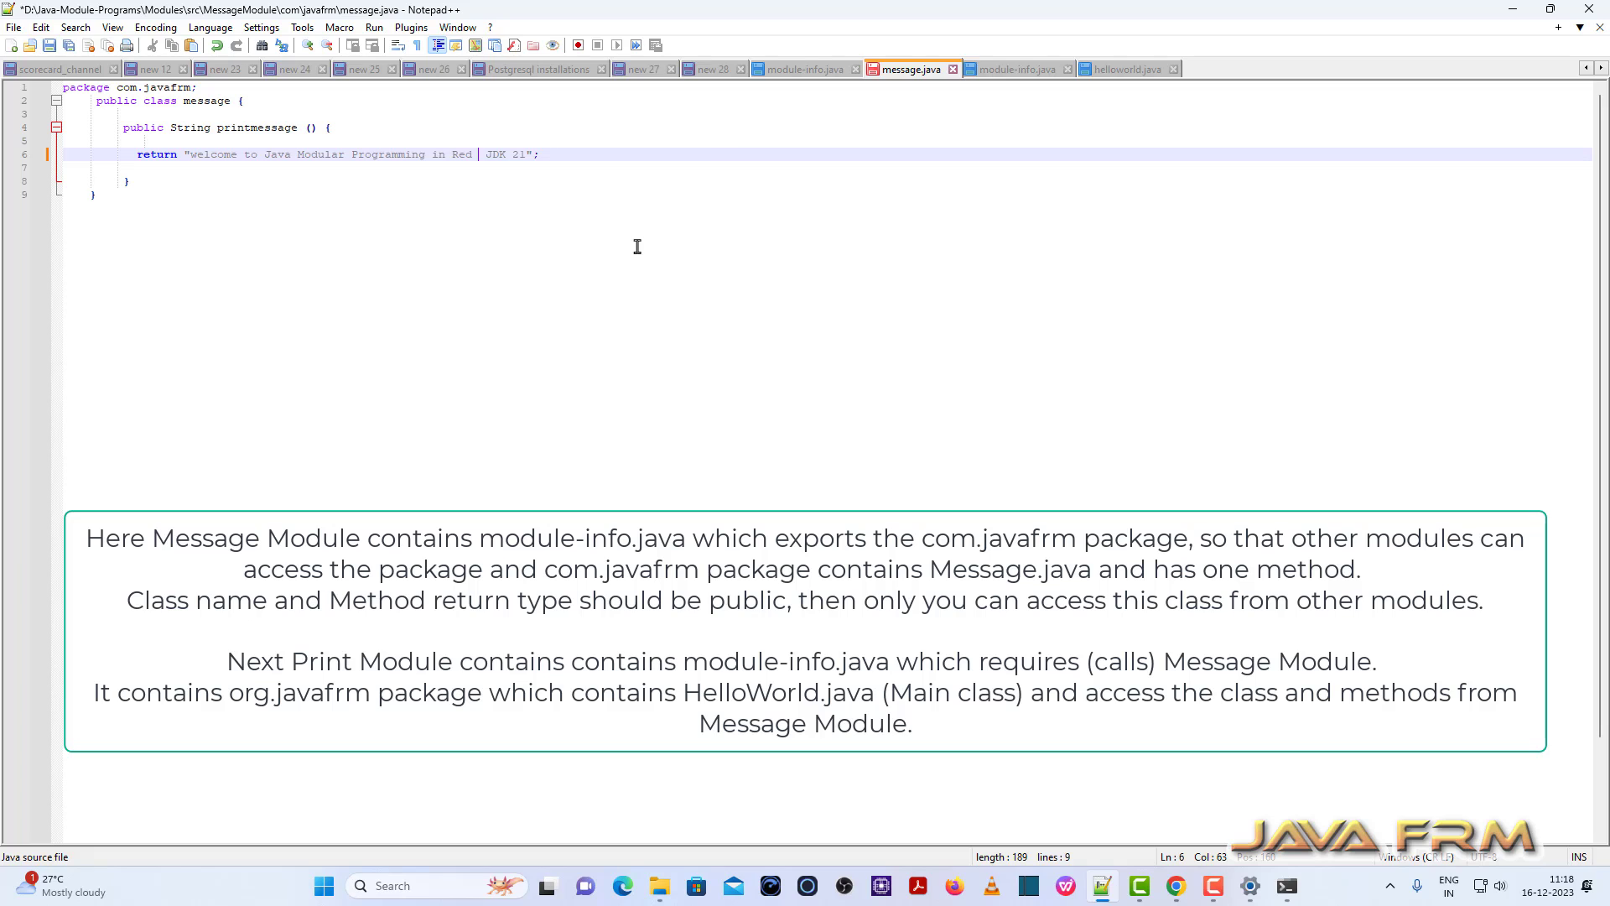
{"action": "type", "text": "at Open"}
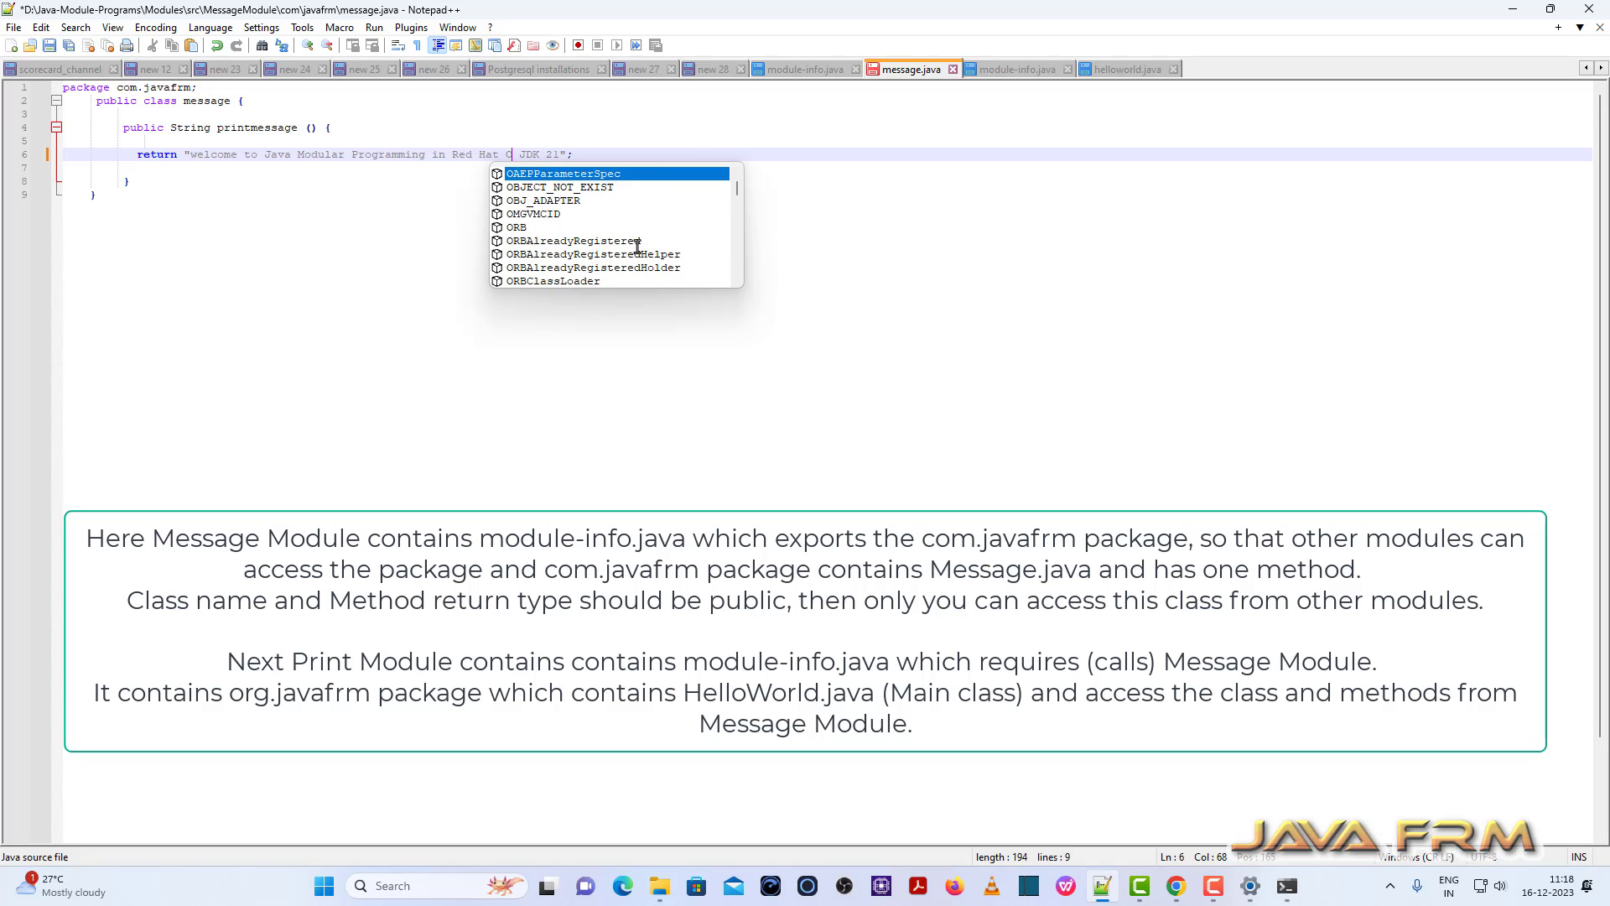
{"action": "key", "text": "Escape"}
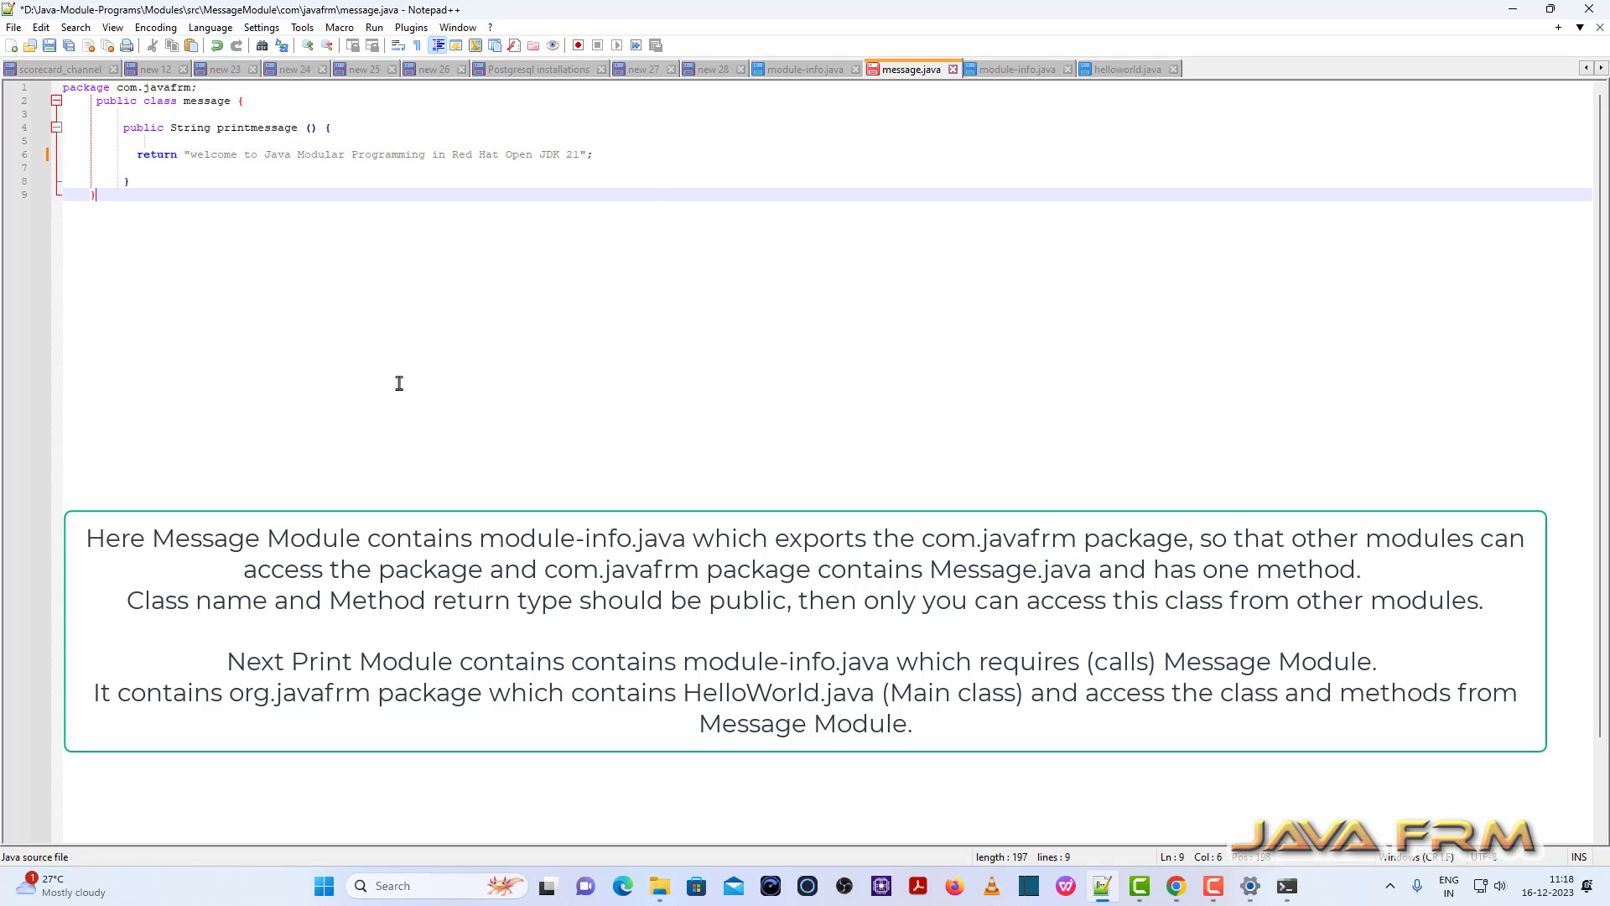
{"action": "key", "text": "Delete"}
{"action": "left_click", "coordinate": [623, 273]}
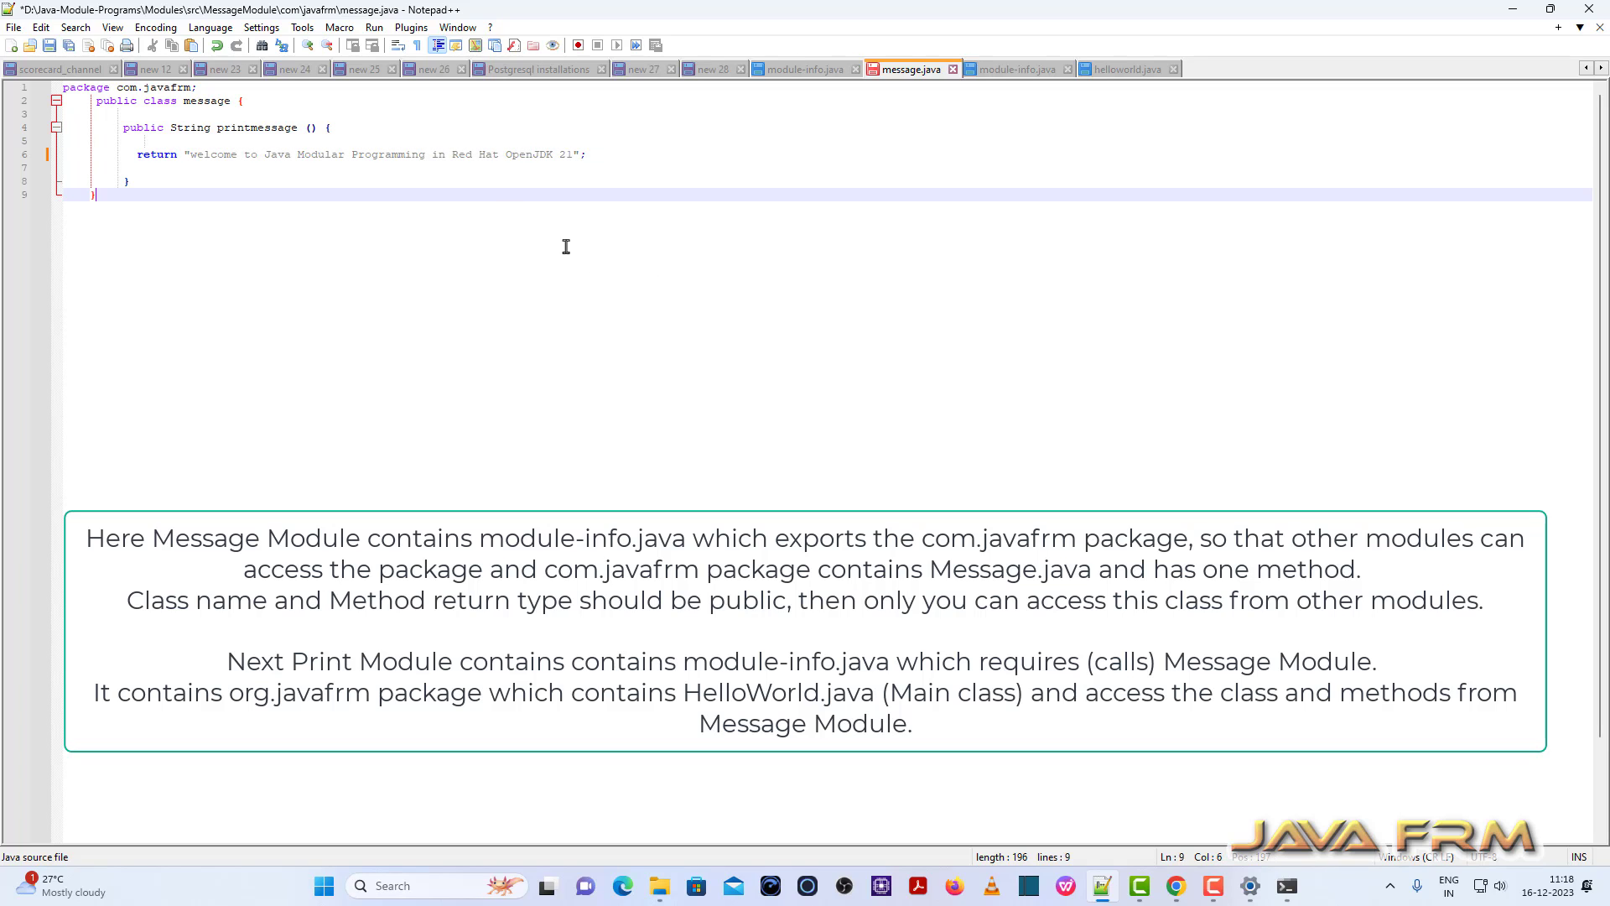
{"action": "left_click", "coordinate": [49, 45]}
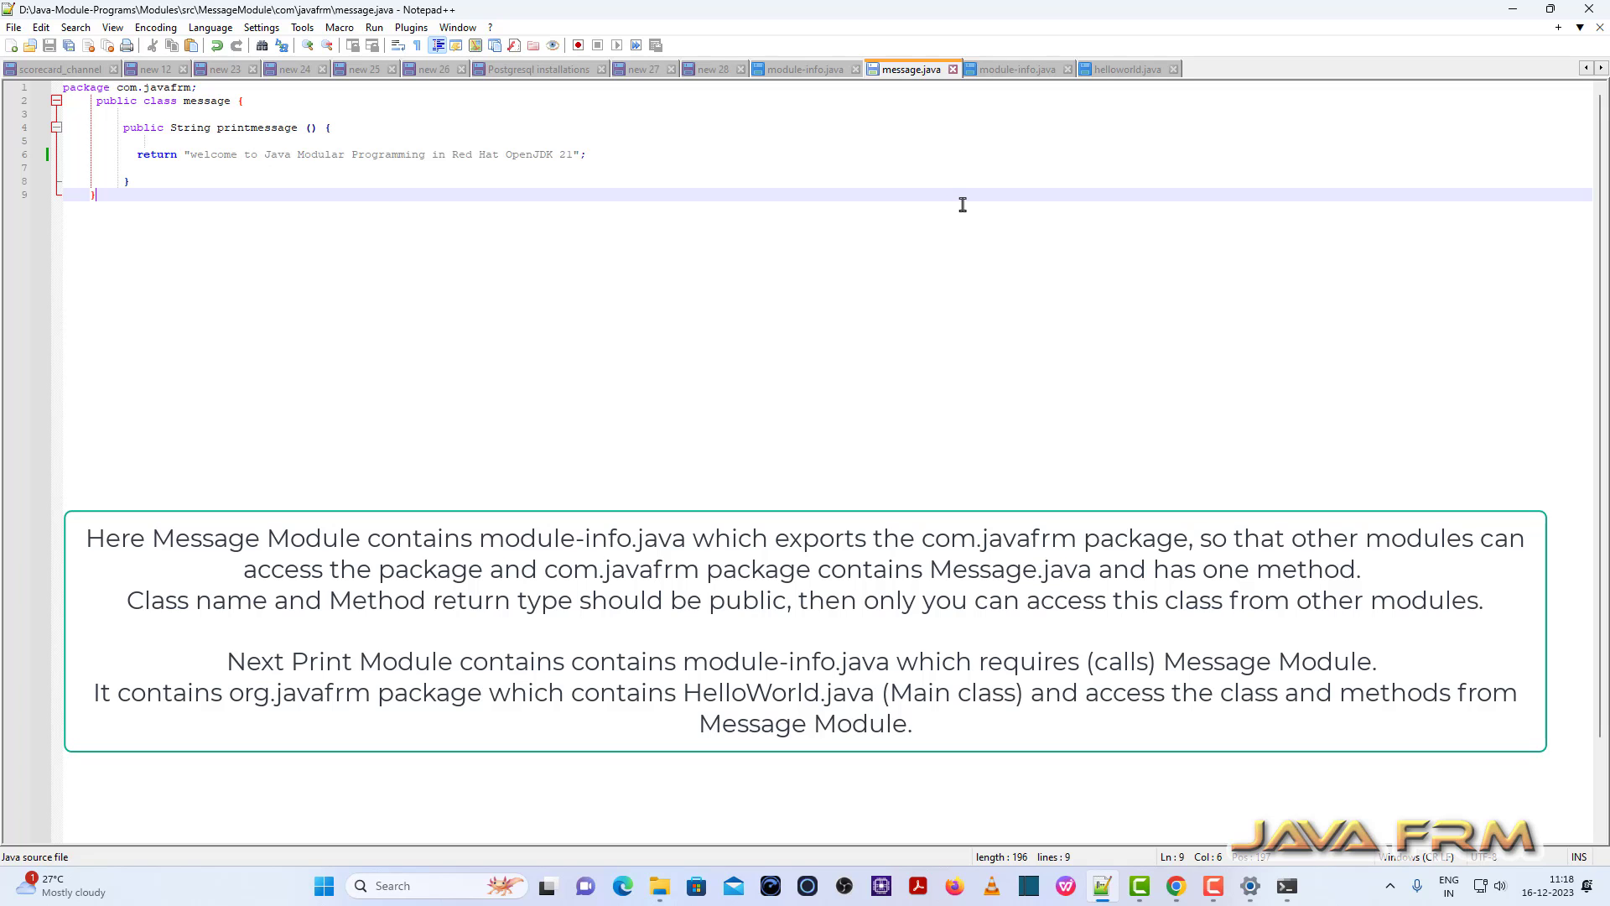
{"action": "left_click", "coordinate": [658, 887]}
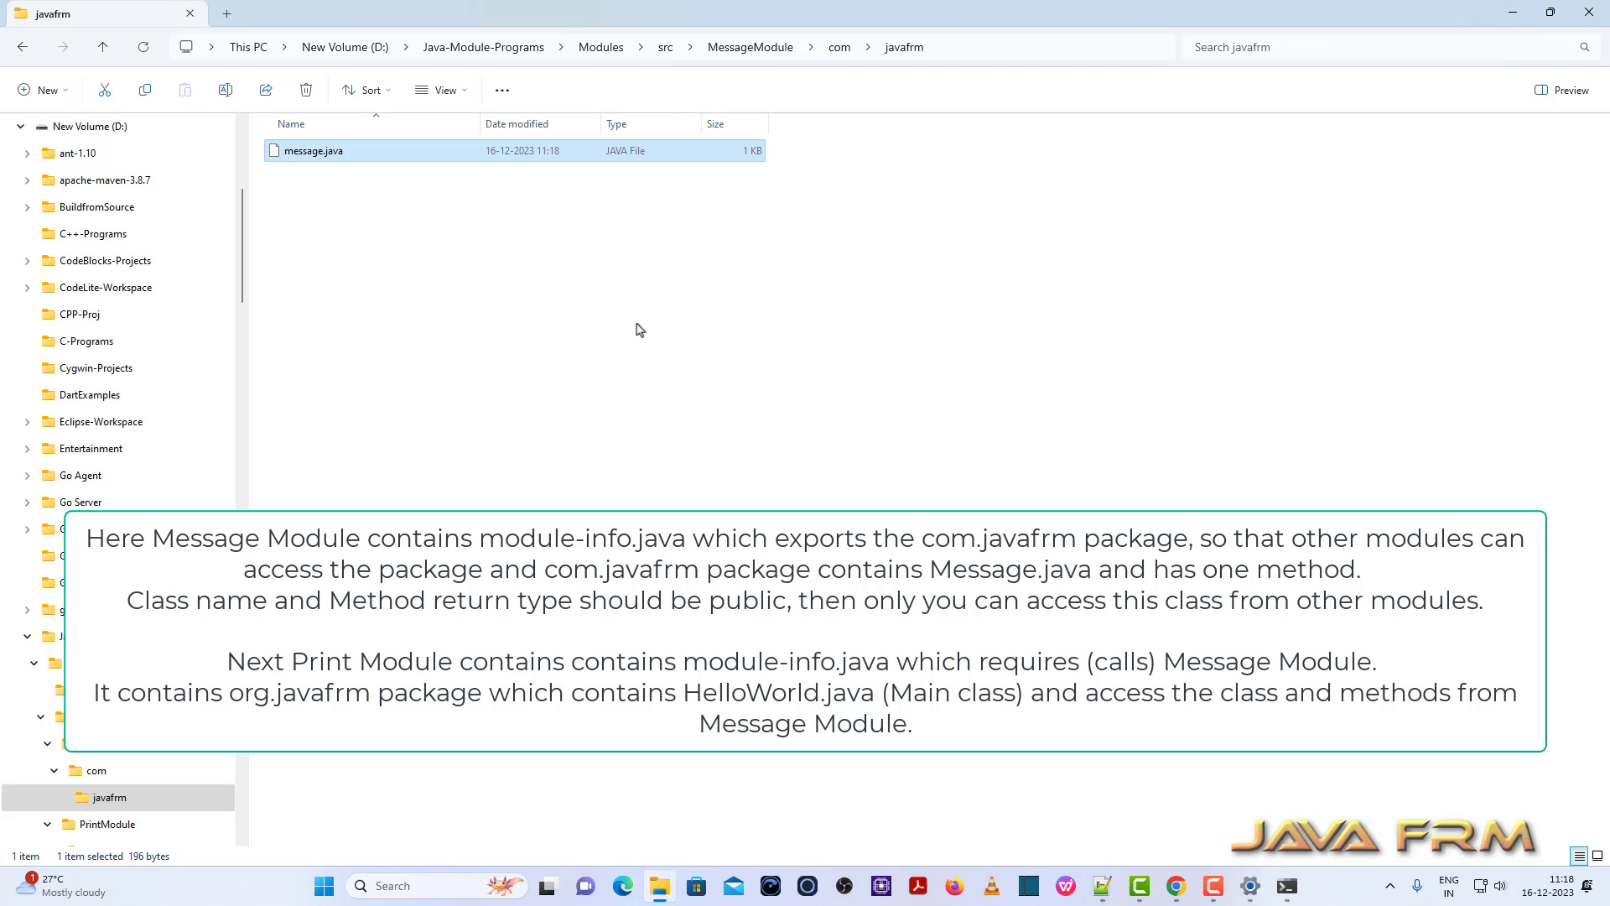
- Open PrintModule's module-info.java in Notepad++ and highlight its requires MessageModule line
{"action": "left_click", "coordinate": [676, 52]}
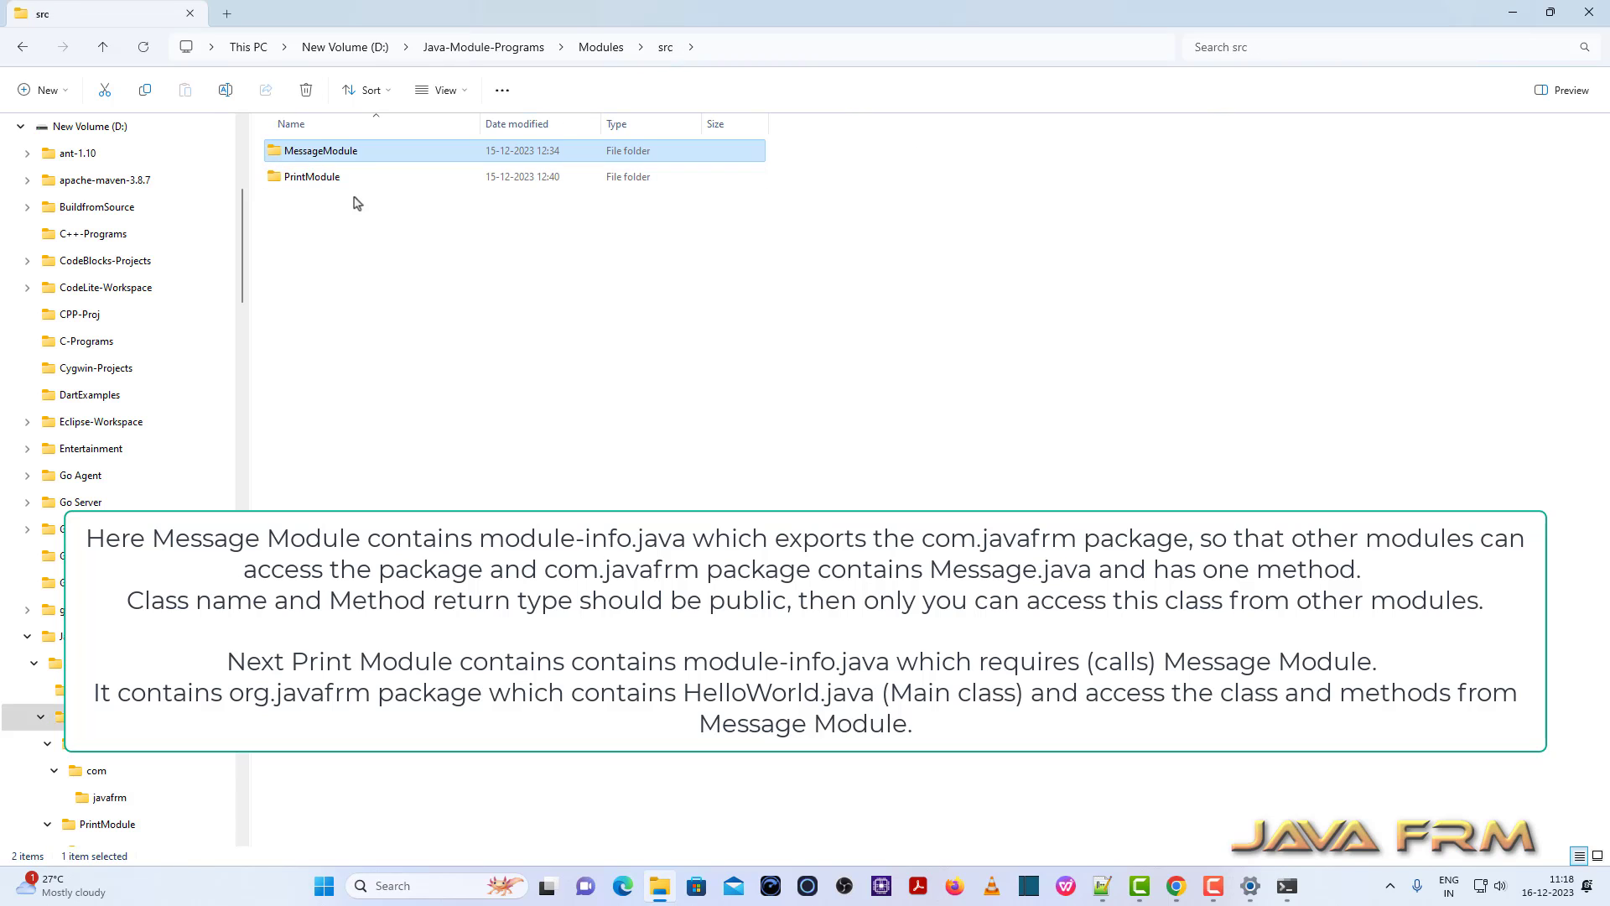
{"action": "double_click", "coordinate": [319, 177]}
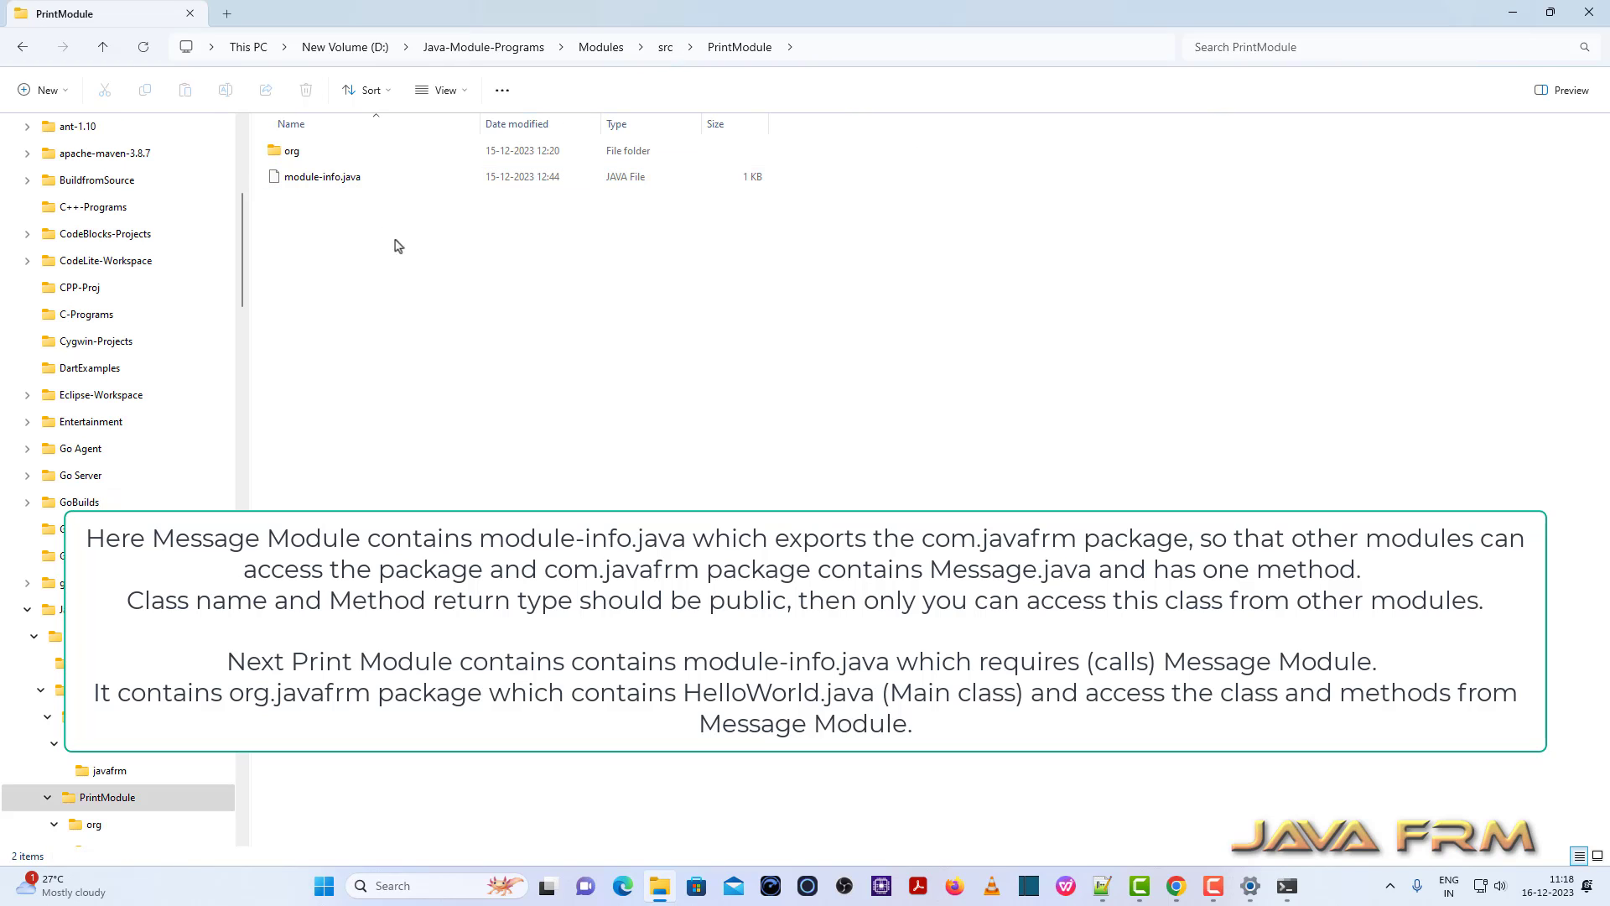
{"action": "left_click", "coordinate": [319, 178]}
{"action": "right_click", "coordinate": [319, 179]}
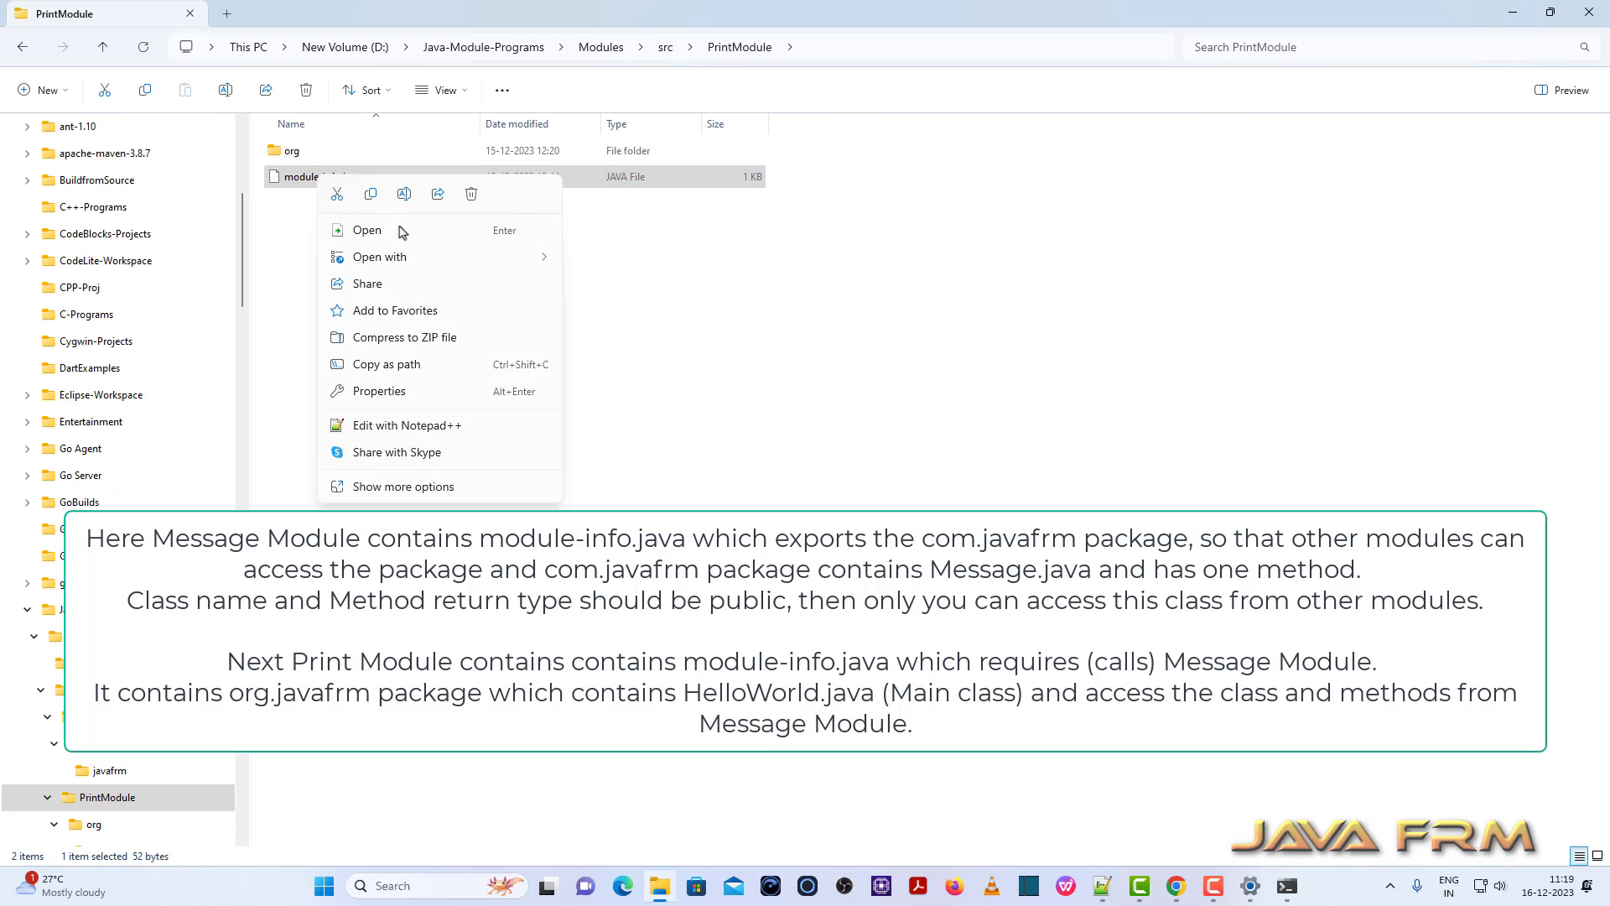
{"action": "left_click", "coordinate": [432, 426]}
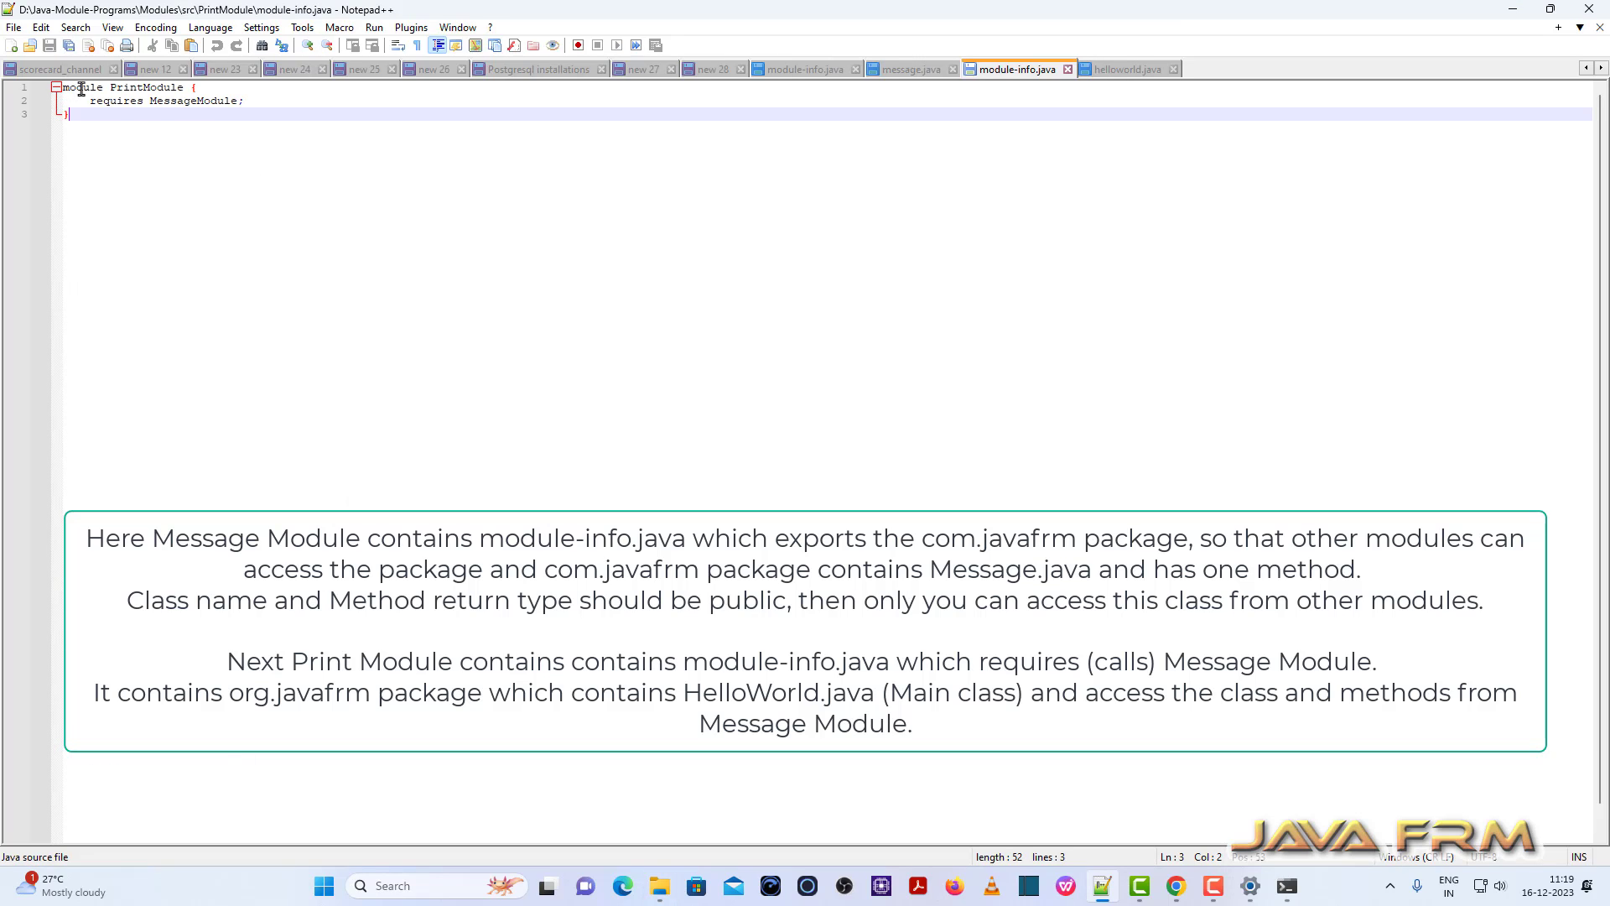
{"action": "left_click_drag", "start_coordinate": [109, 88], "coordinate": [210, 105]}
{"action": "left_click", "coordinate": [200, 128]}
{"action": "left_click_drag", "start_coordinate": [88, 102], "coordinate": [250, 100]}
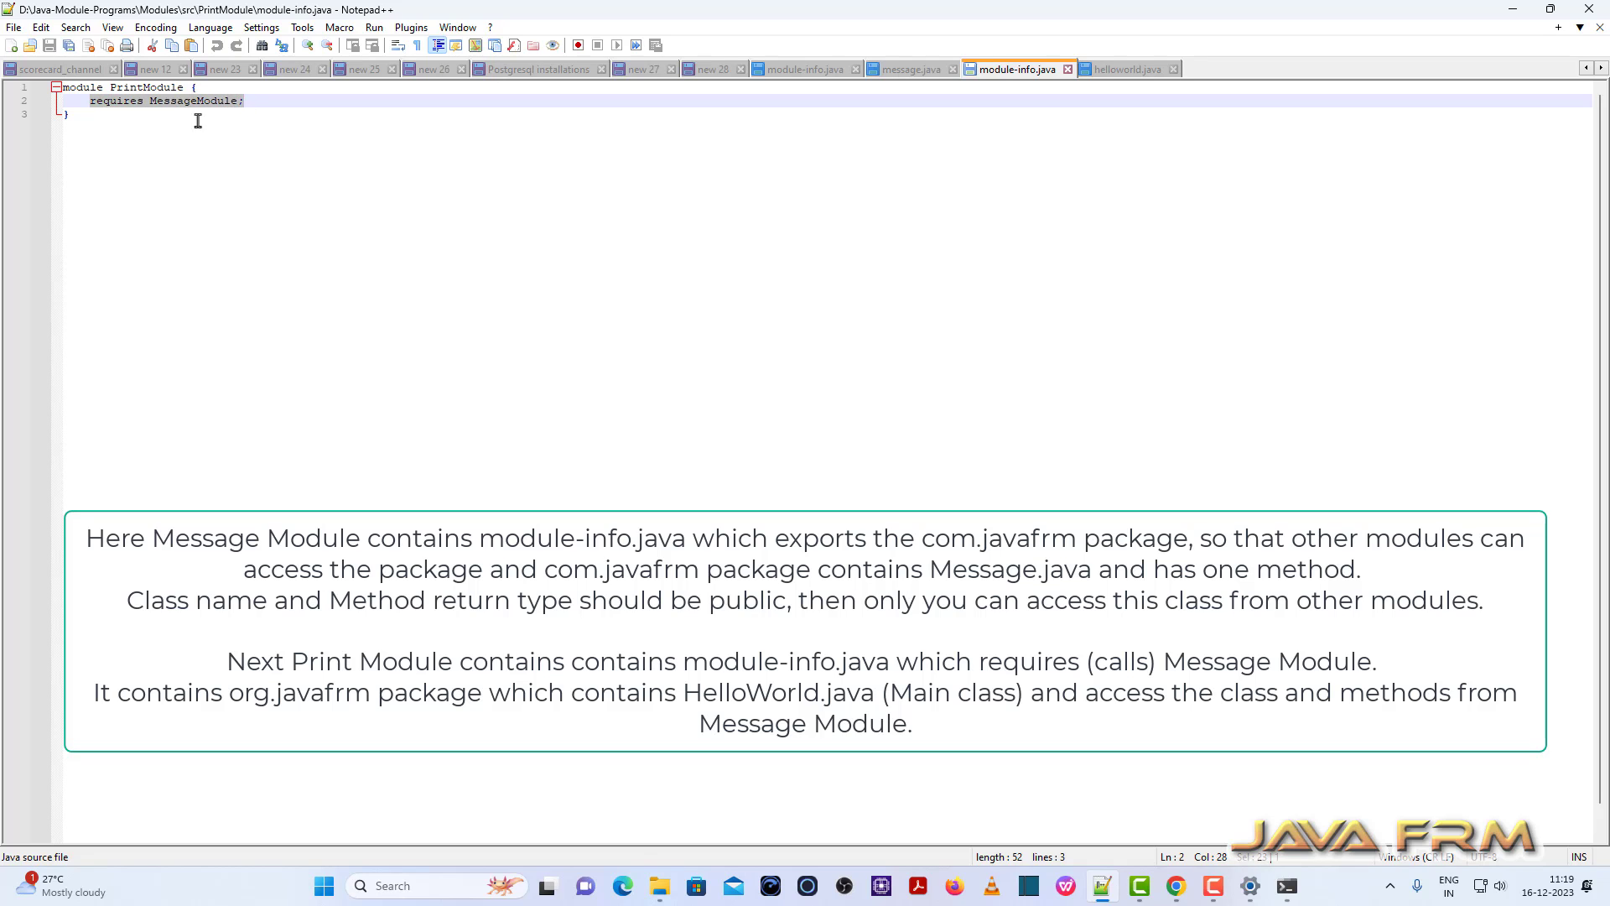
- Open PrintModule's org\javafrm\helloworld.java in Notepad++ and mark its import line
{"action": "left_click", "coordinate": [660, 886]}
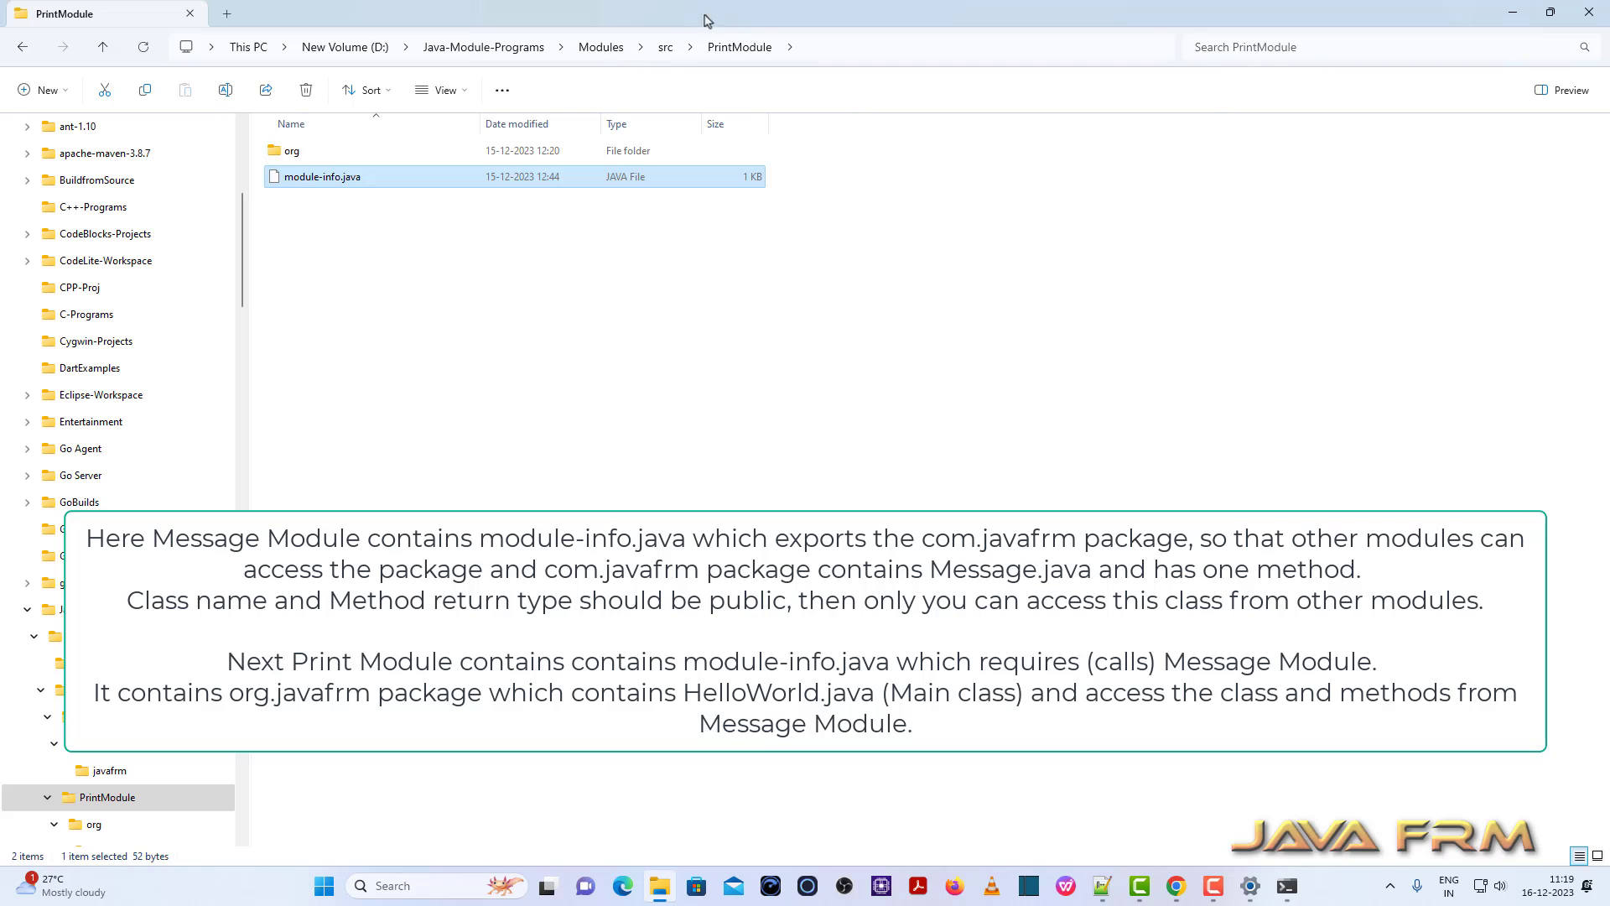
{"action": "double_click", "coordinate": [317, 151]}
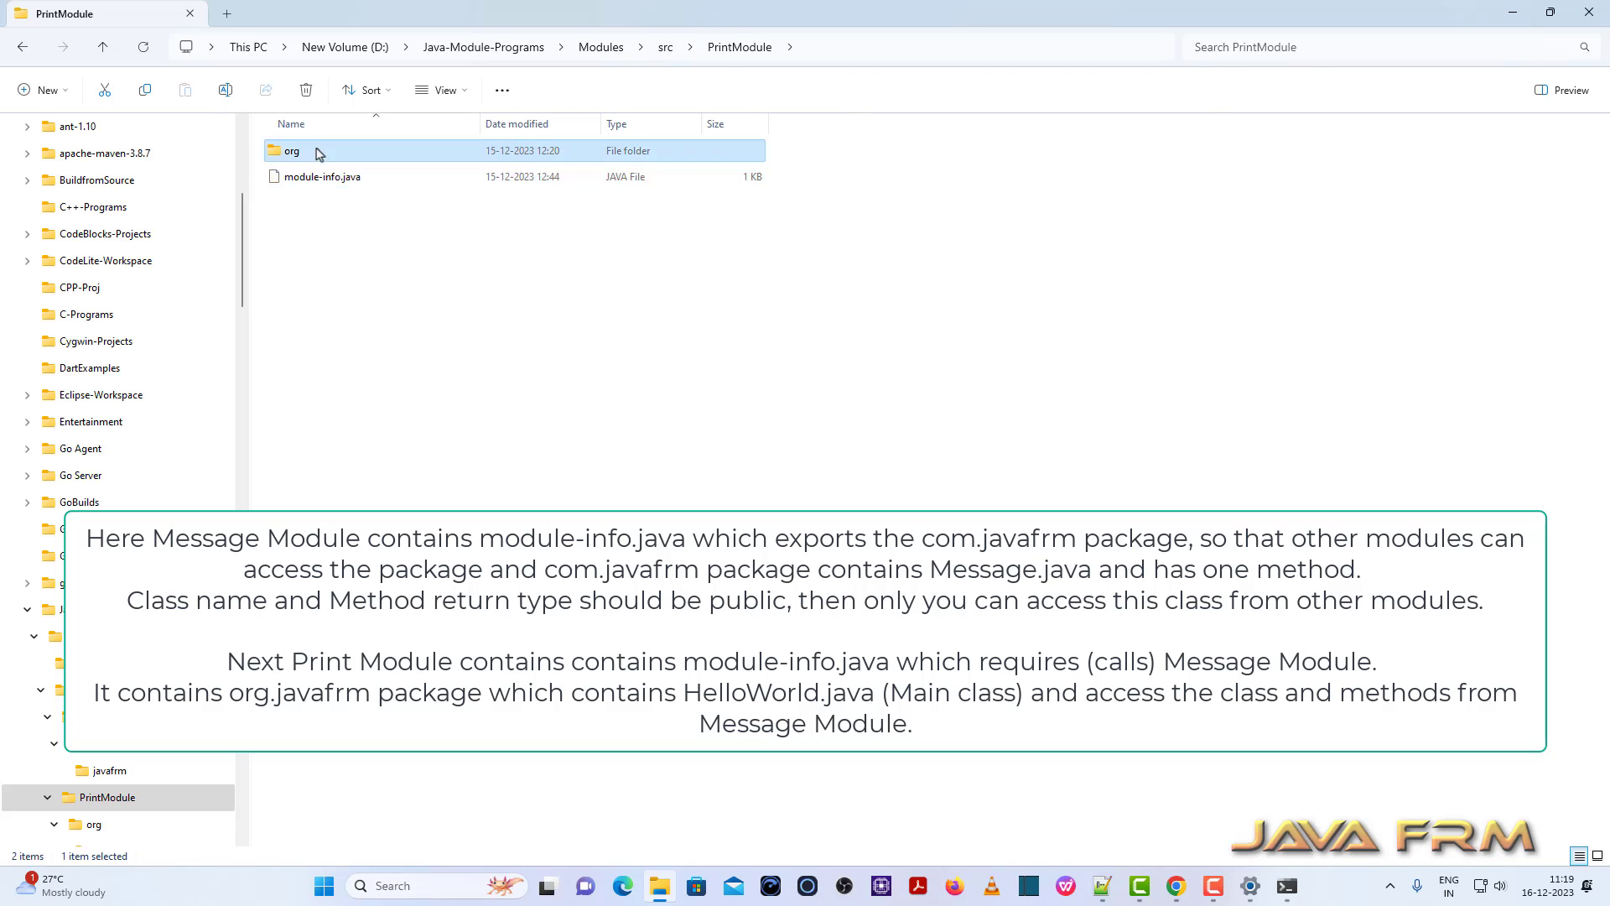
{"action": "double_click", "coordinate": [316, 154]}
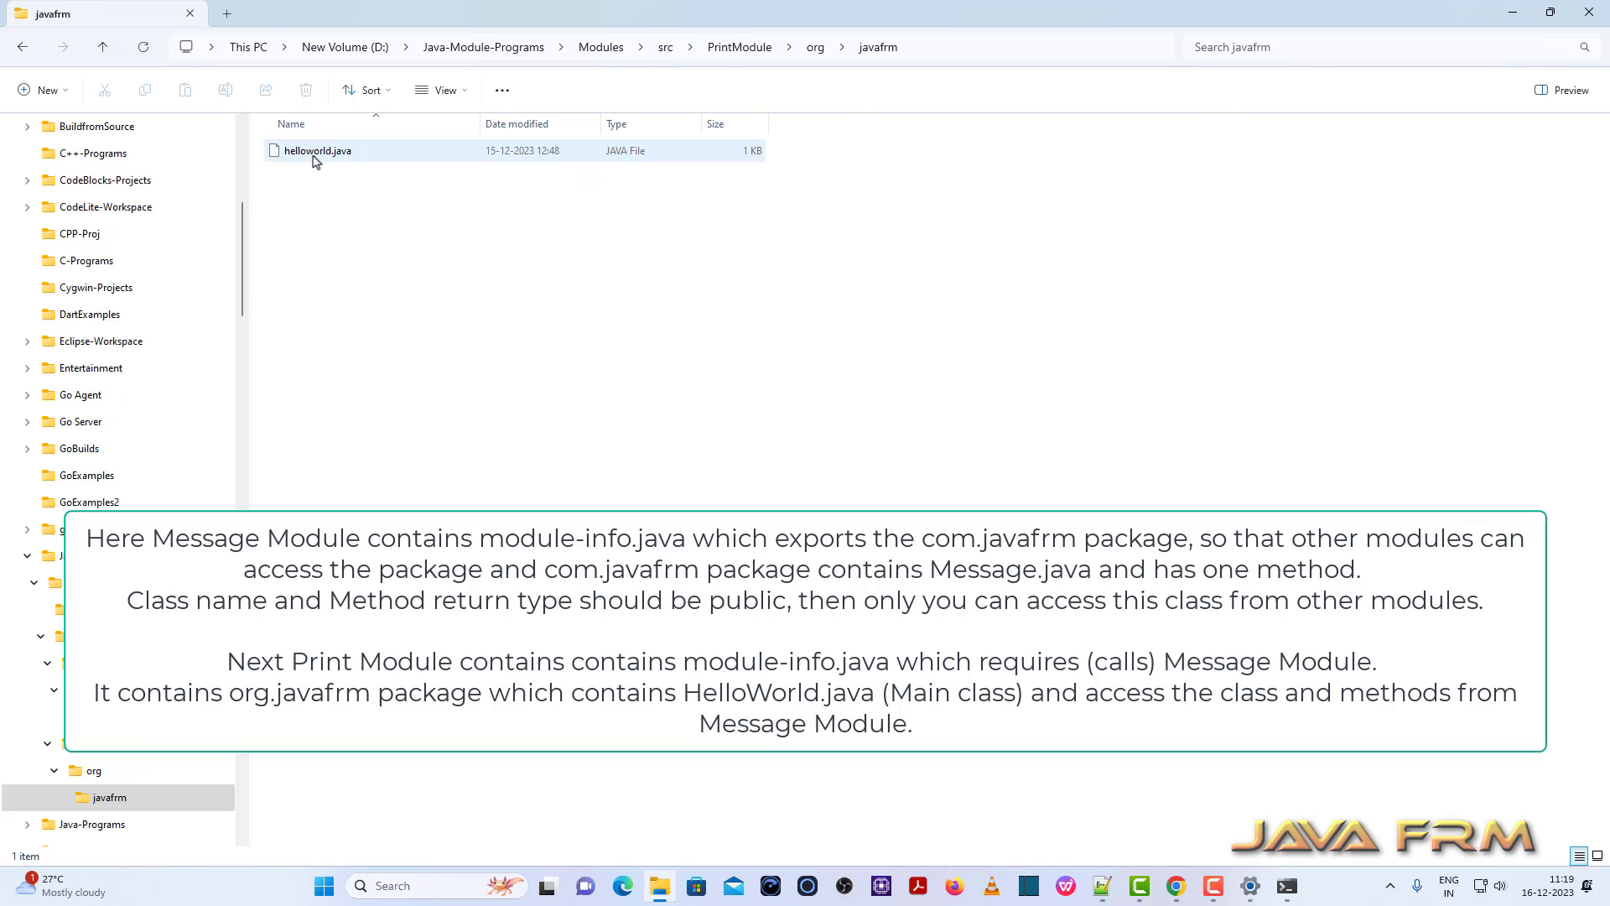
{"action": "right_click", "coordinate": [321, 160]}
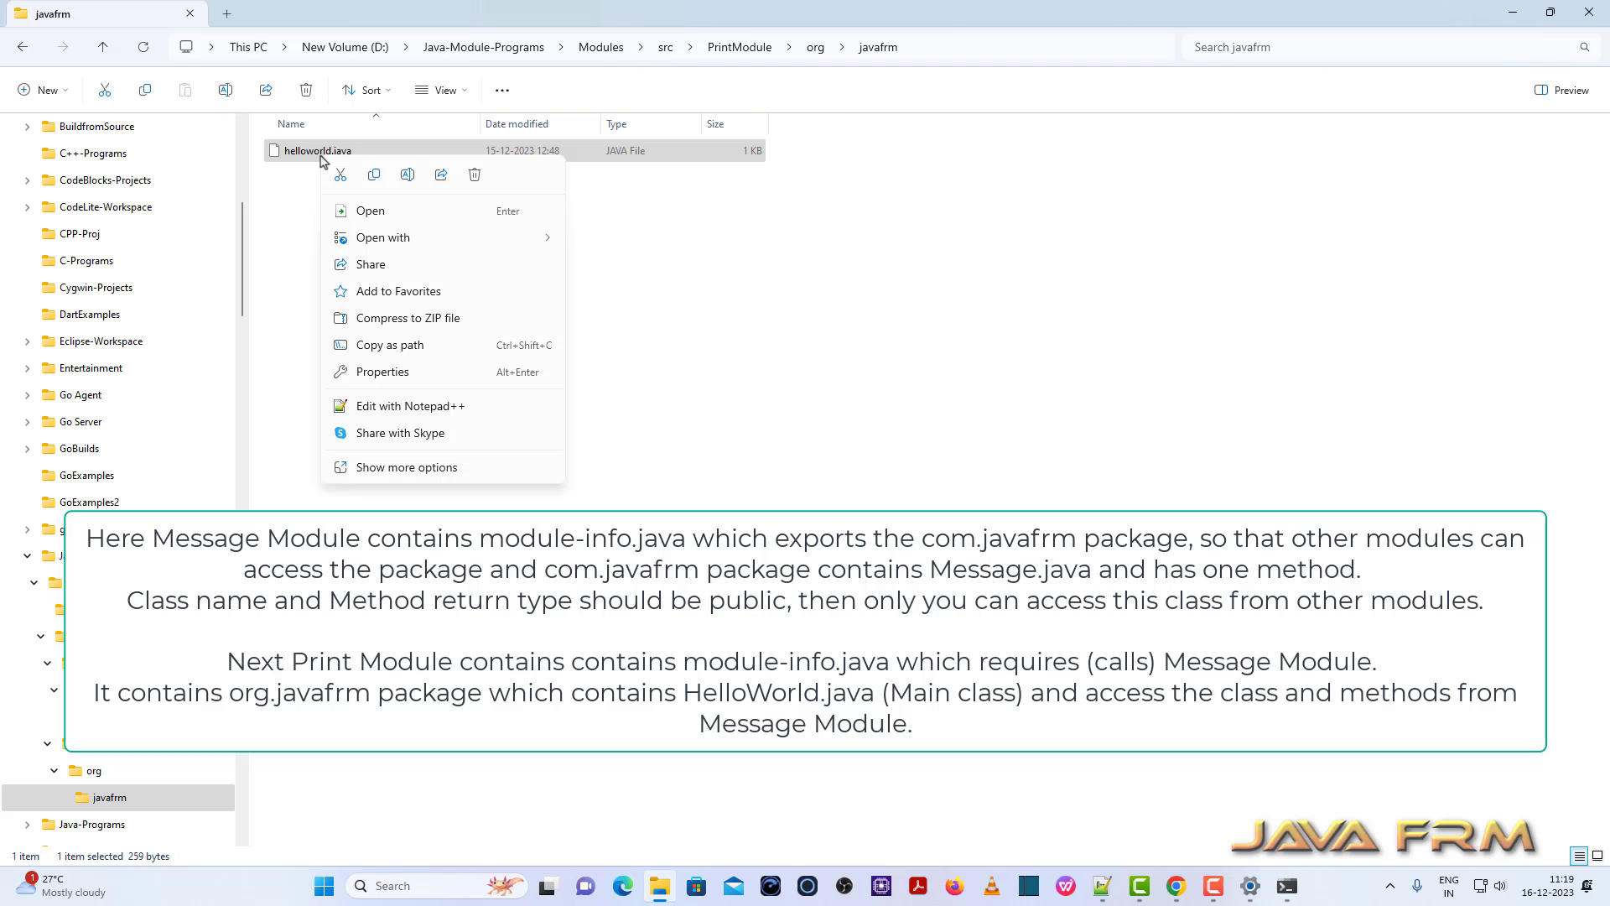
{"action": "left_click", "coordinate": [451, 407]}
{"action": "left_click", "coordinate": [149, 113]}
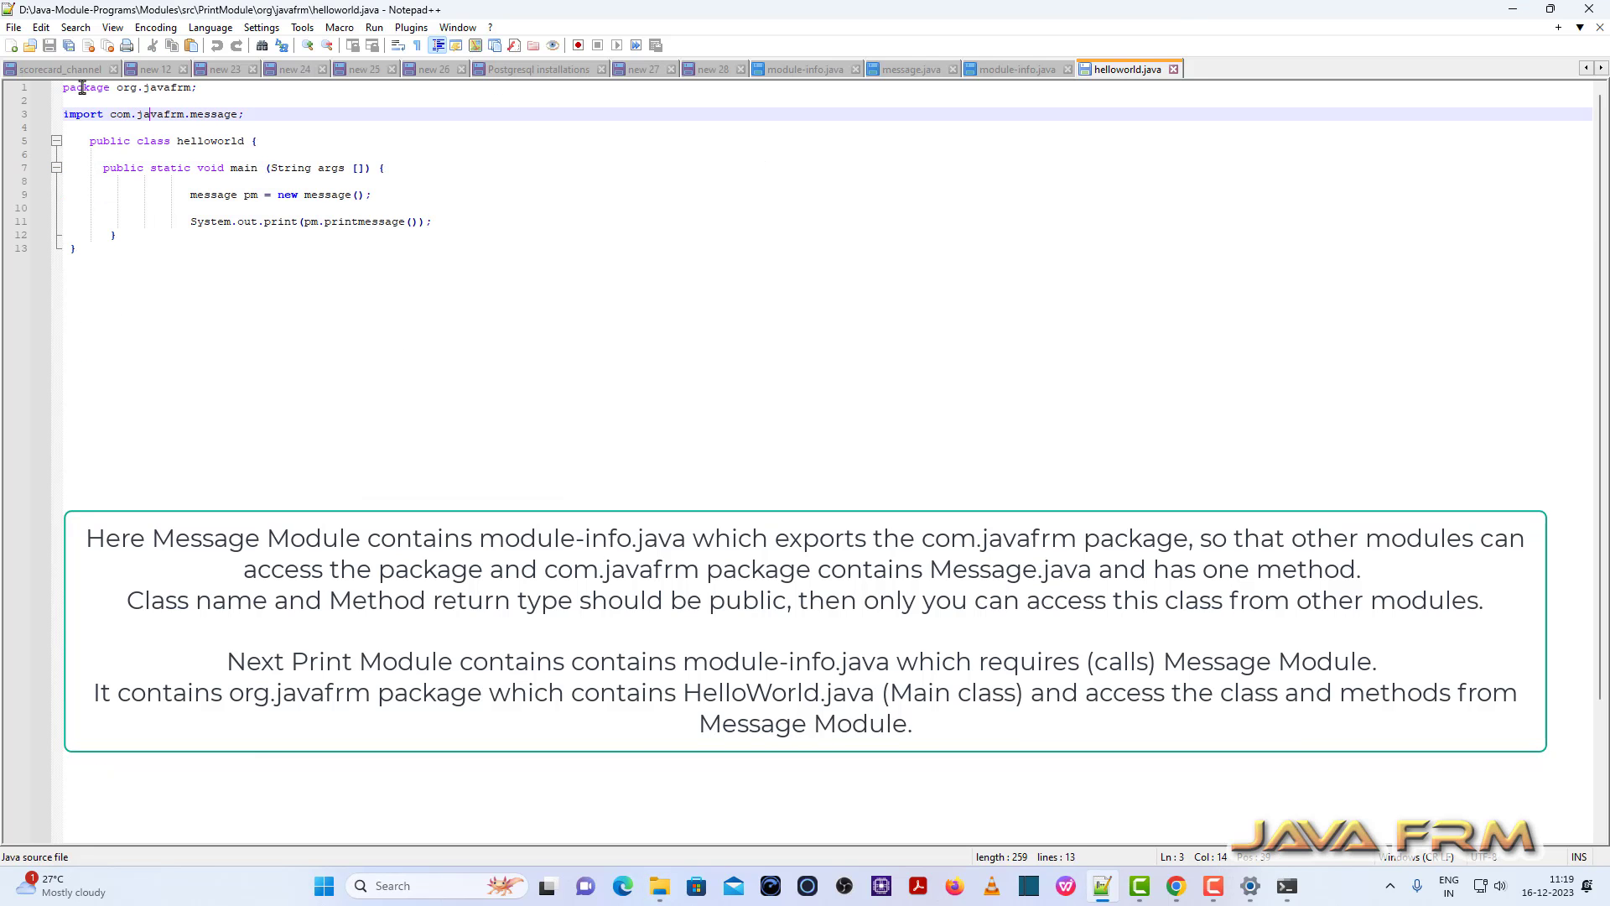
- Highlight helloworld.java's com.javafrm.message import, class declaration, message object creation and print call
{"action": "left_click_drag", "start_coordinate": [244, 114], "coordinate": [27, 124]}
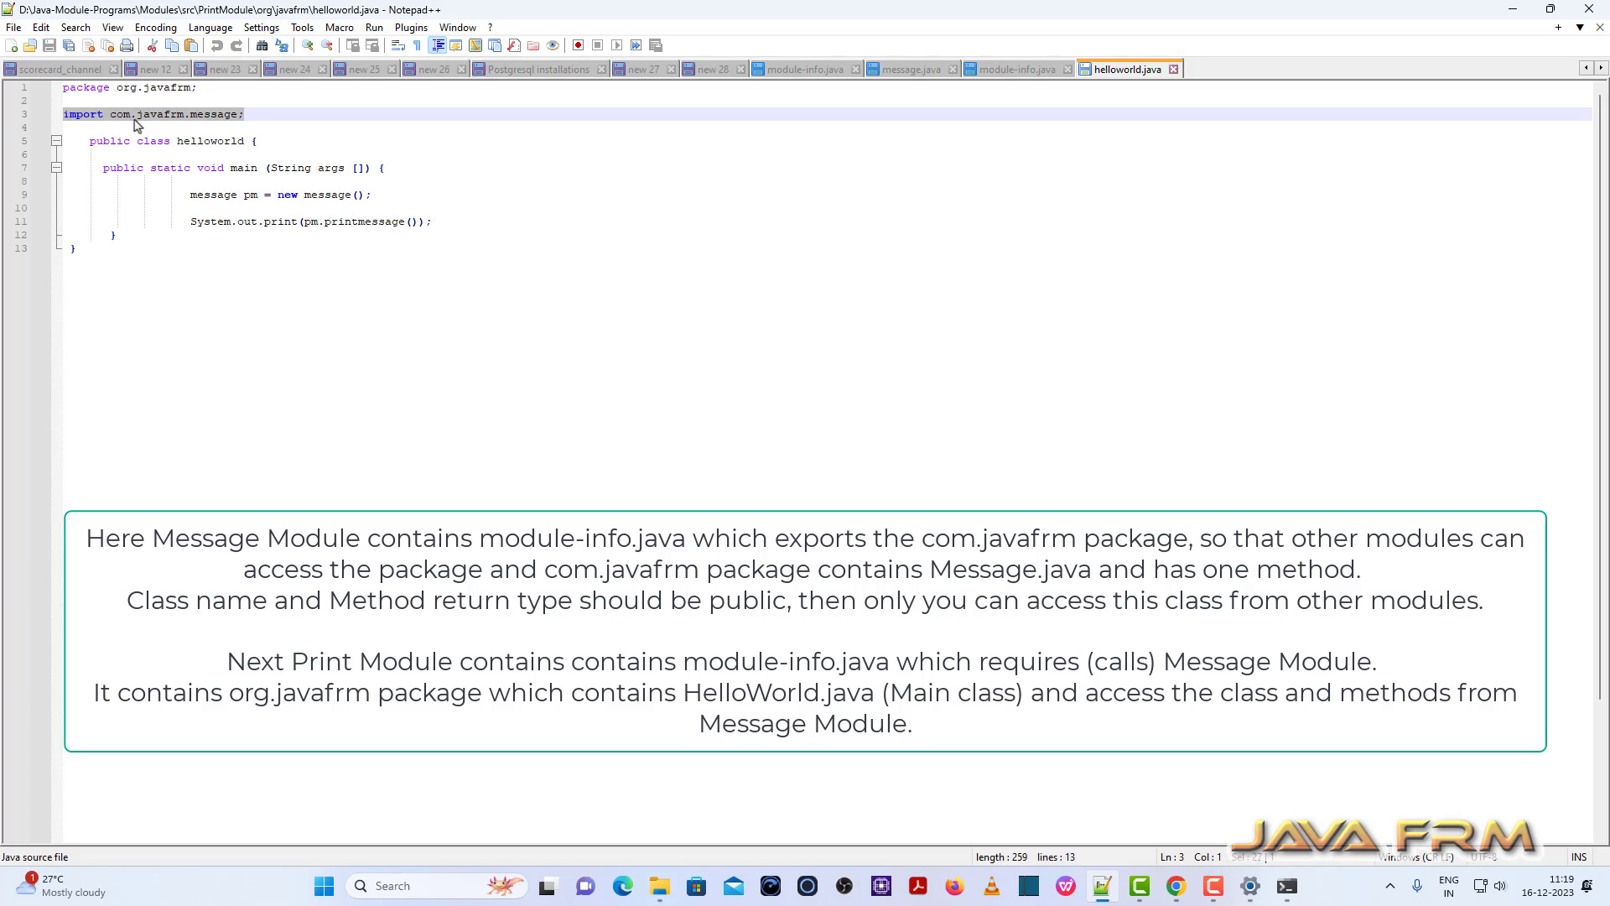
{"action": "left_click_drag", "start_coordinate": [115, 141], "coordinate": [277, 141]}
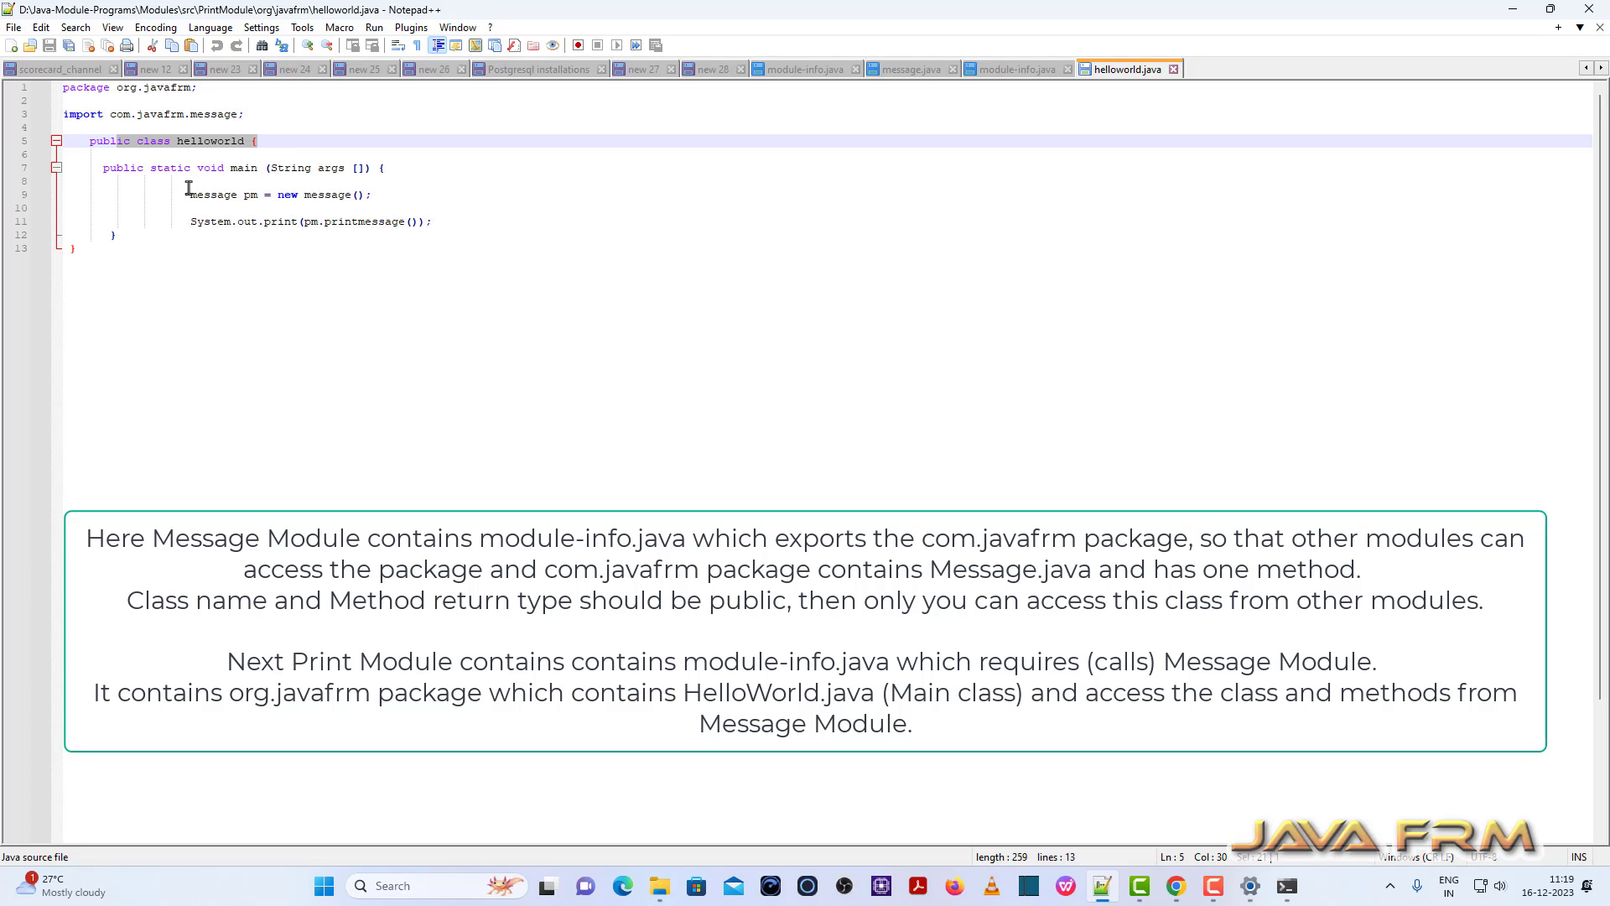
{"action": "left_click_drag", "start_coordinate": [184, 194], "coordinate": [420, 197]}
{"action": "left_click_drag", "start_coordinate": [183, 222], "coordinate": [503, 222]}
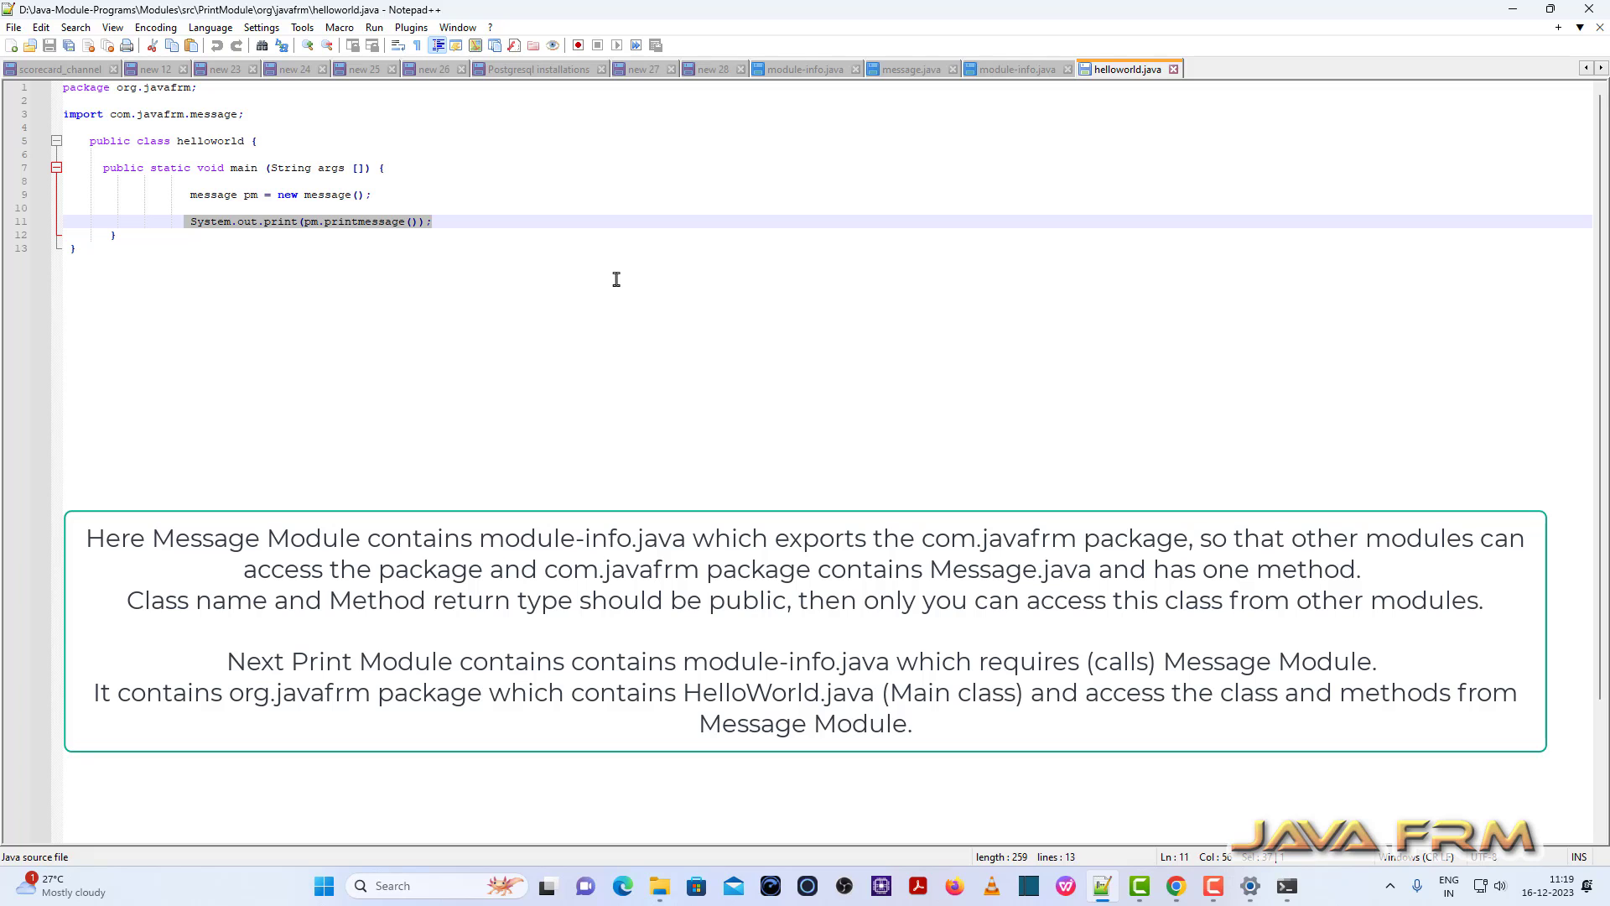
- Move File Explorer up to the Modules folder containing classes and src
{"action": "left_click", "coordinate": [1518, 14]}
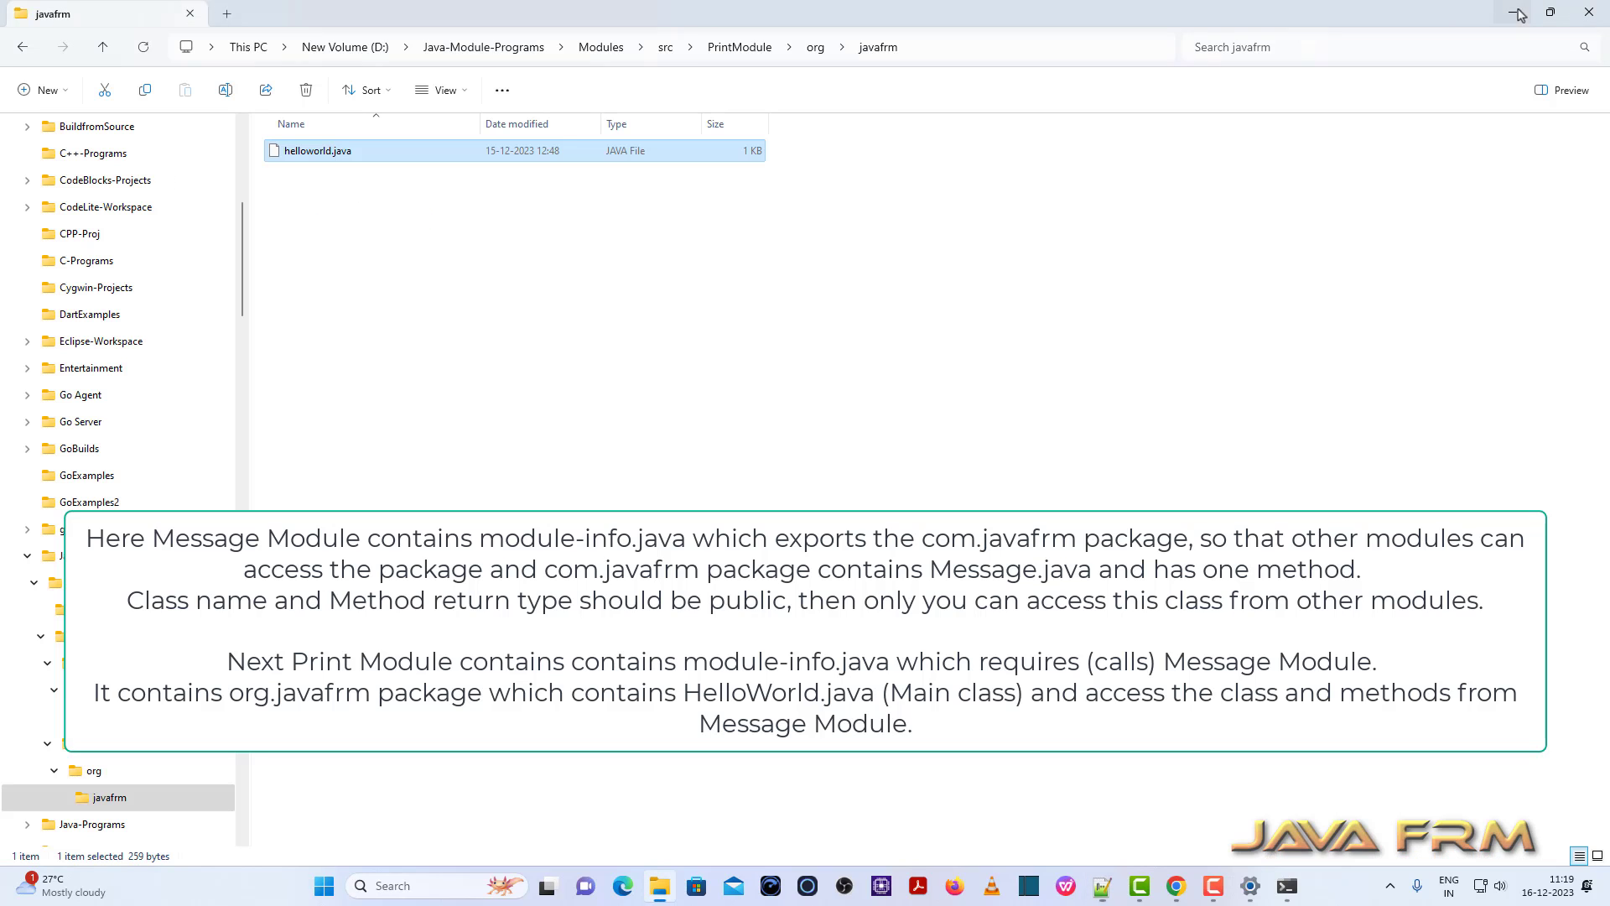
{"action": "left_click", "coordinate": [602, 48]}
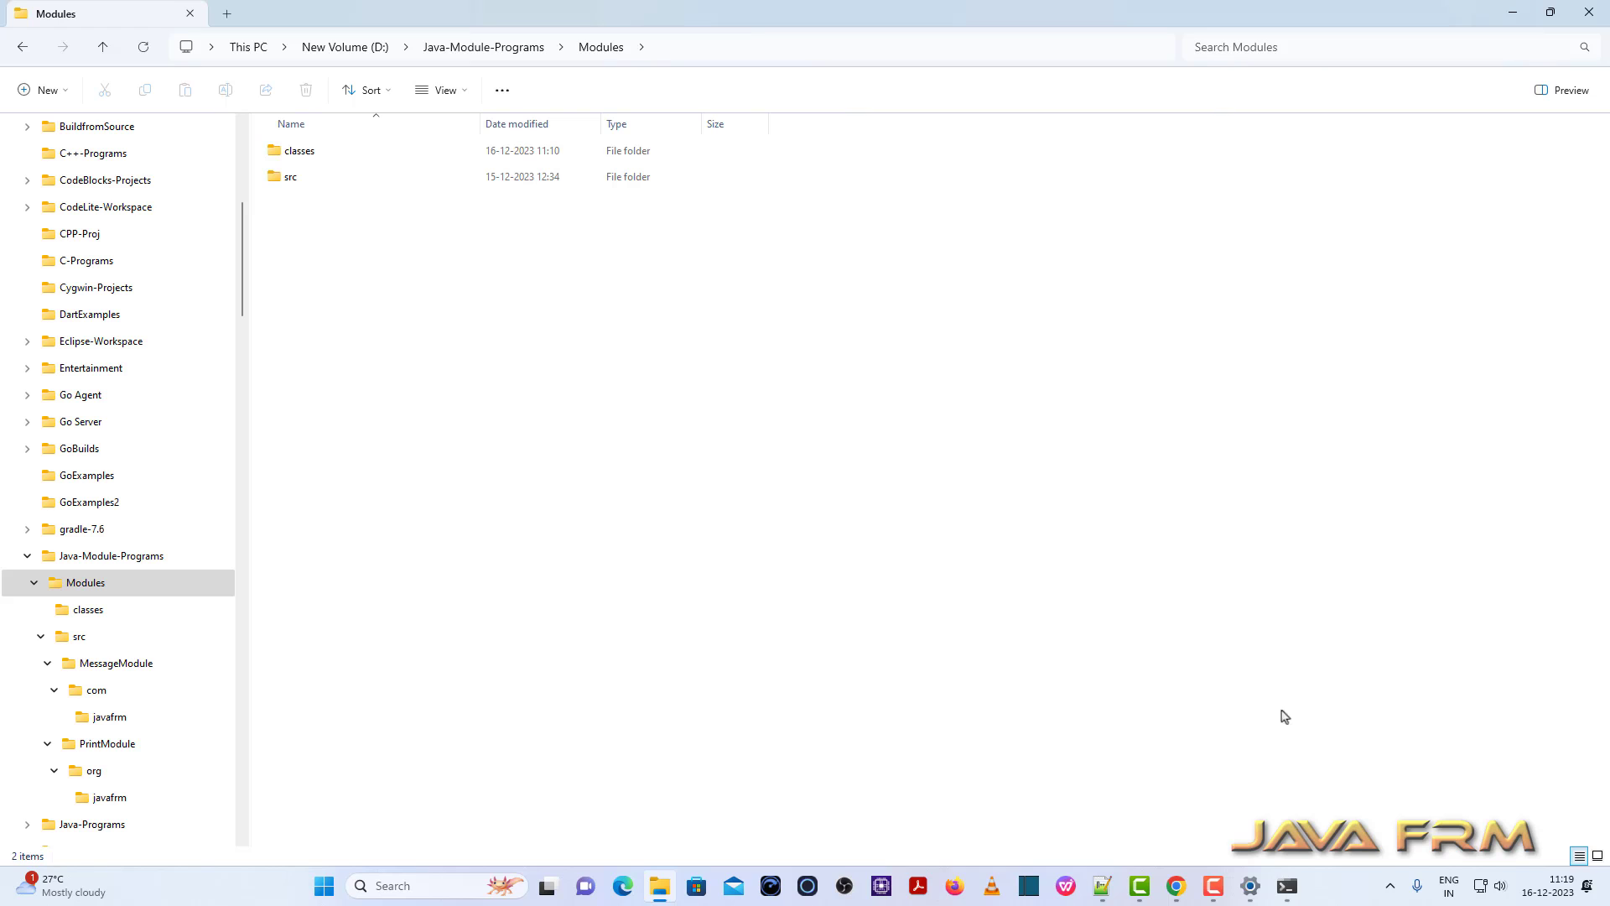
{"action": "left_click", "coordinate": [1102, 896]}
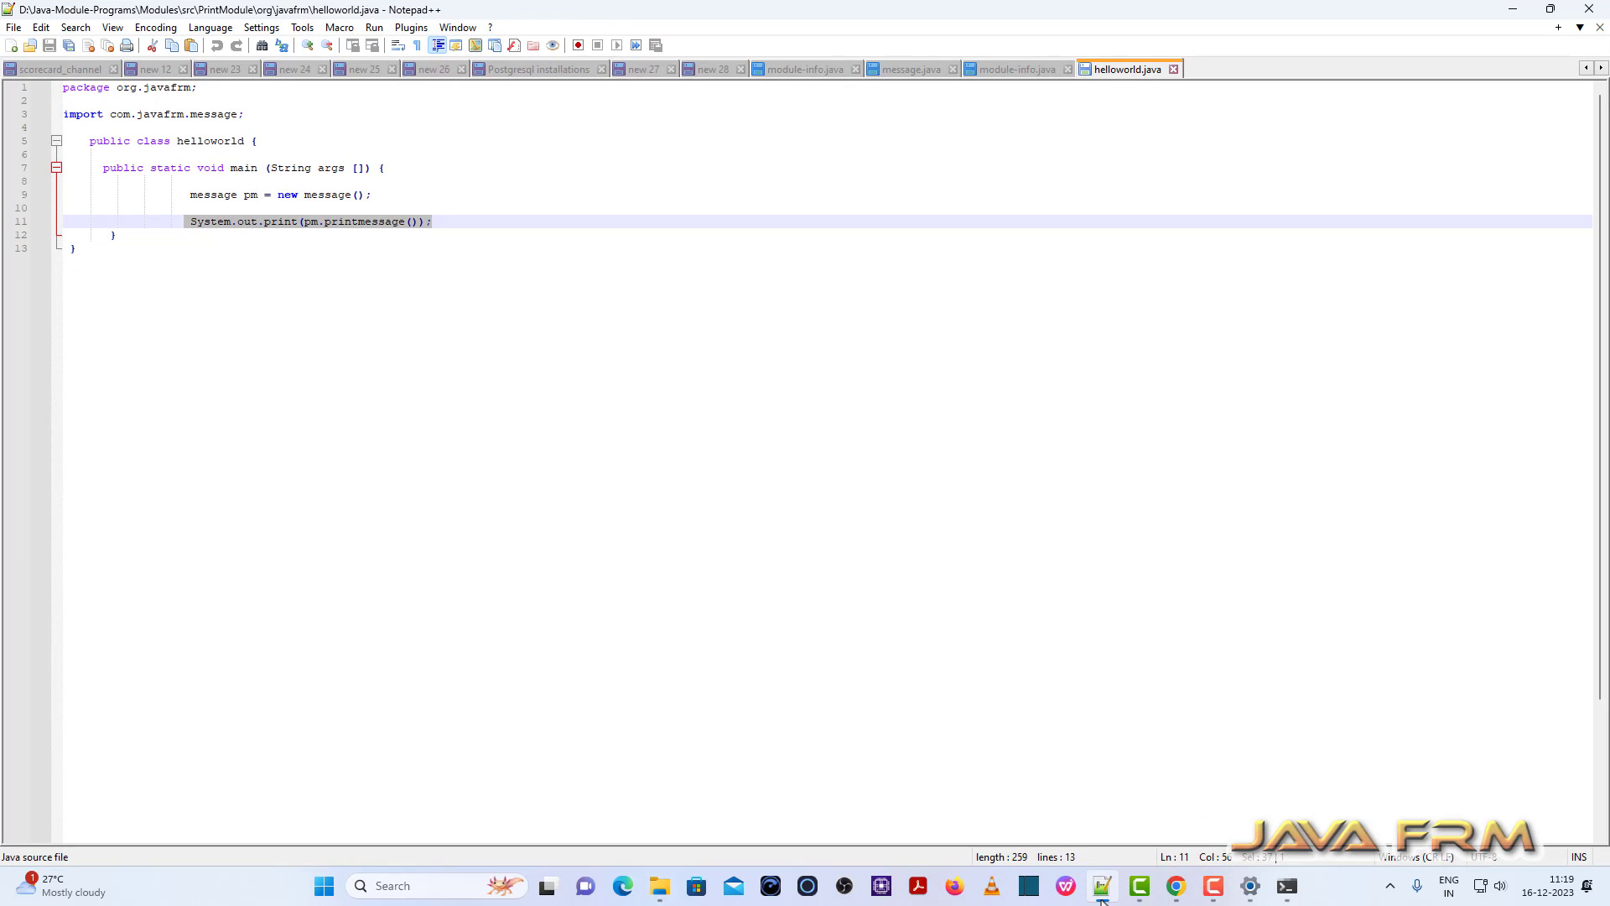
{"action": "left_click", "coordinate": [1102, 891]}
{"action": "left_click", "coordinate": [1102, 891]}
- Paste the javac command compiling MessageModule into Modules\classes with Modules\src as module-source-path
{"action": "key", "text": "alt+Tab"}
{"action": "type", "text": "javac --module MessageModule -d D:\\Java-Module-Programs\\Modules\\classes --module-source-path D:\\Java-Module-Programs\\Modules\\src"}
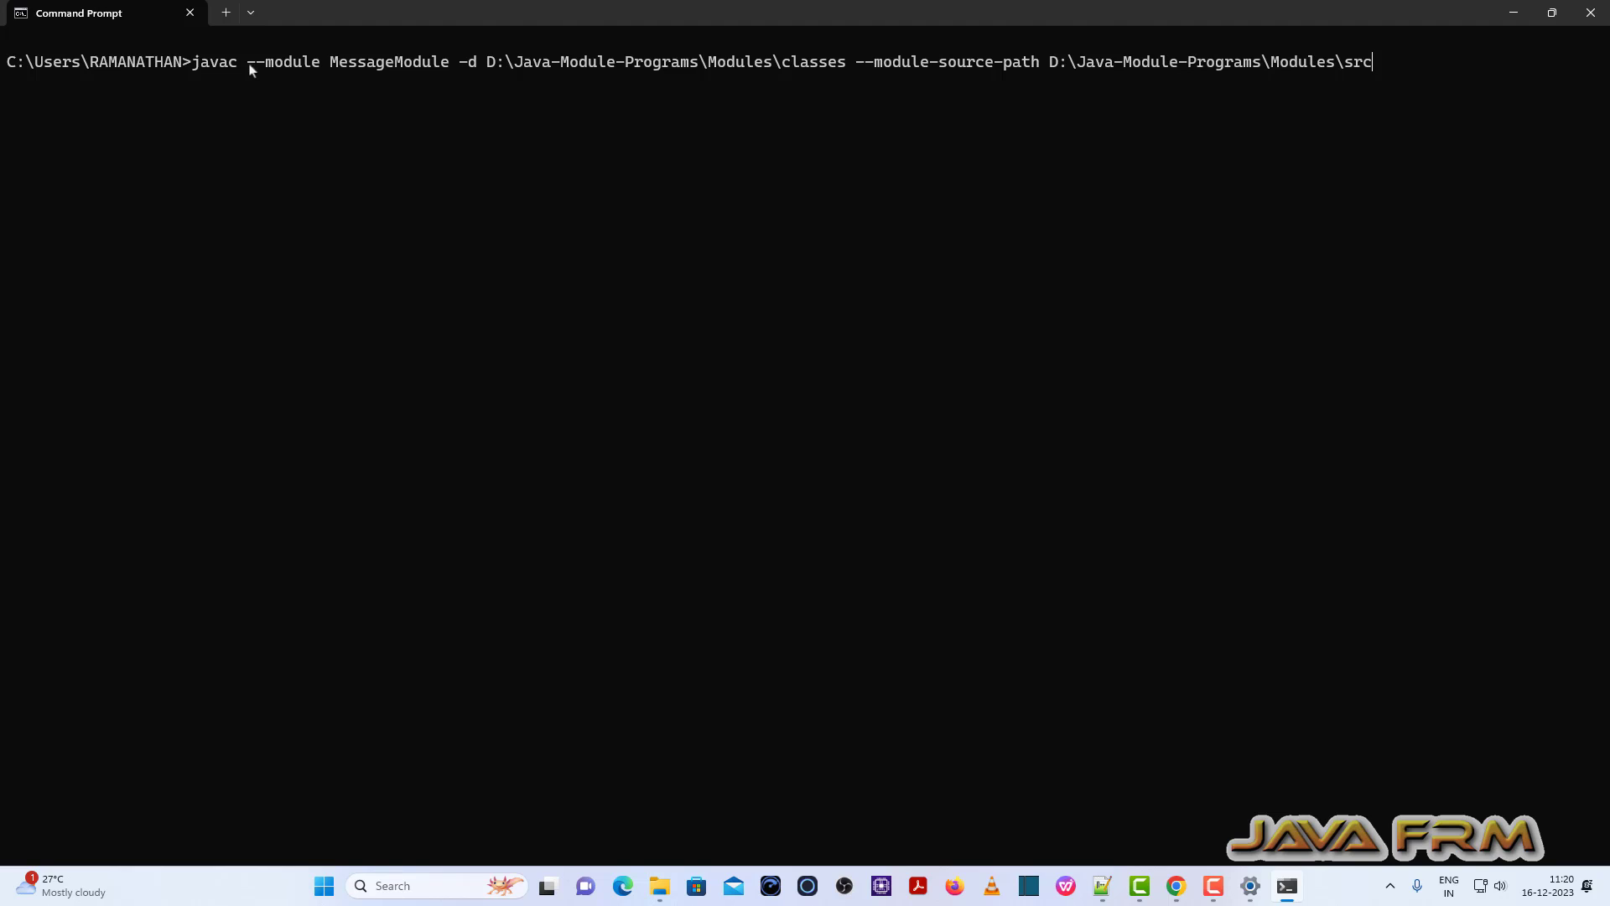
{"action": "left_click_drag", "start_coordinate": [252, 70], "coordinate": [1373, 70]}
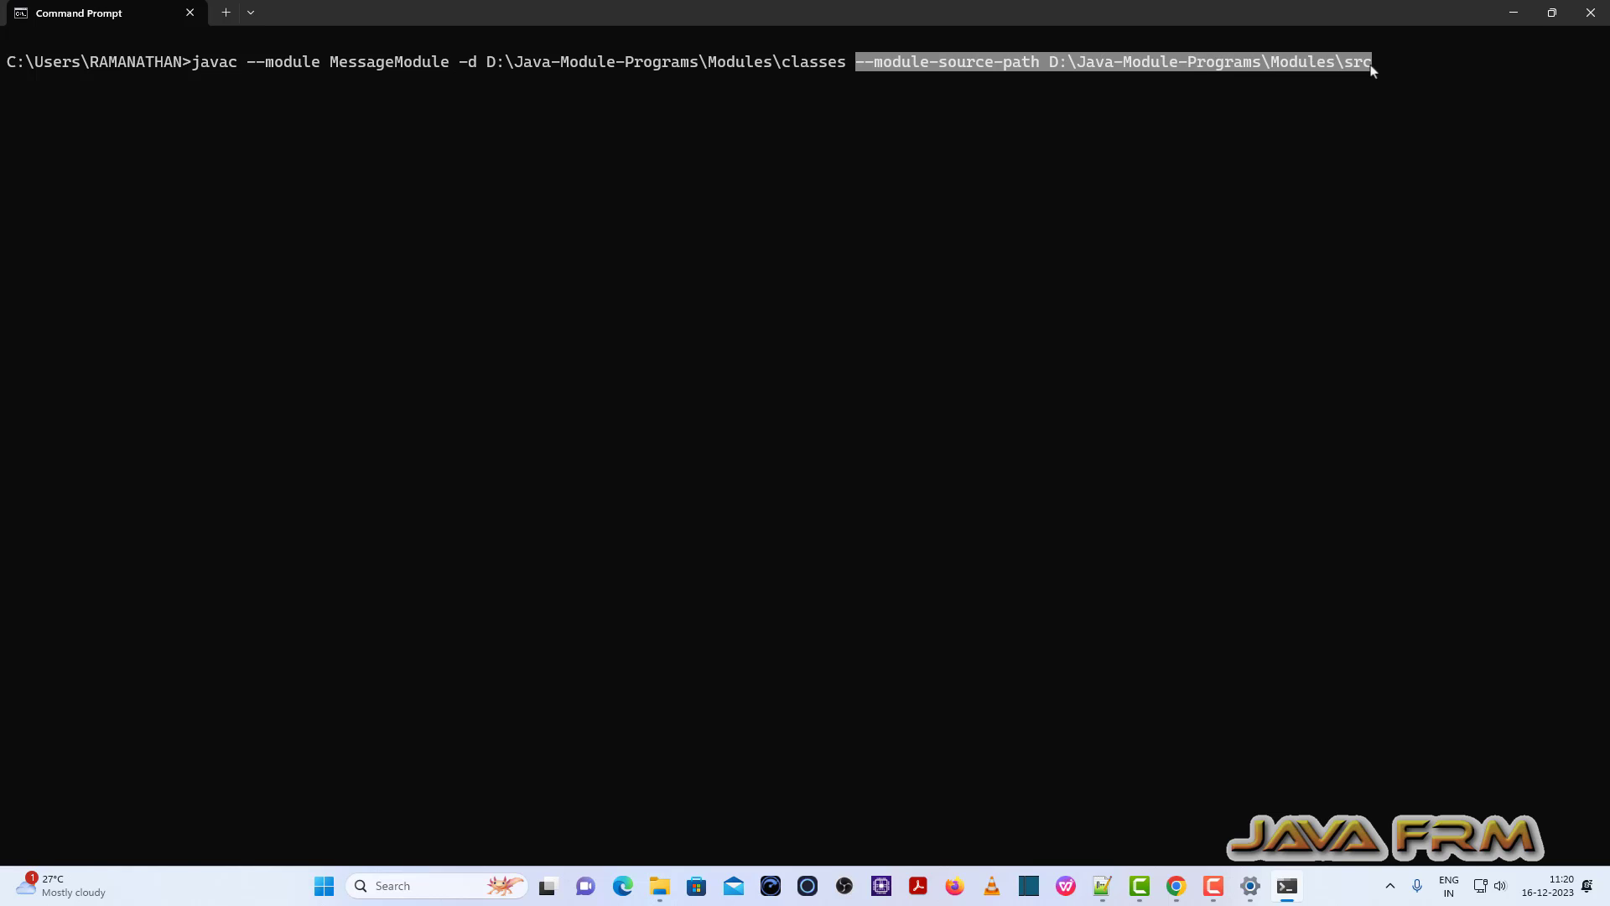
{"action": "left_click", "coordinate": [660, 886]}
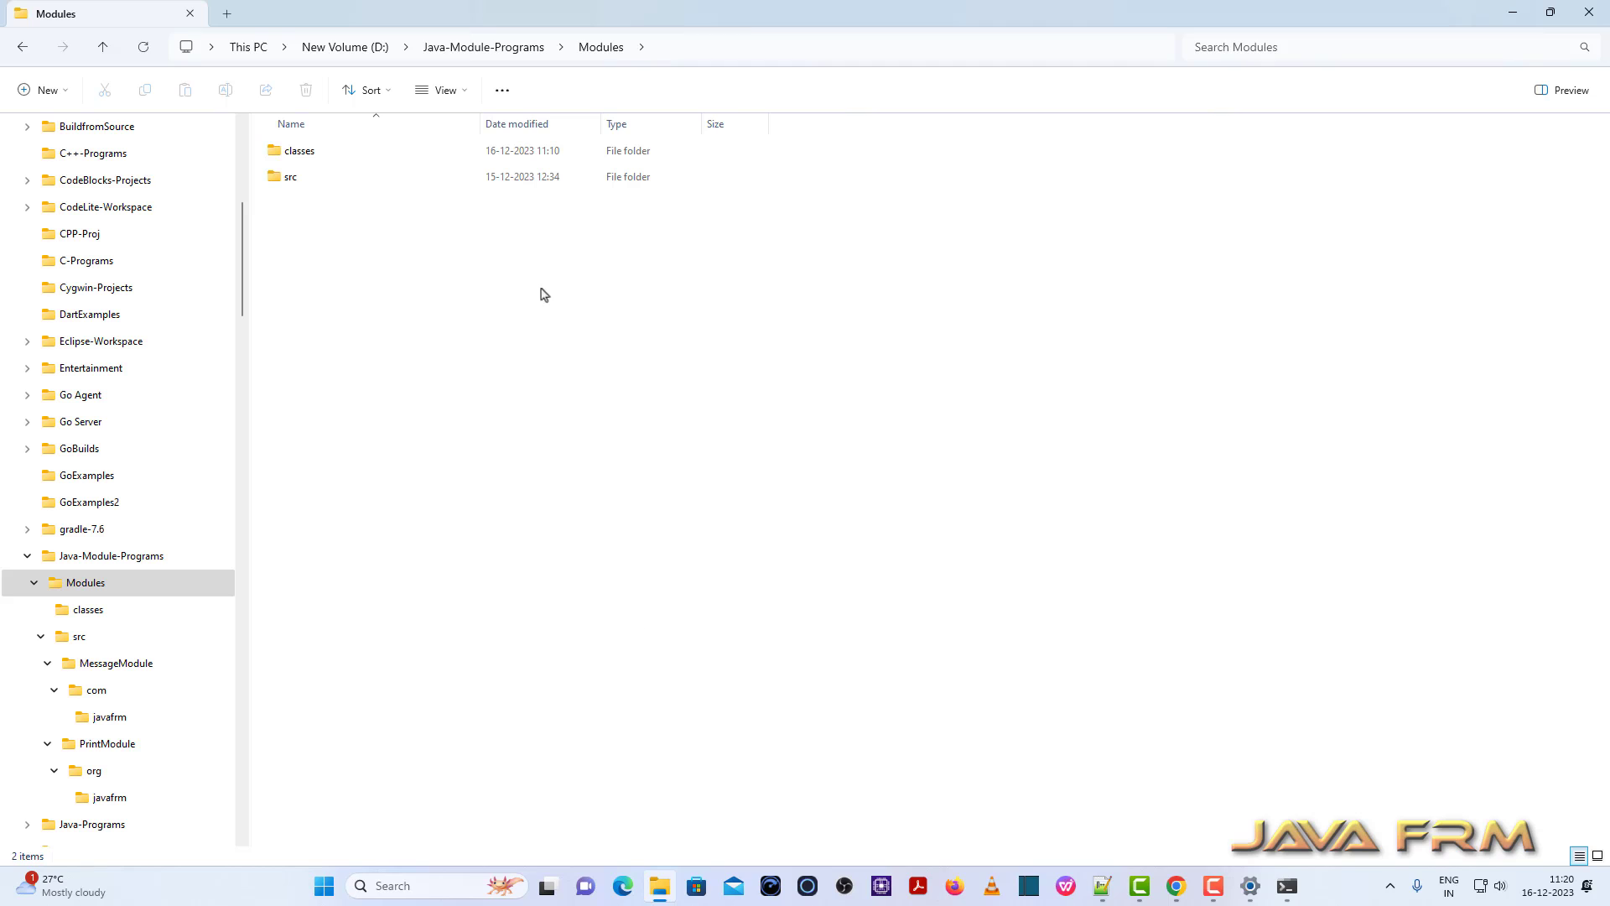
{"action": "double_click", "coordinate": [322, 152]}
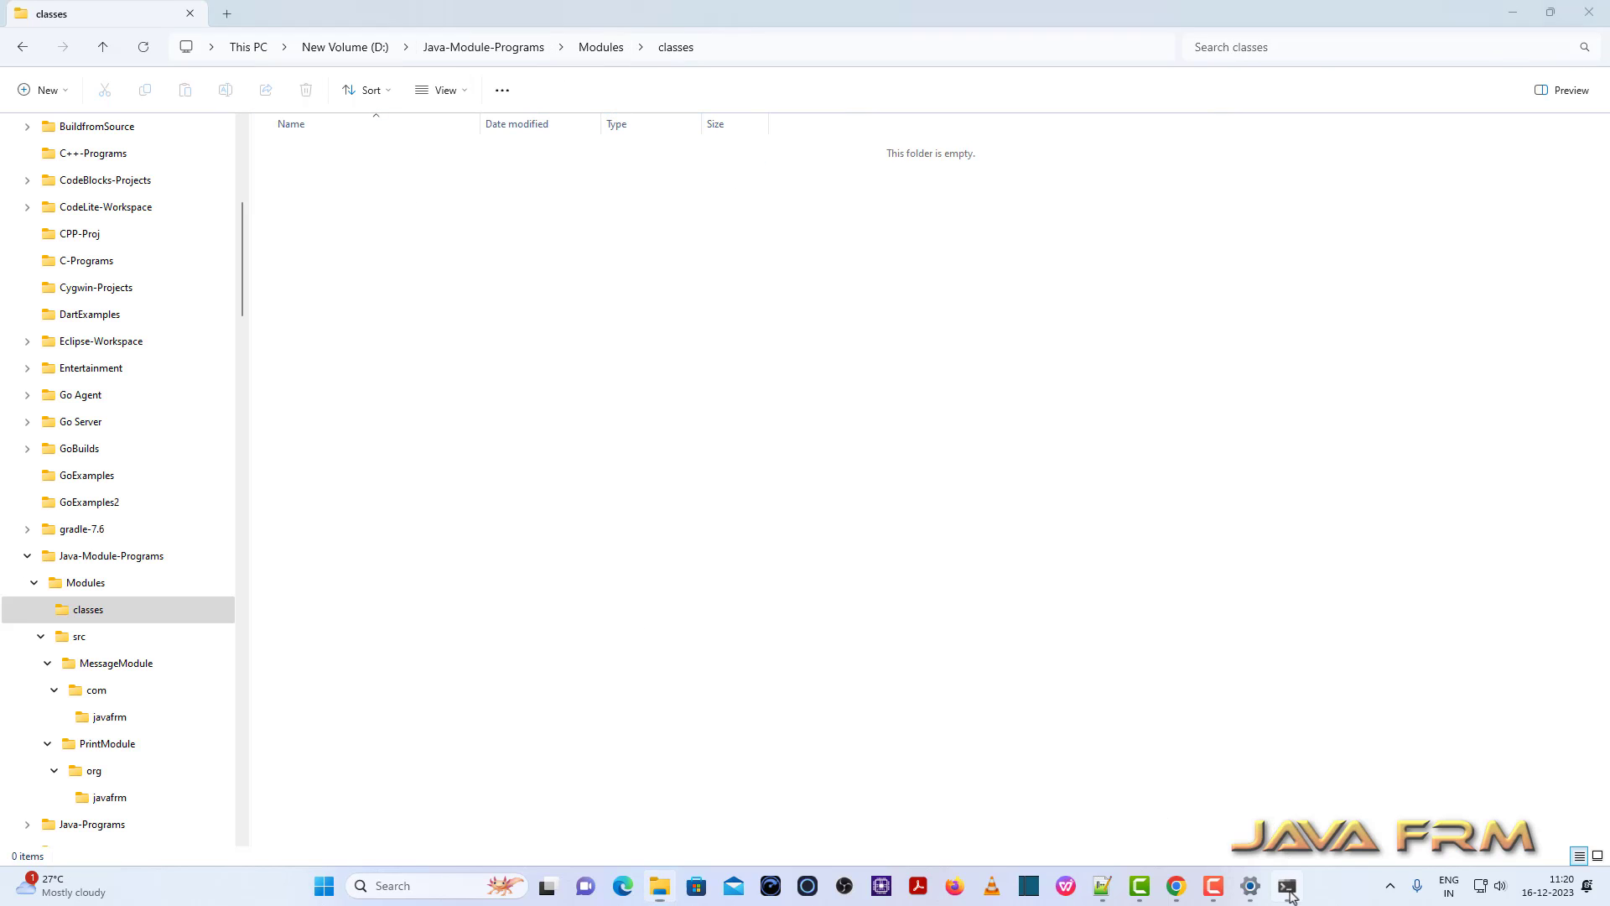
{"action": "left_click", "coordinate": [1287, 886]}
{"action": "left_click", "coordinate": [906, 431]}
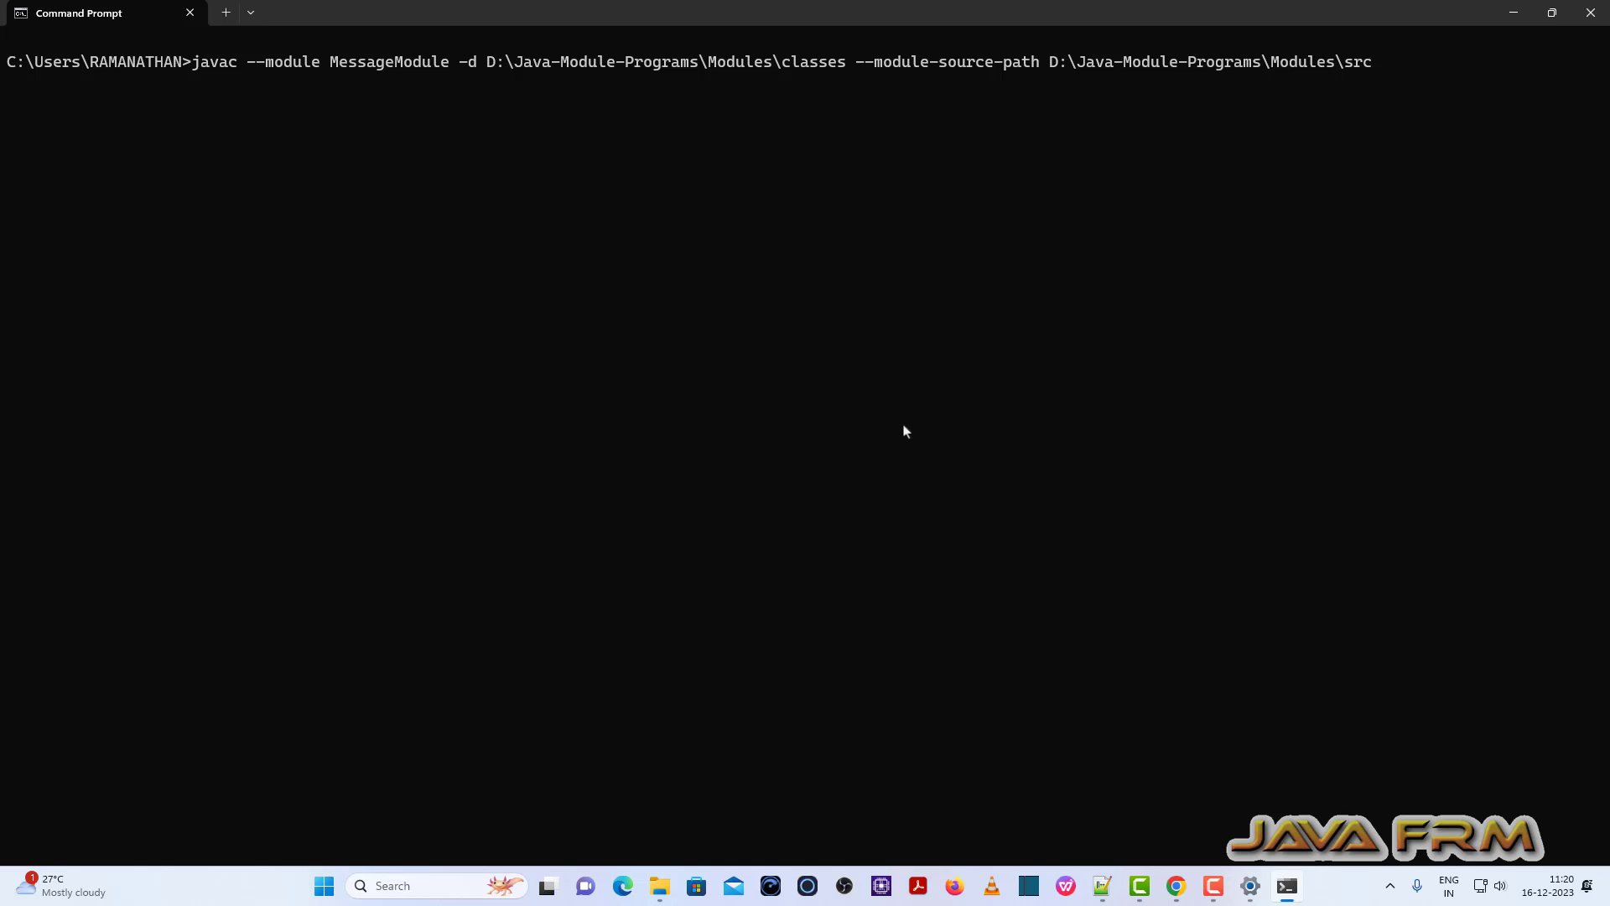
- Run the MessageModule compile and verify message.class exists under classes\MessageModule\com\javafrm
{"action": "key", "text": "Return"}
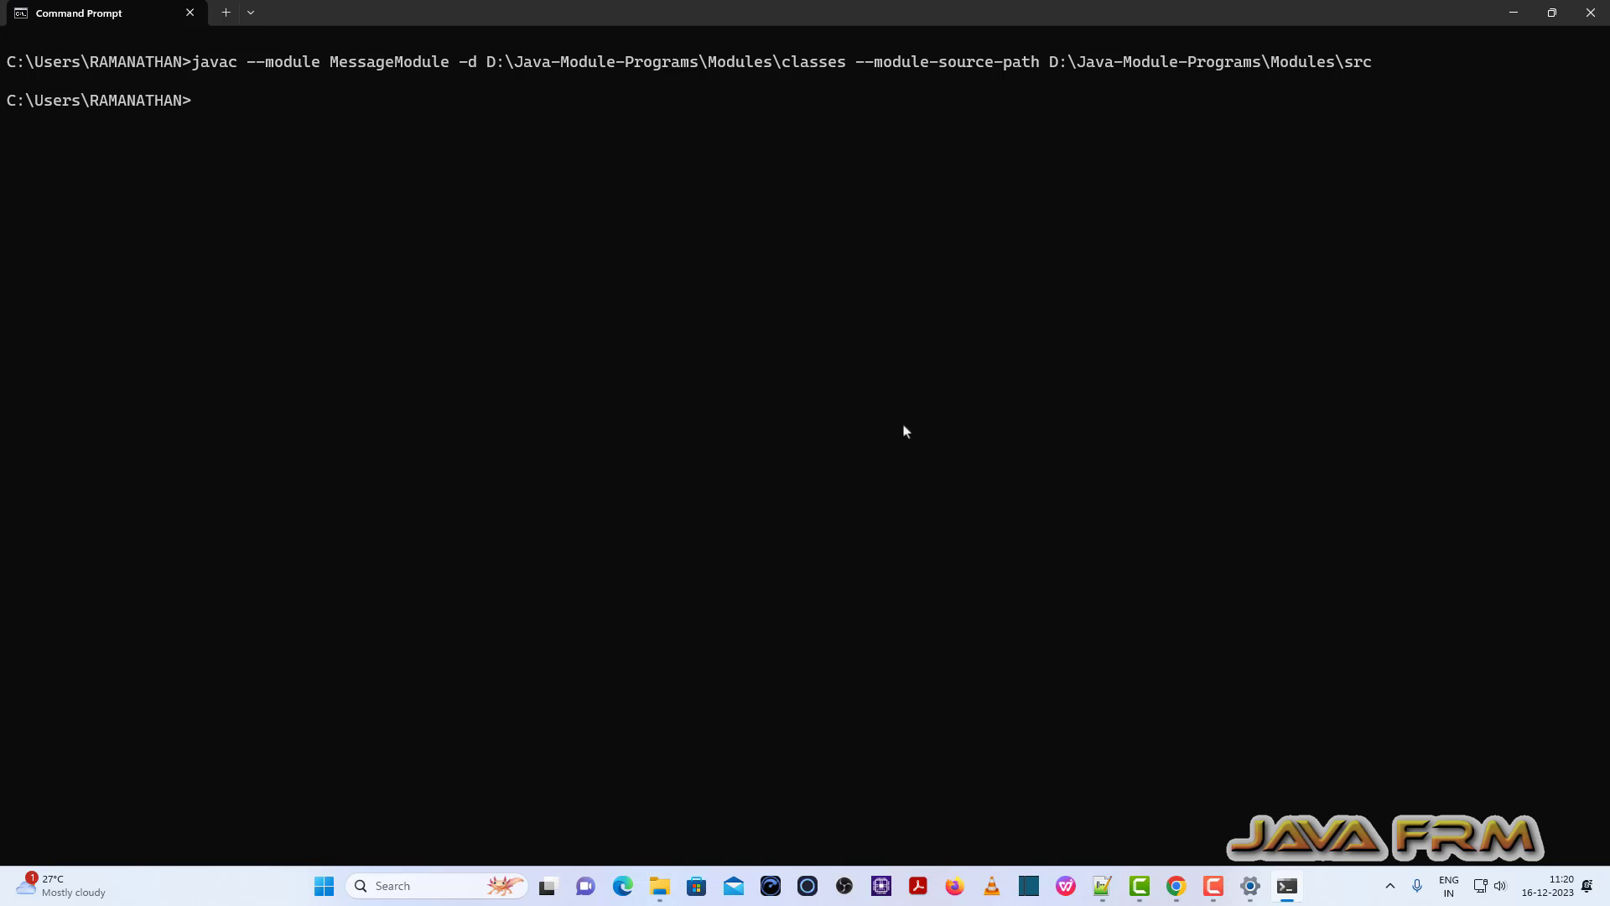
{"action": "left_click", "coordinate": [659, 886]}
{"action": "double_click", "coordinate": [344, 159]}
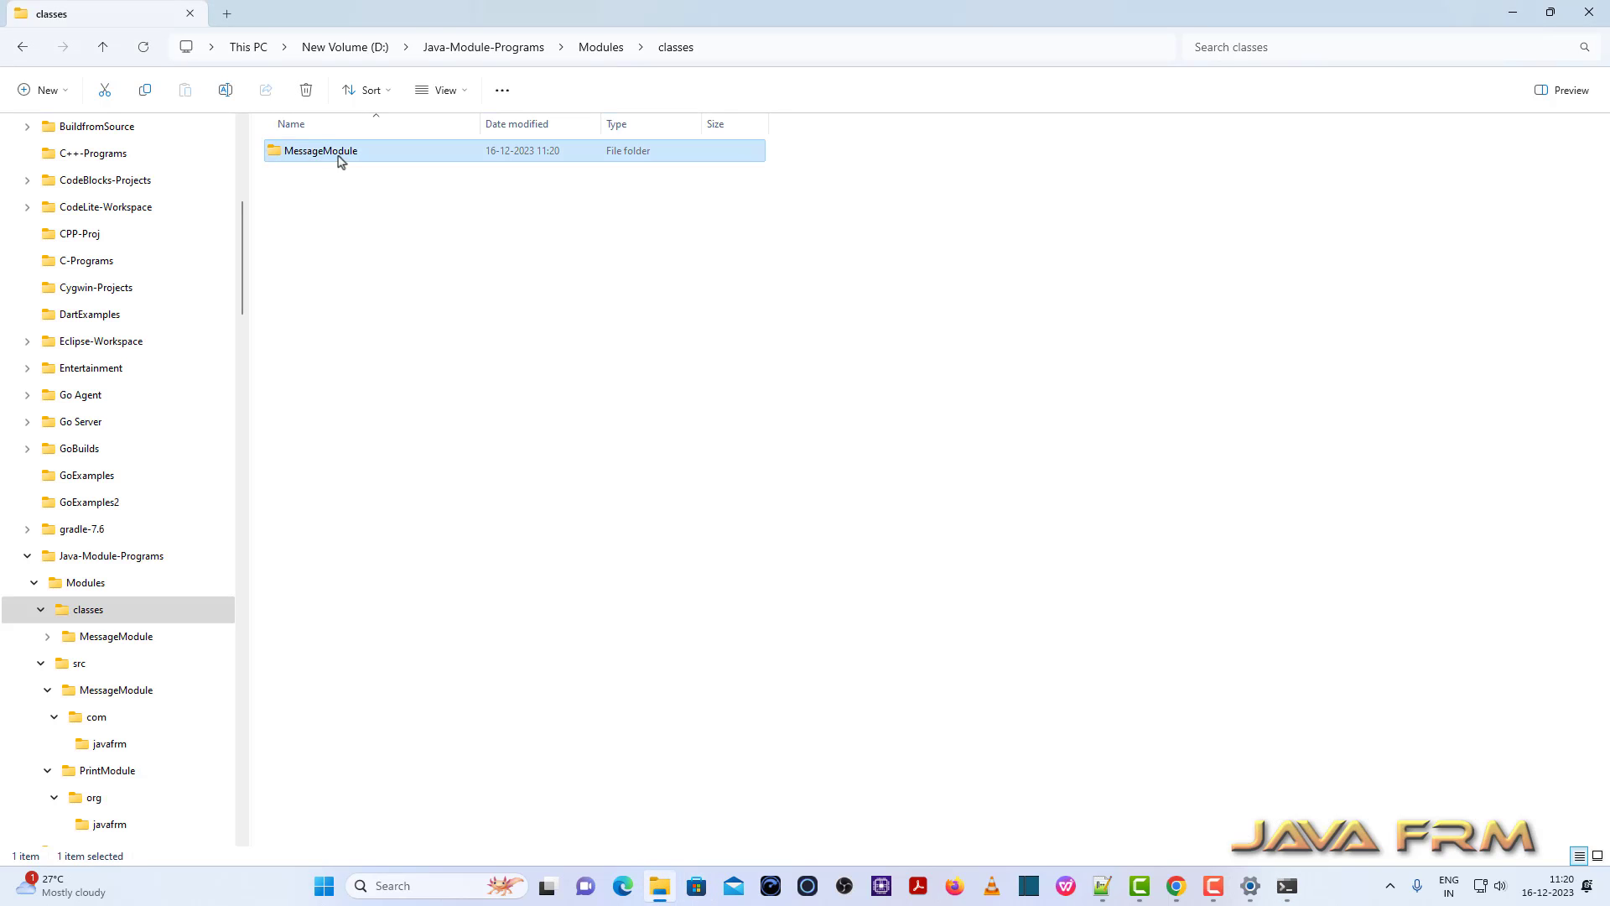
{"action": "left_click", "coordinate": [282, 151]}
{"action": "double_click", "coordinate": [282, 151]}
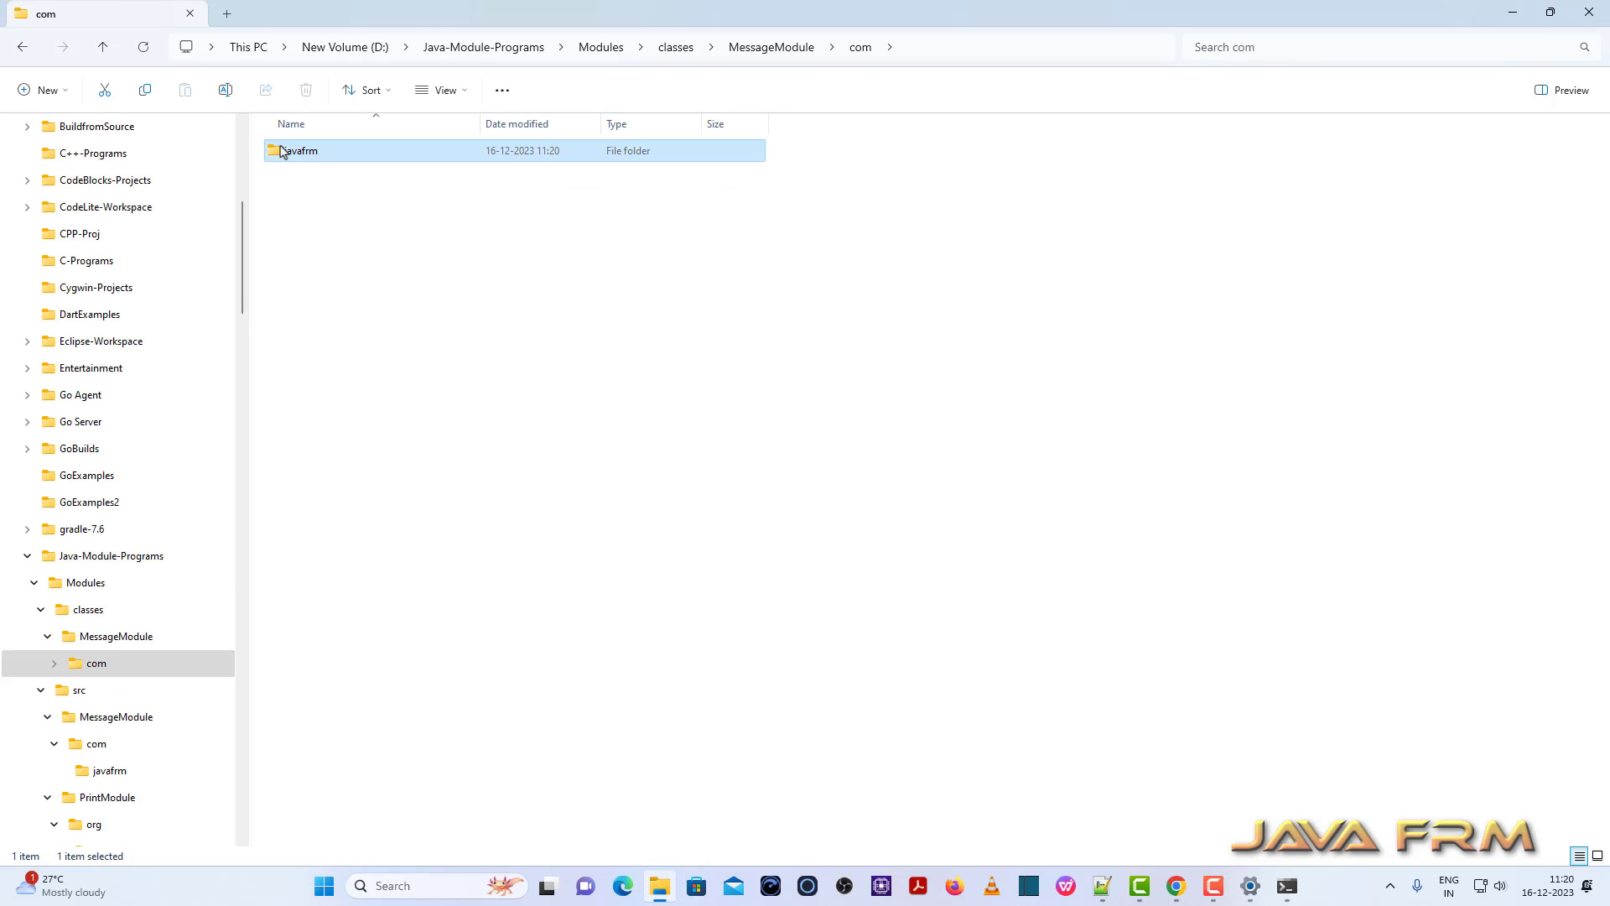
{"action": "double_click", "coordinate": [288, 151]}
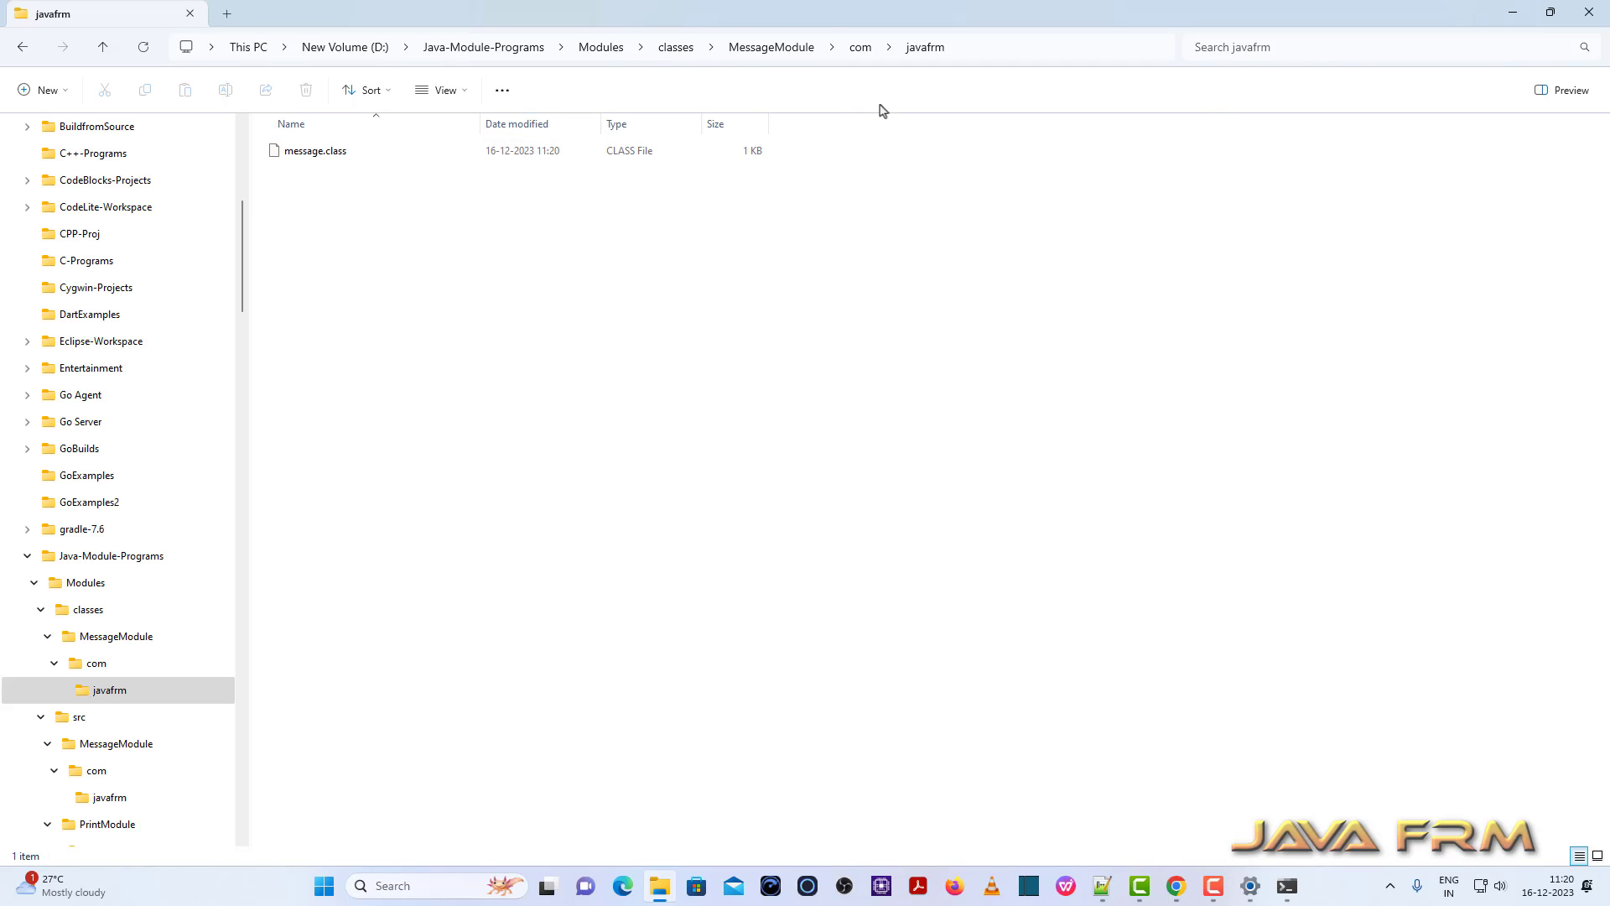
{"action": "left_click", "coordinate": [677, 49]}
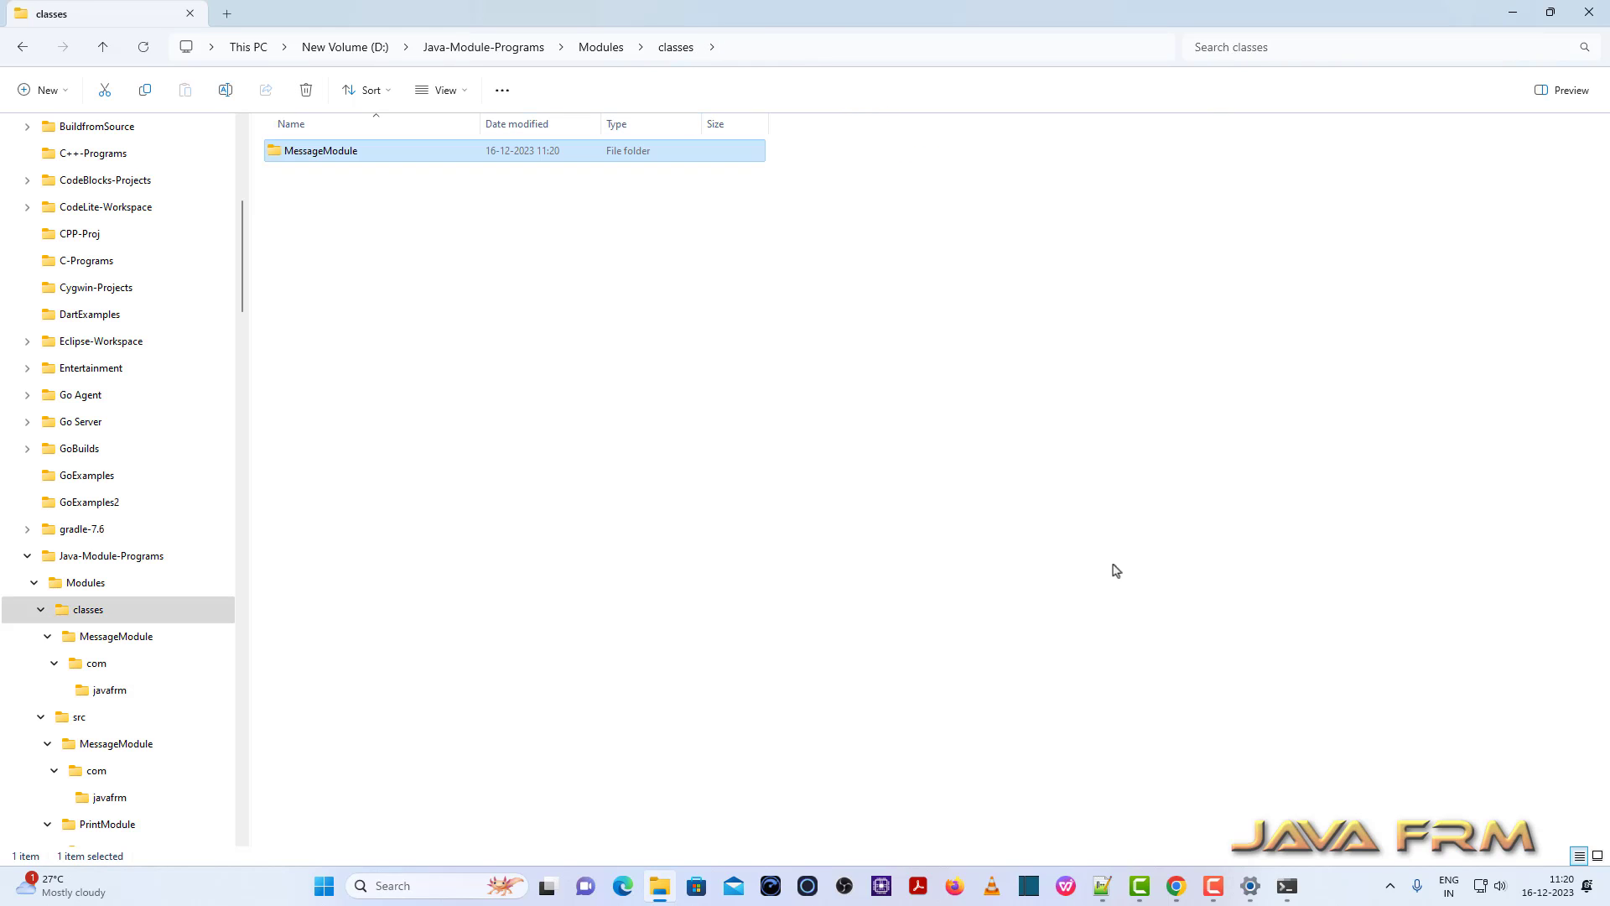
{"action": "left_click", "coordinate": [1290, 887]}
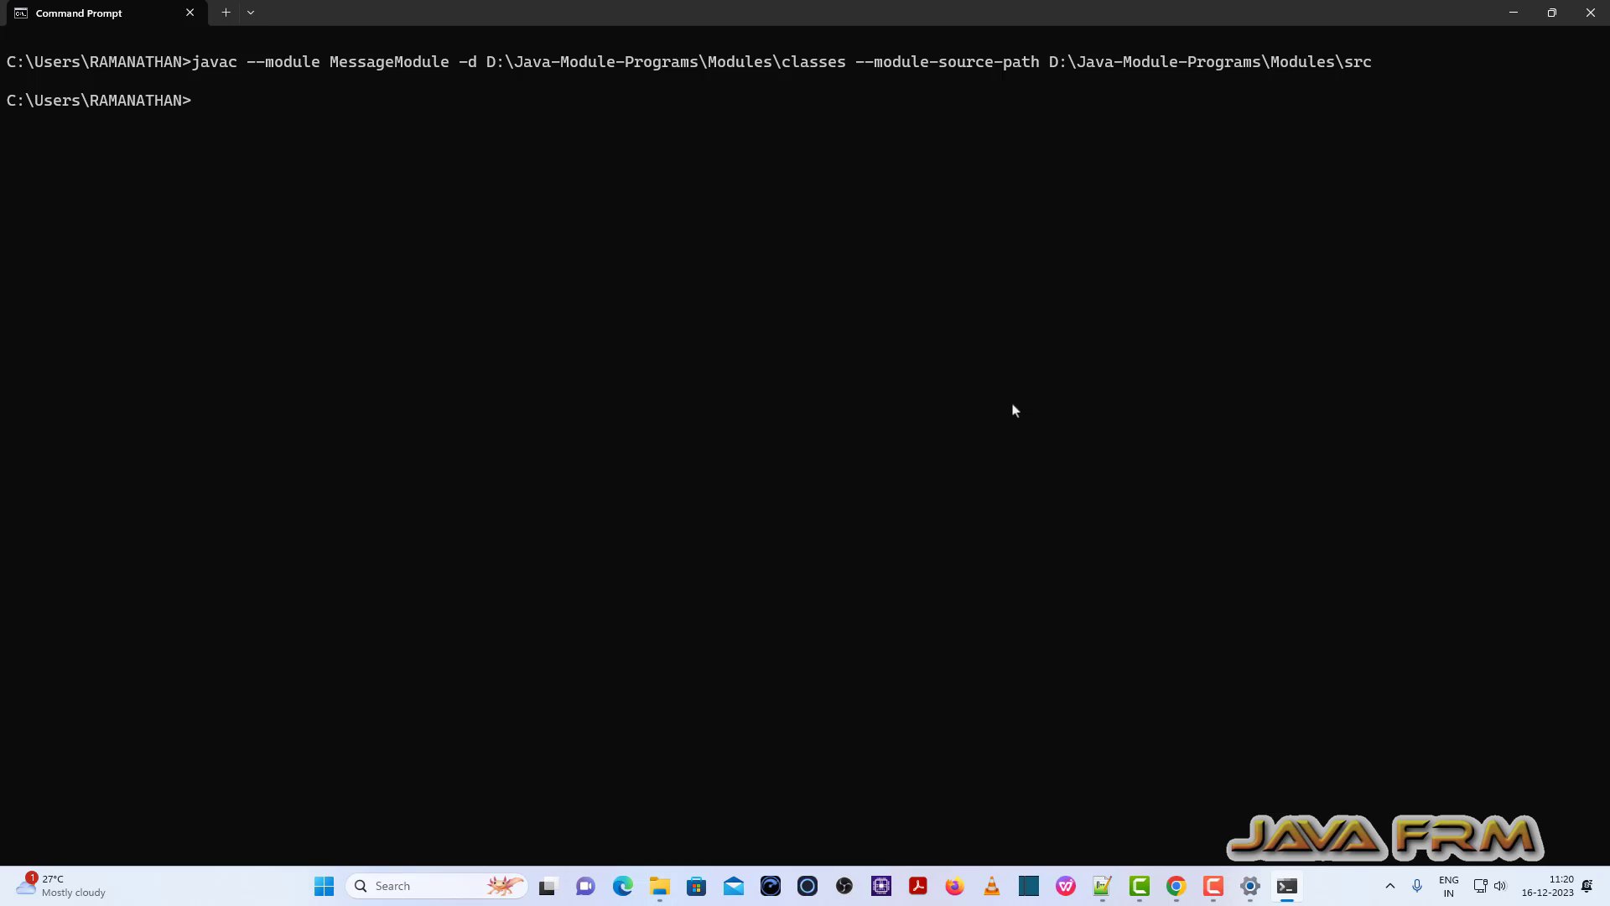
- Recall the javac command, change the module from MessageModule to PrintModule, and run it
{"action": "key", "text": "Up"}
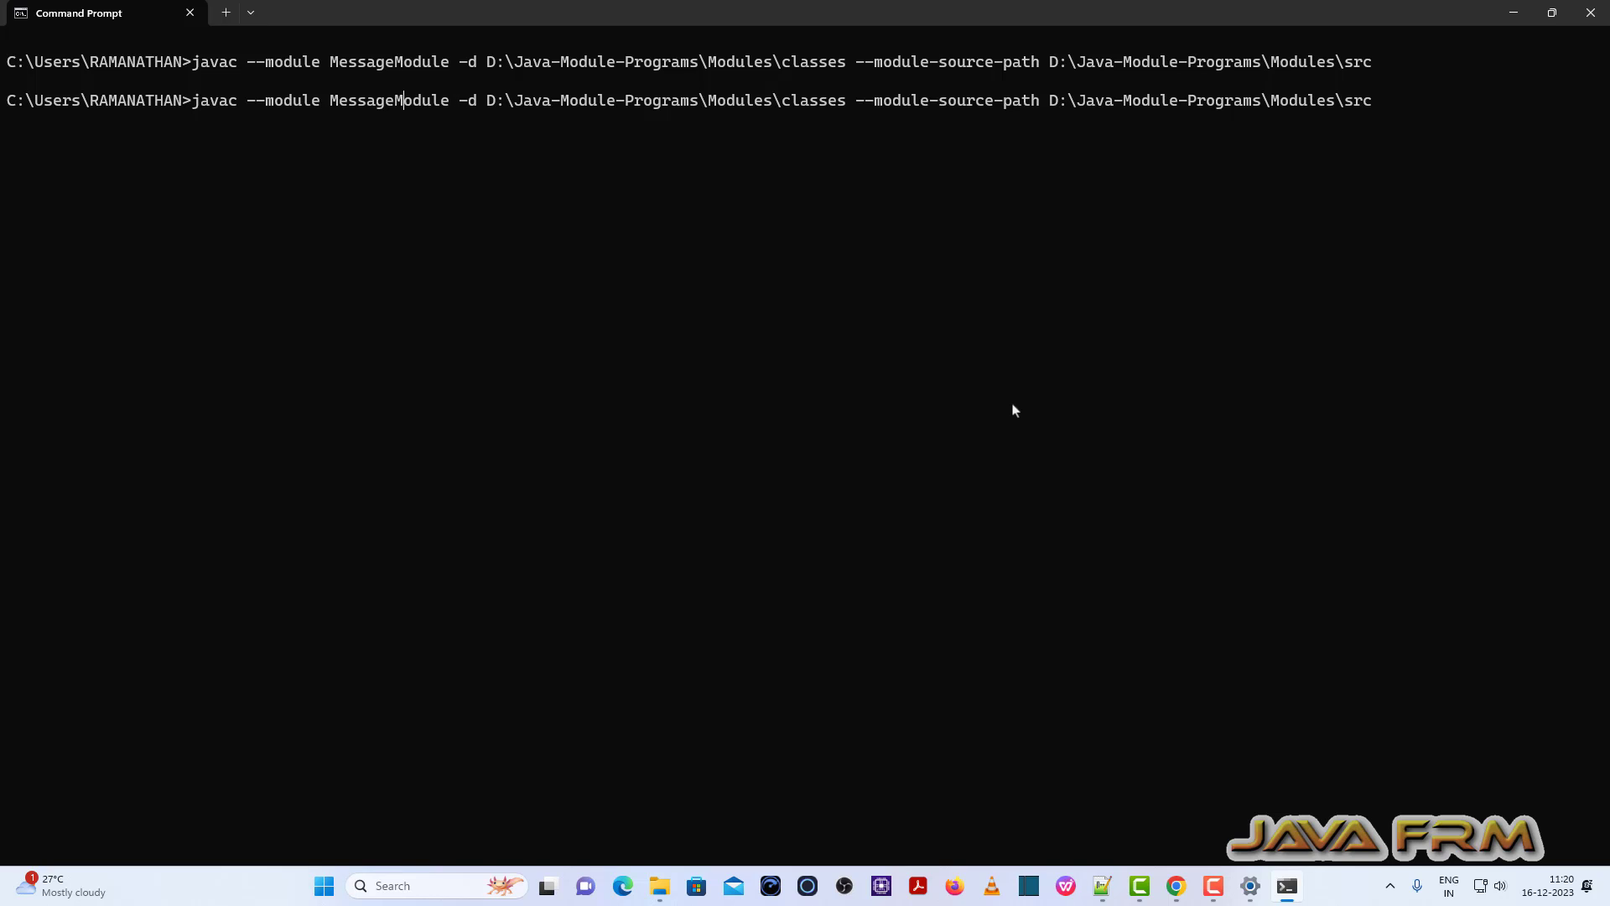
{"action": "key", "text": "BackSpace"}
{"action": "key", "text": "BackSpace"}
{"action": "key", "text": "BackSpace"}
{"action": "key", "text": "BackSpace"}
{"action": "key", "text": "BackSpace"}
{"action": "key", "text": "BackSpace"}
{"action": "key", "text": "BackSpace"}
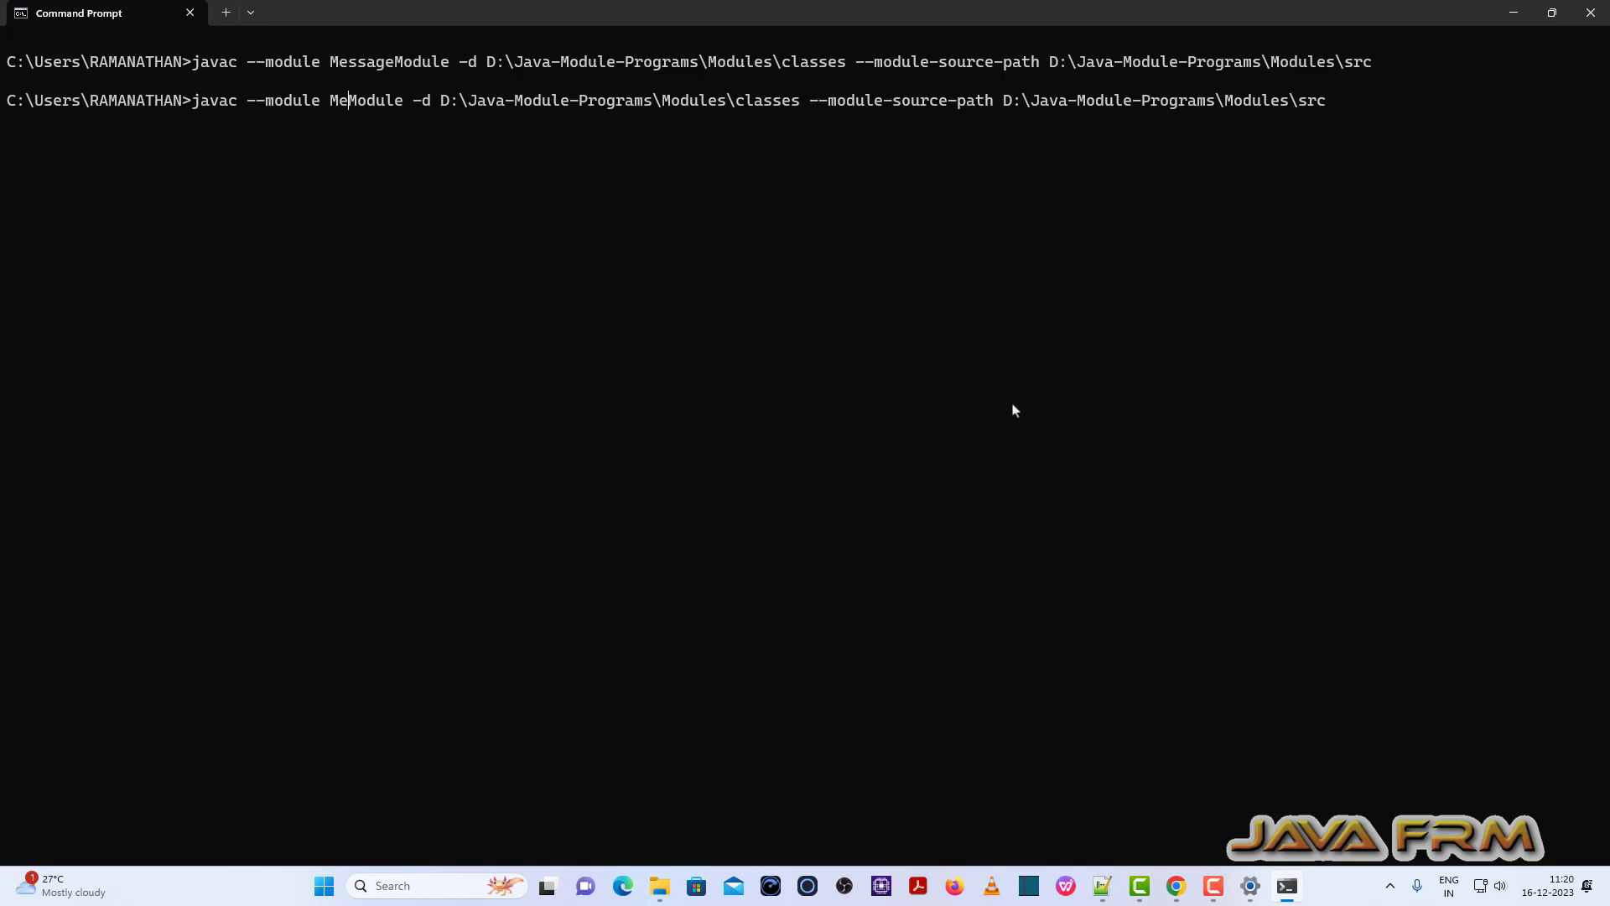
{"action": "type", "text": "Print"}
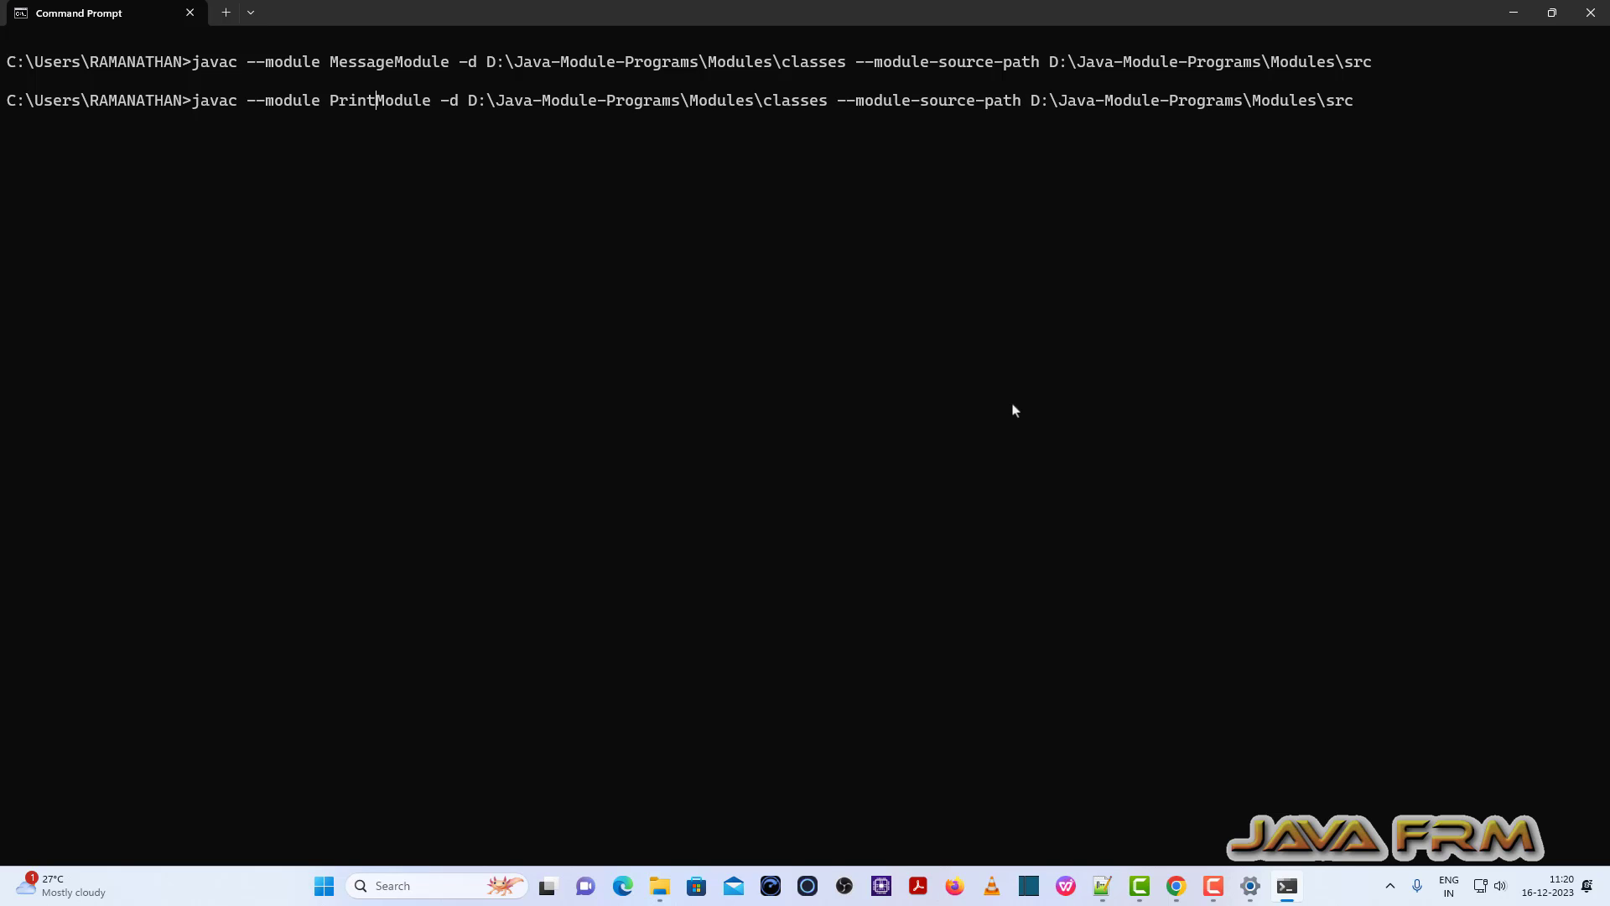
{"action": "key", "text": "Return"}
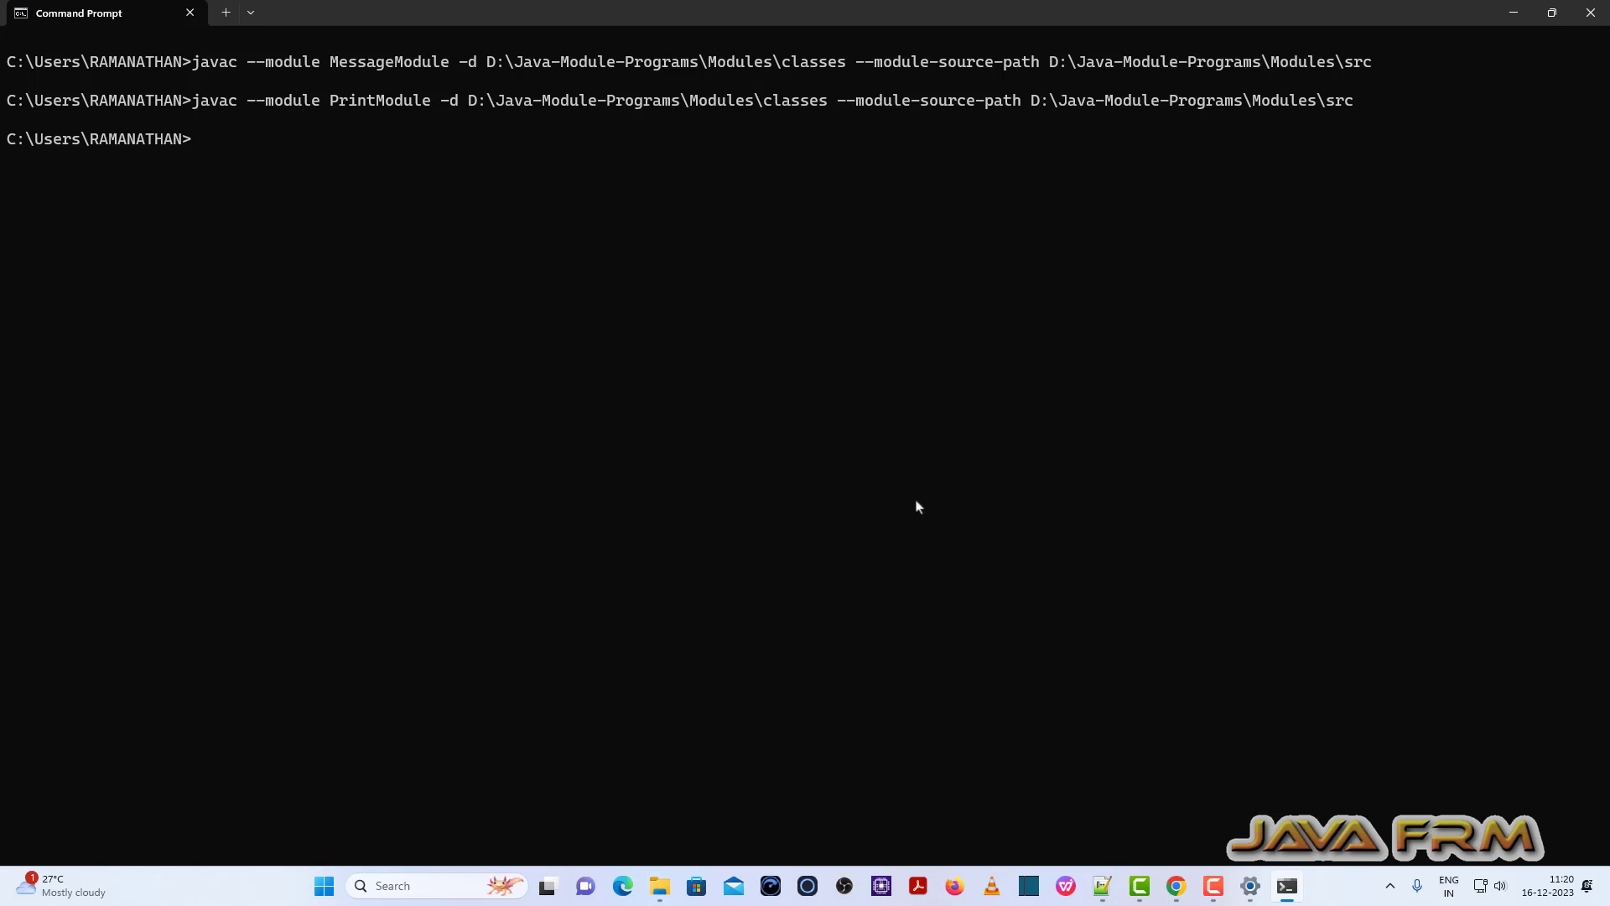
- Verify helloworld.class exists under classes\PrintModule\org\javafrm, ending on the classes folder
{"action": "left_click", "coordinate": [659, 886]}
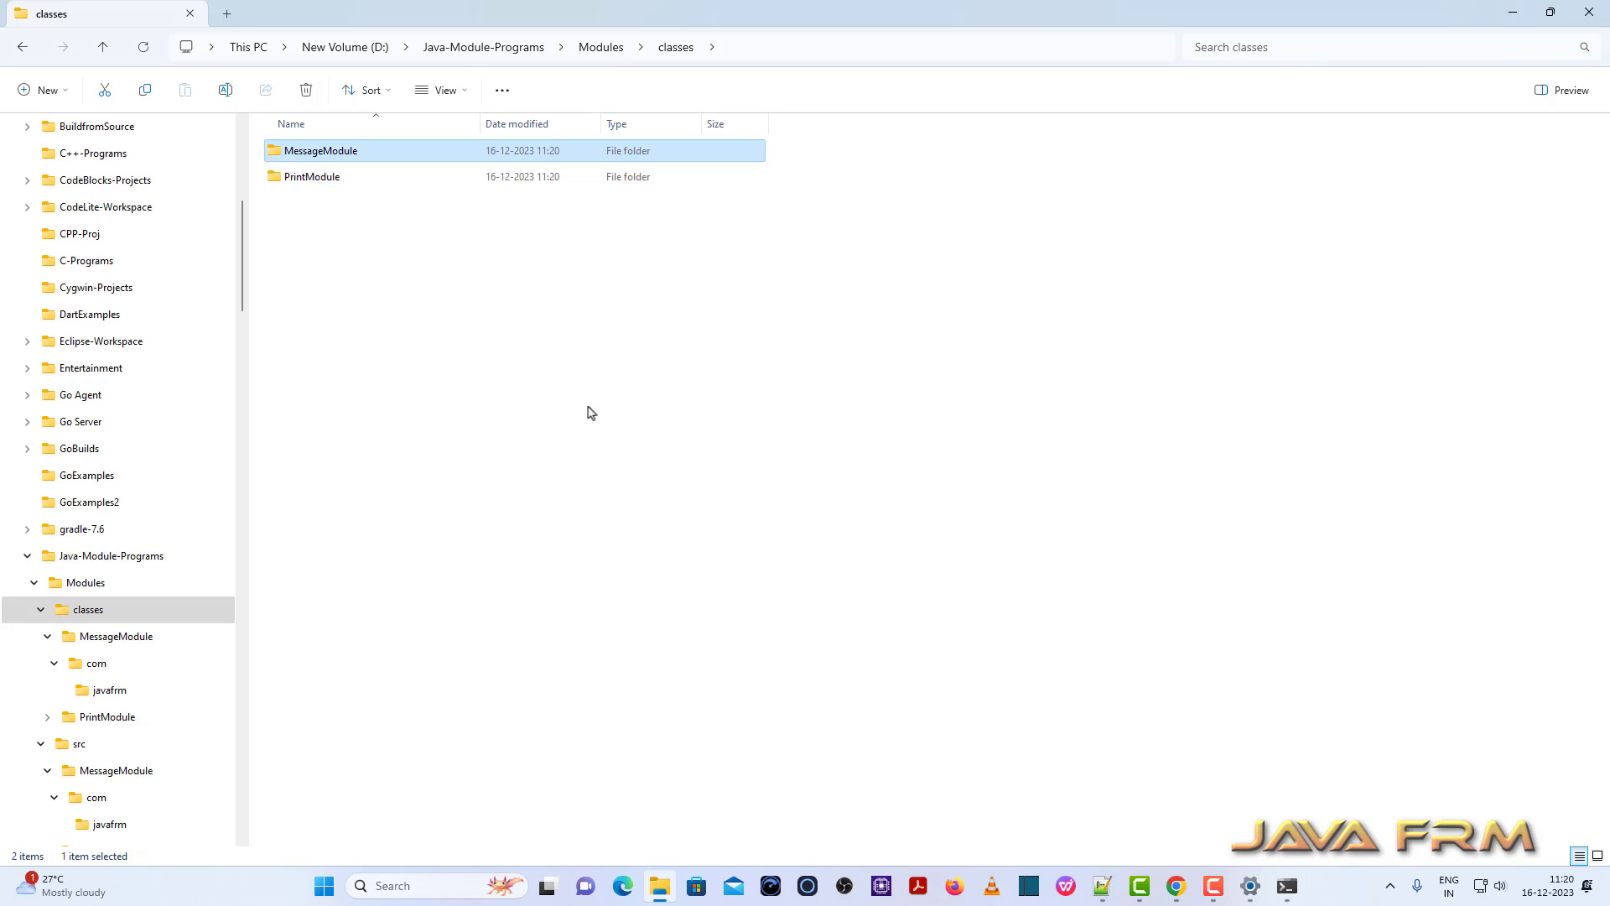
{"action": "double_click", "coordinate": [309, 177]}
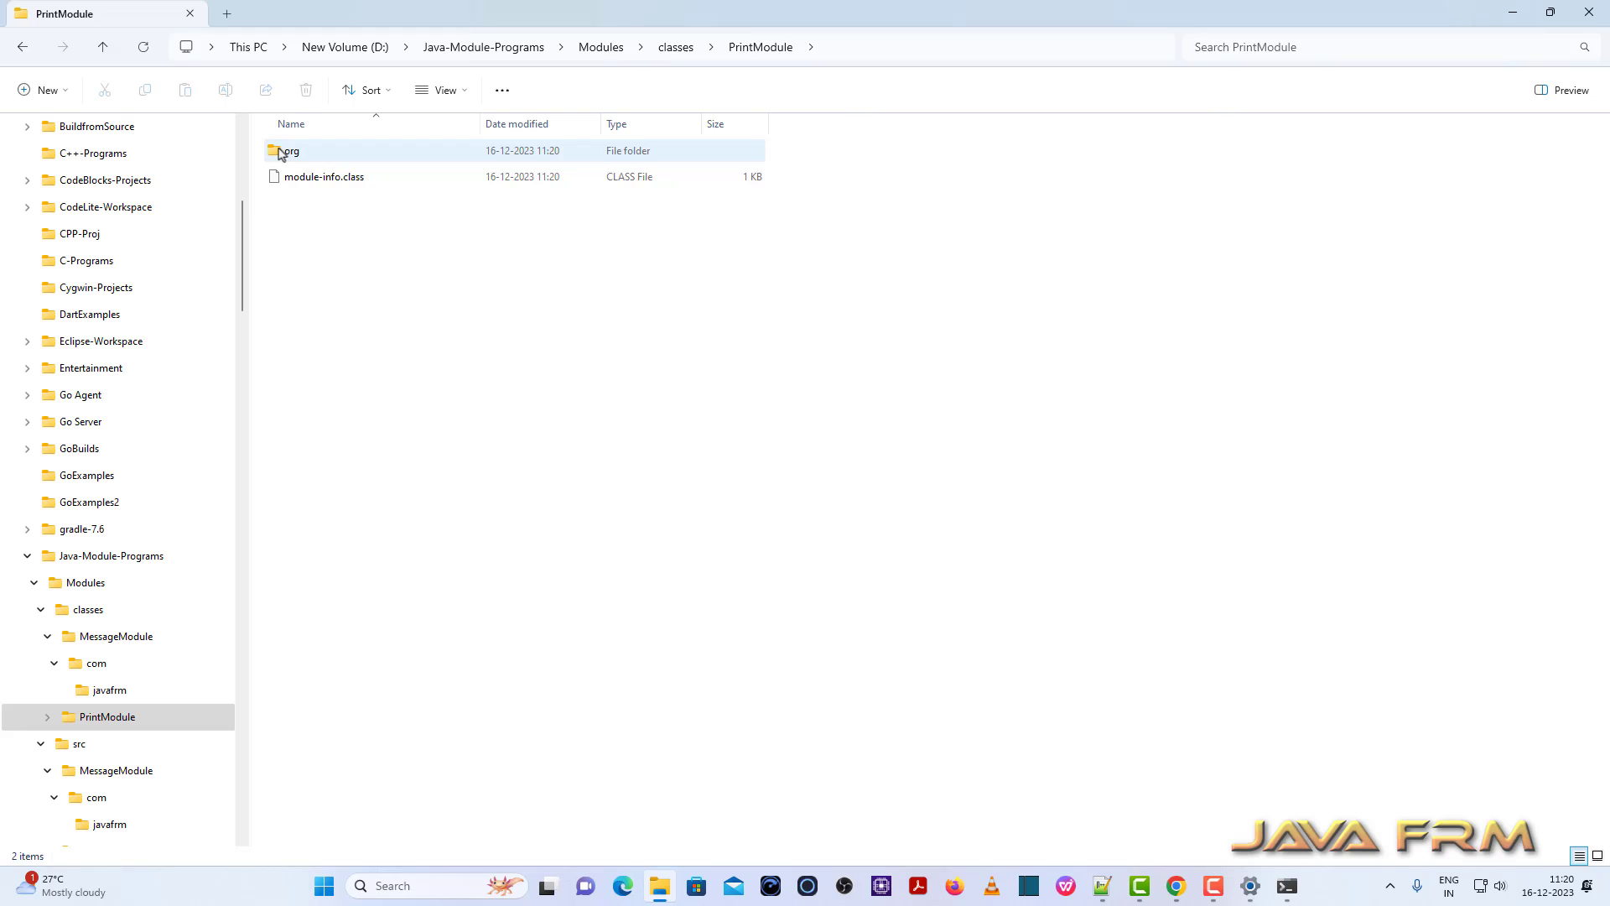
{"action": "double_click", "coordinate": [280, 151]}
{"action": "double_click", "coordinate": [285, 151]}
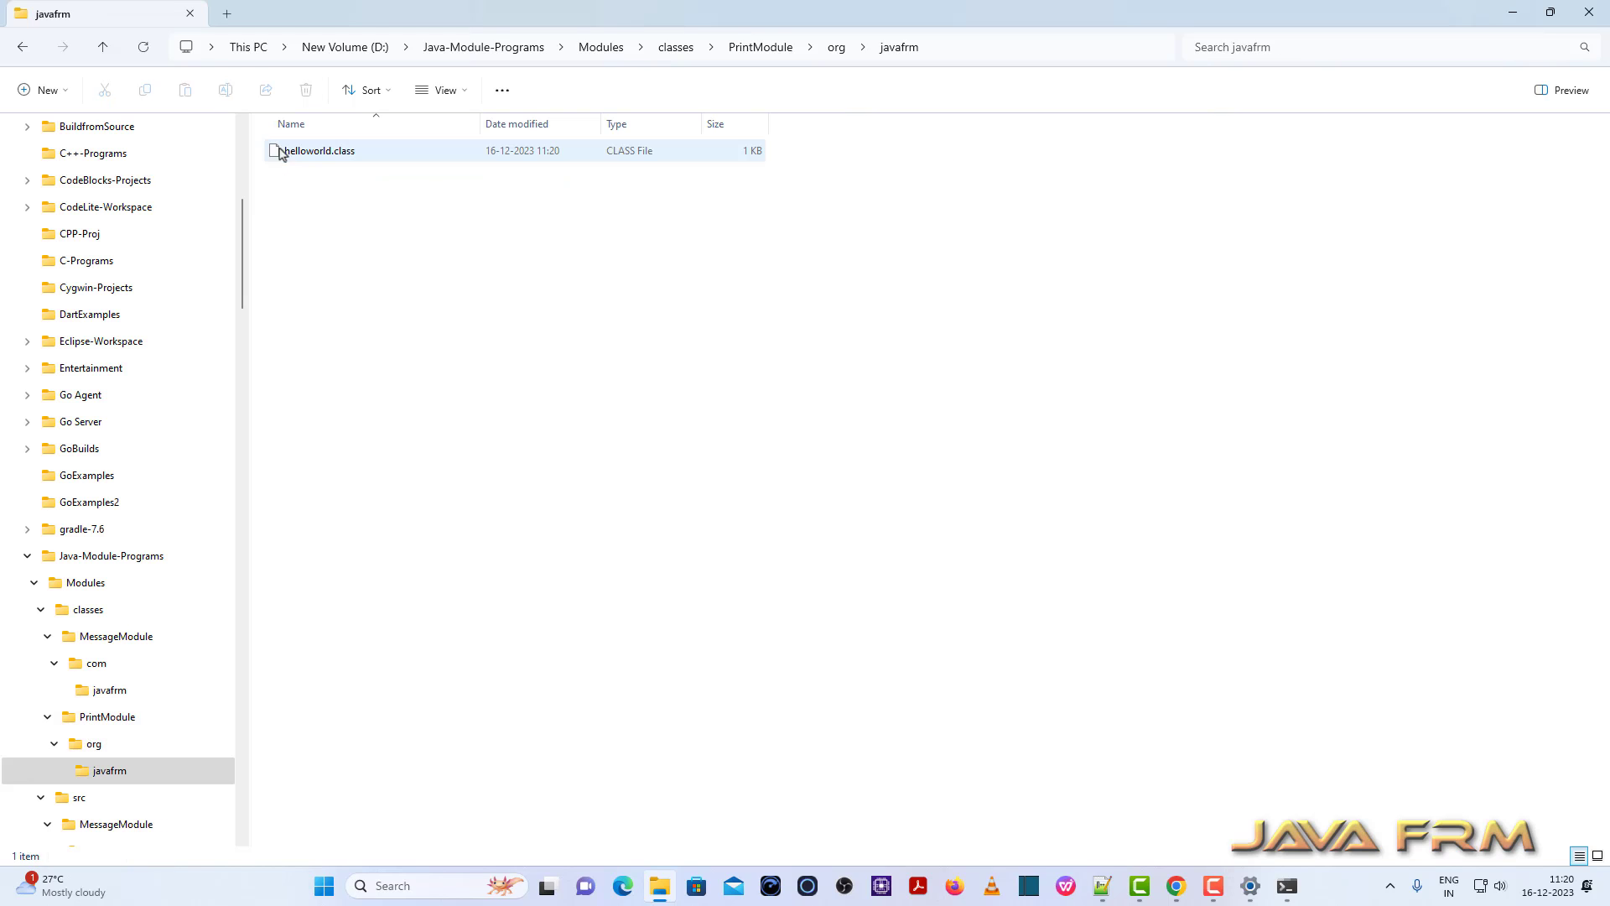
{"action": "left_click", "coordinate": [689, 48]}
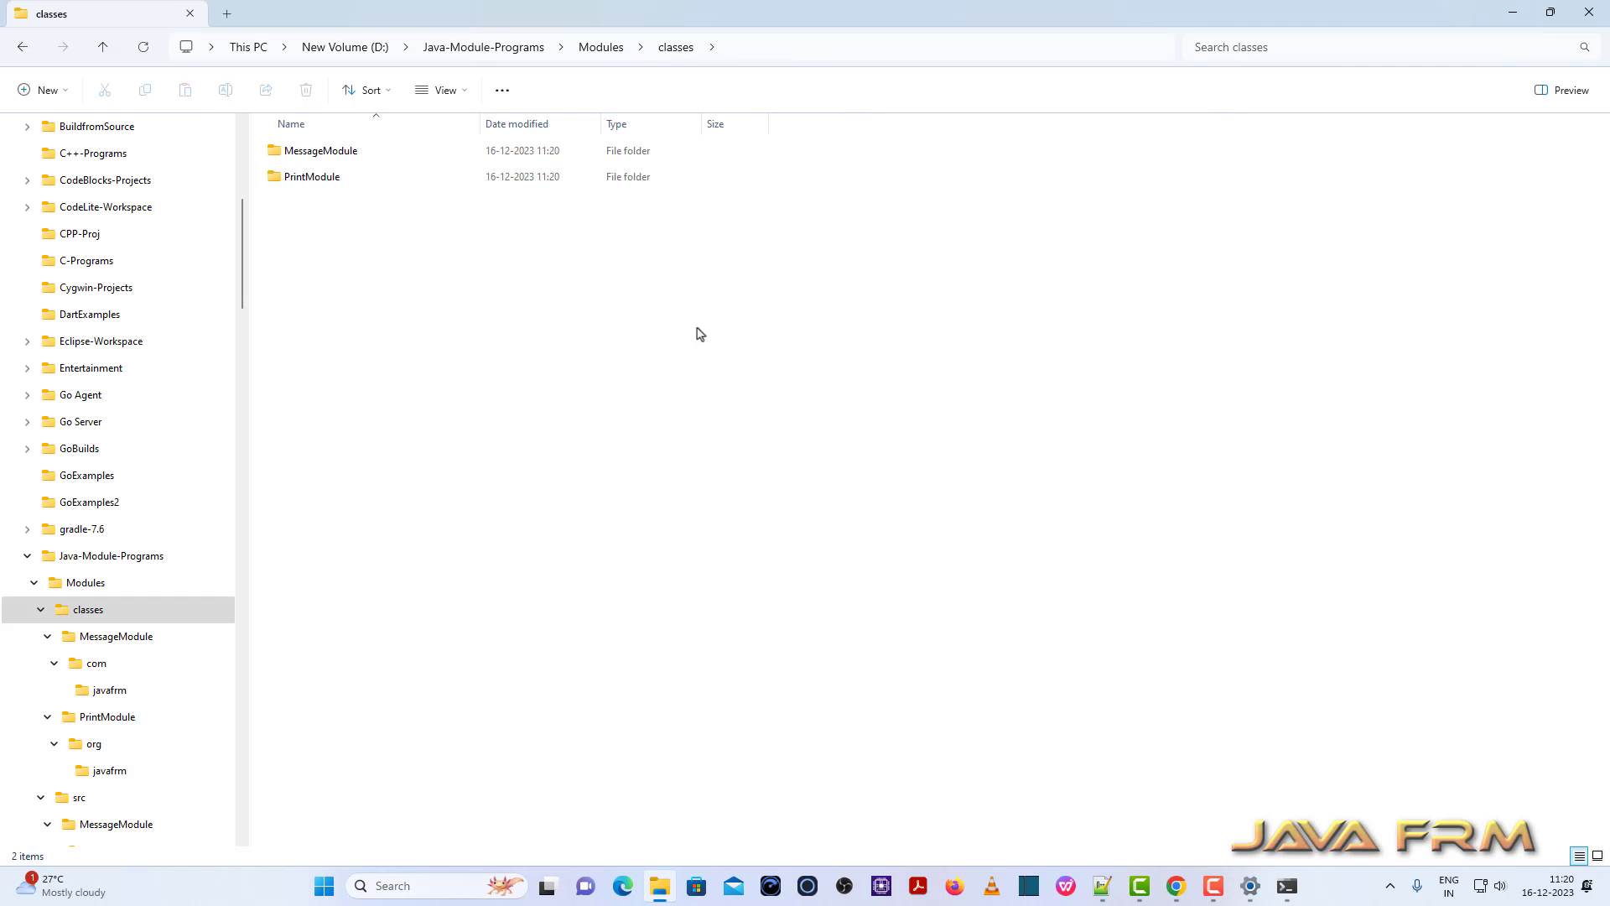
{"action": "key", "text": "alt+Tab"}
- Paste java --module-path ...\Modules\classes --module PrintModule/org.javafrm.helloworld and highlight its parts
{"action": "type", "text": "java --module-path D:\\Java-Module-Programs\\Modules\\classes --module PrintModule/org.javafrm.helloworld"}
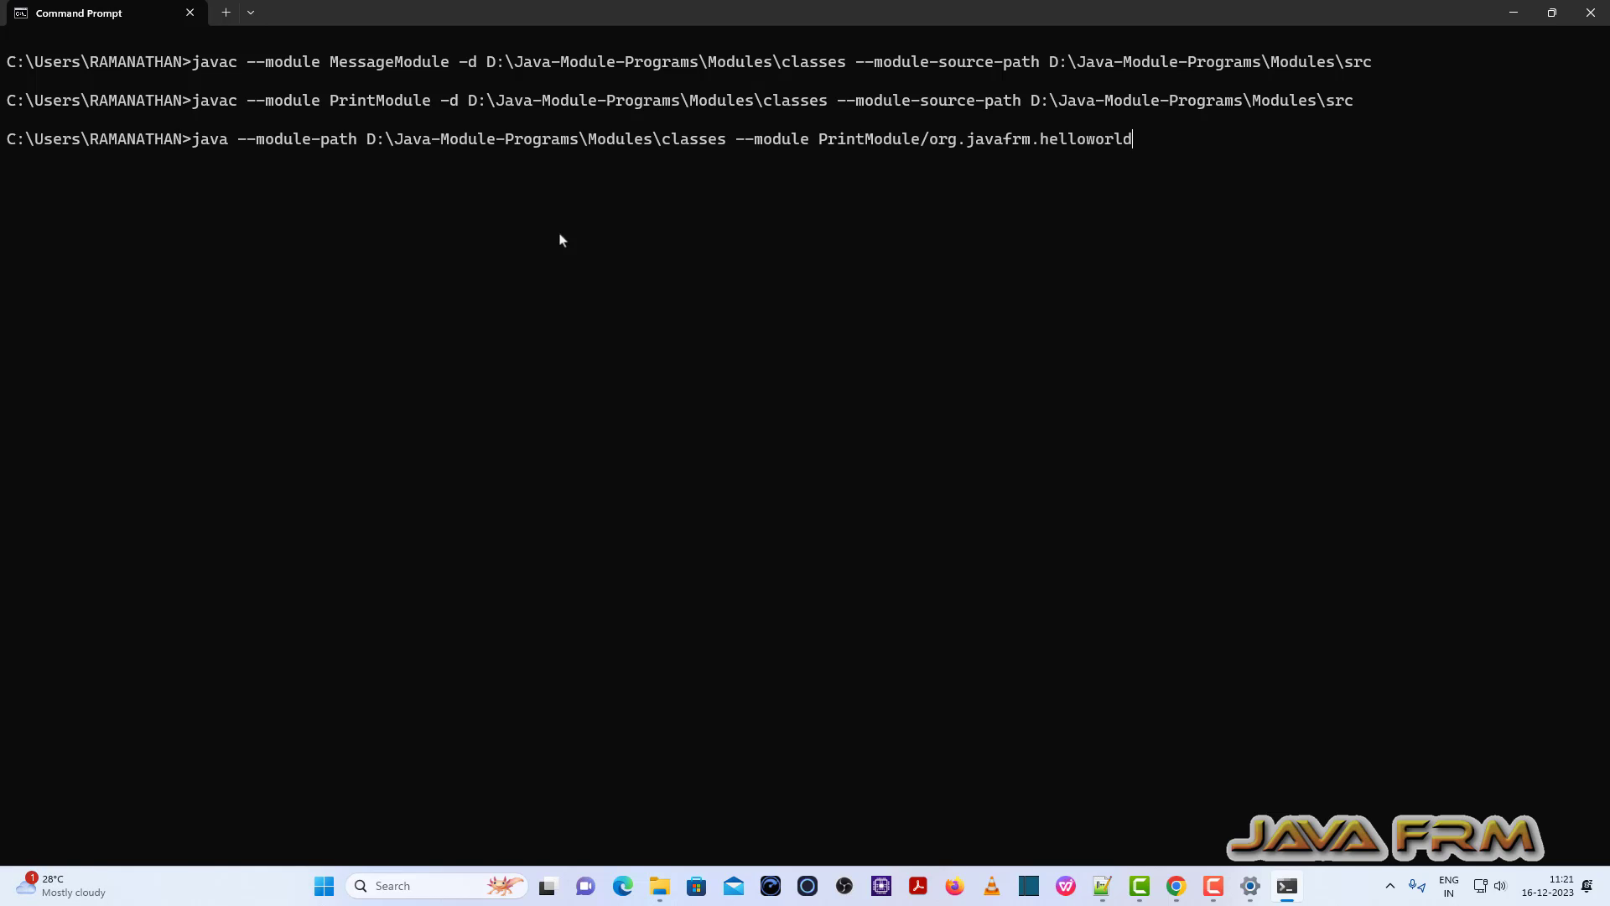
{"action": "double_click", "coordinate": [205, 140]}
{"action": "left_click", "coordinate": [315, 188]}
{"action": "left_click_drag", "start_coordinate": [239, 147], "coordinate": [723, 151]}
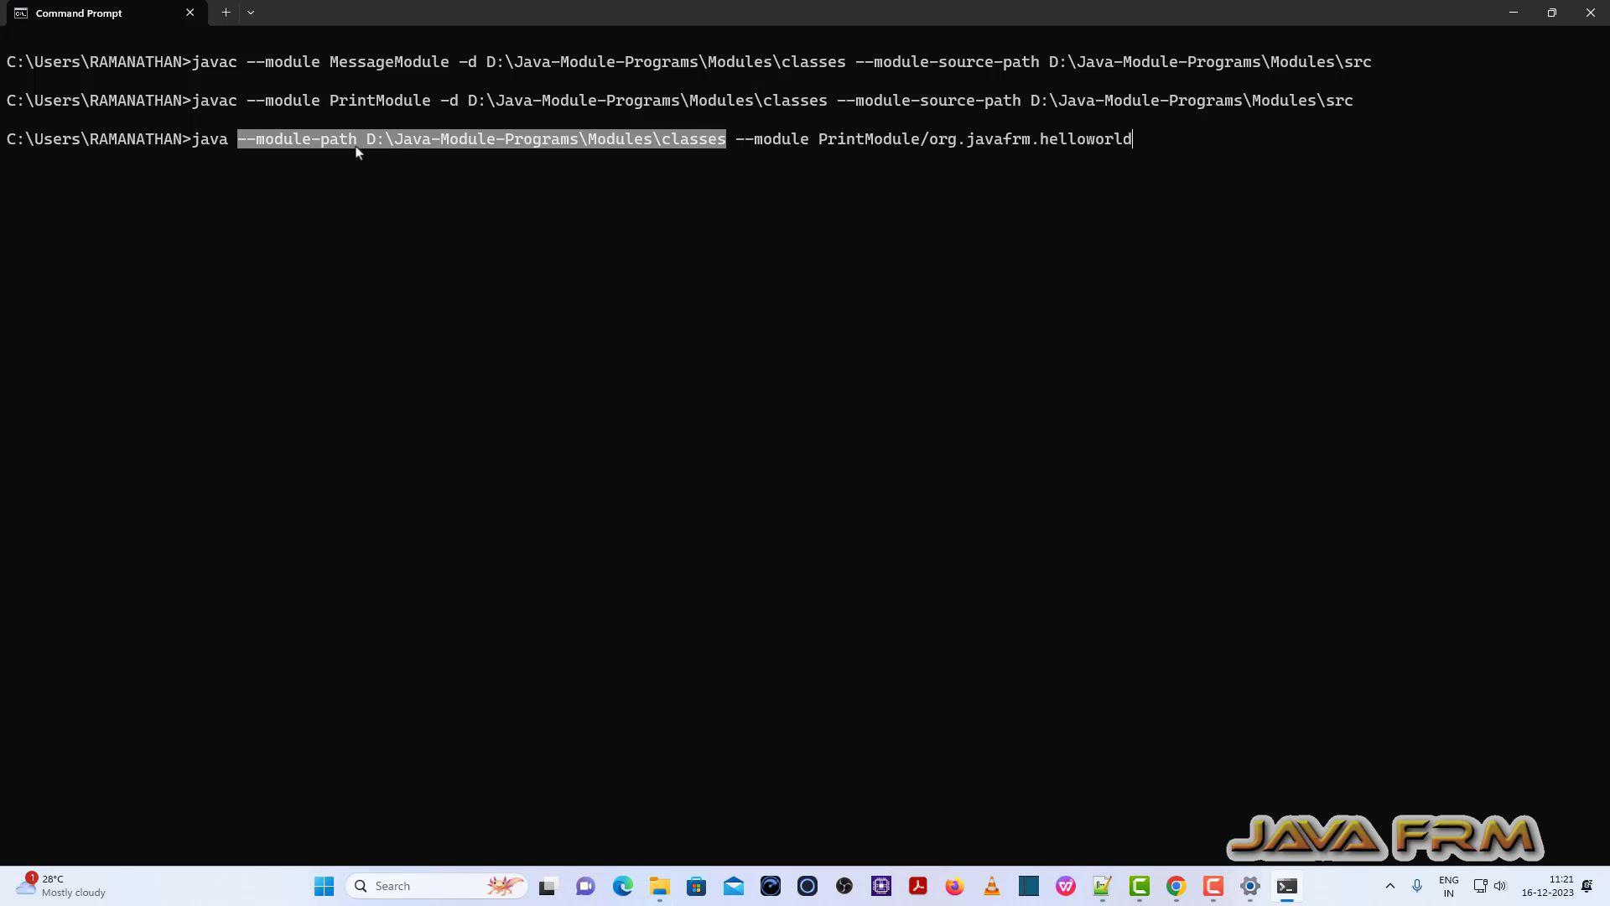
{"action": "left_click", "coordinate": [809, 183]}
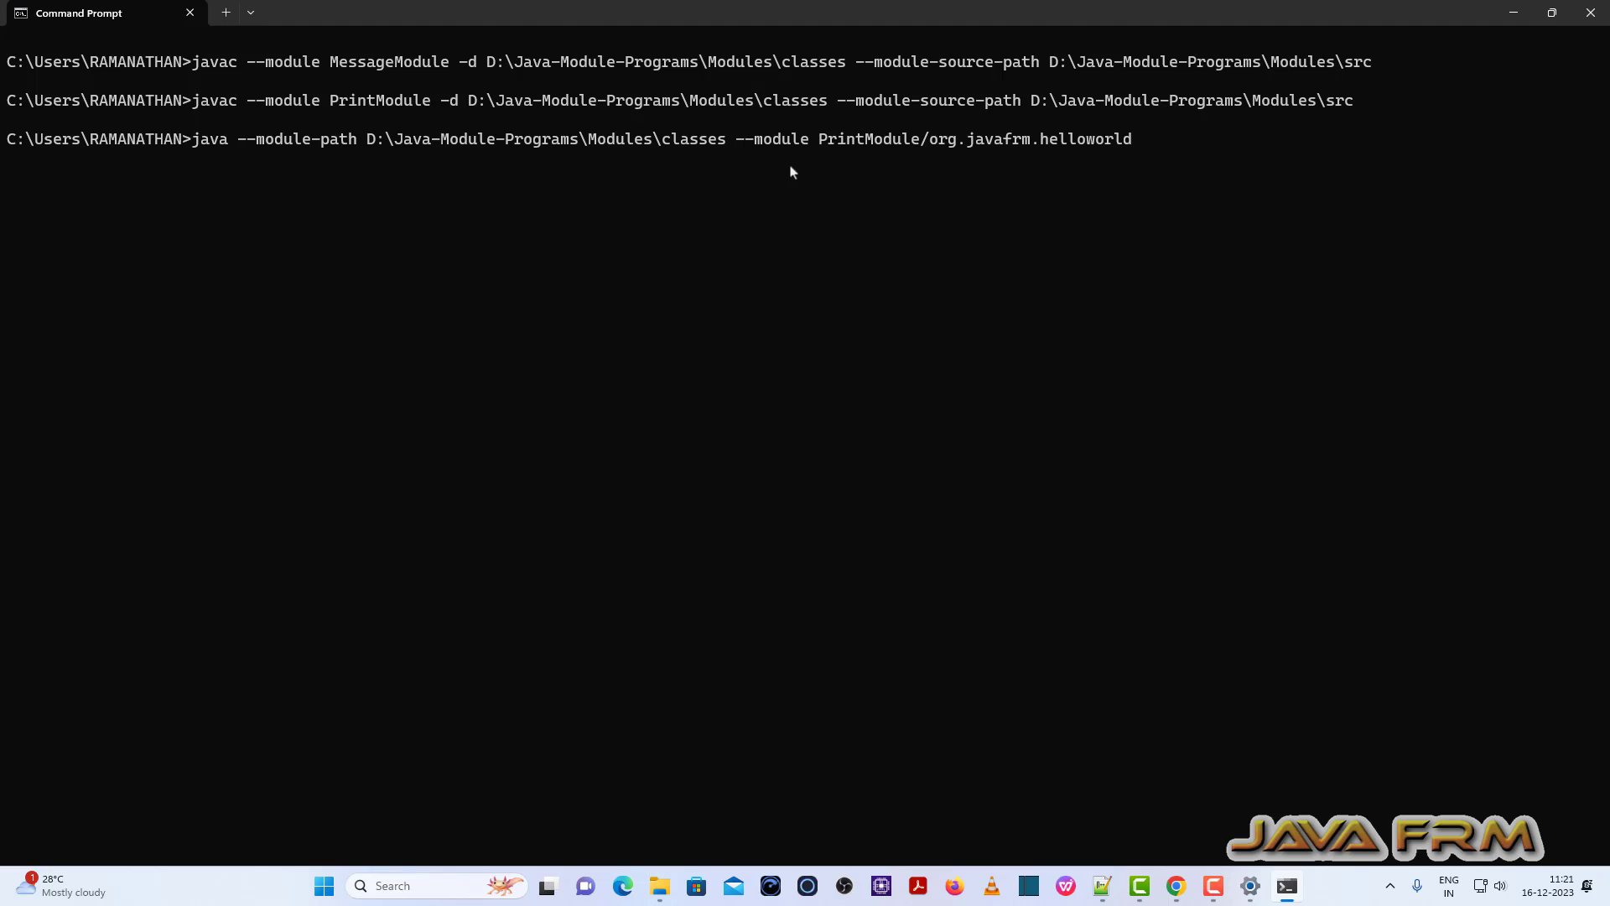
{"action": "left_click_drag", "start_coordinate": [741, 151], "coordinate": [1146, 162]}
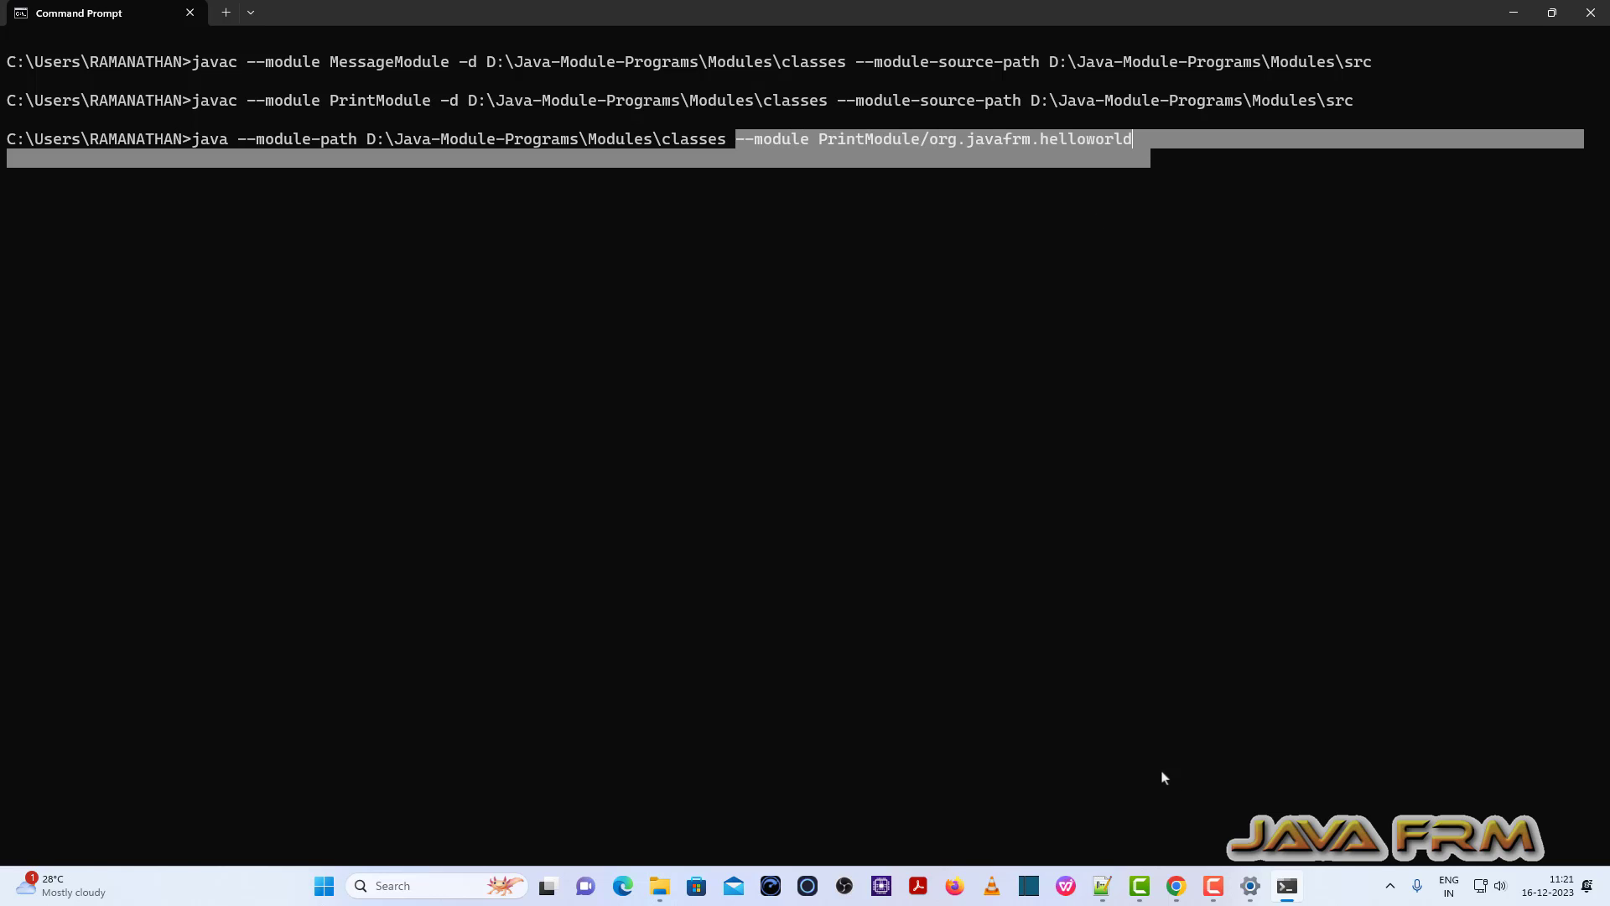
- Highlight the main method lines in helloworld.java in Notepad++
{"action": "left_click", "coordinate": [1102, 886]}
{"action": "left_click", "coordinate": [1130, 70]}
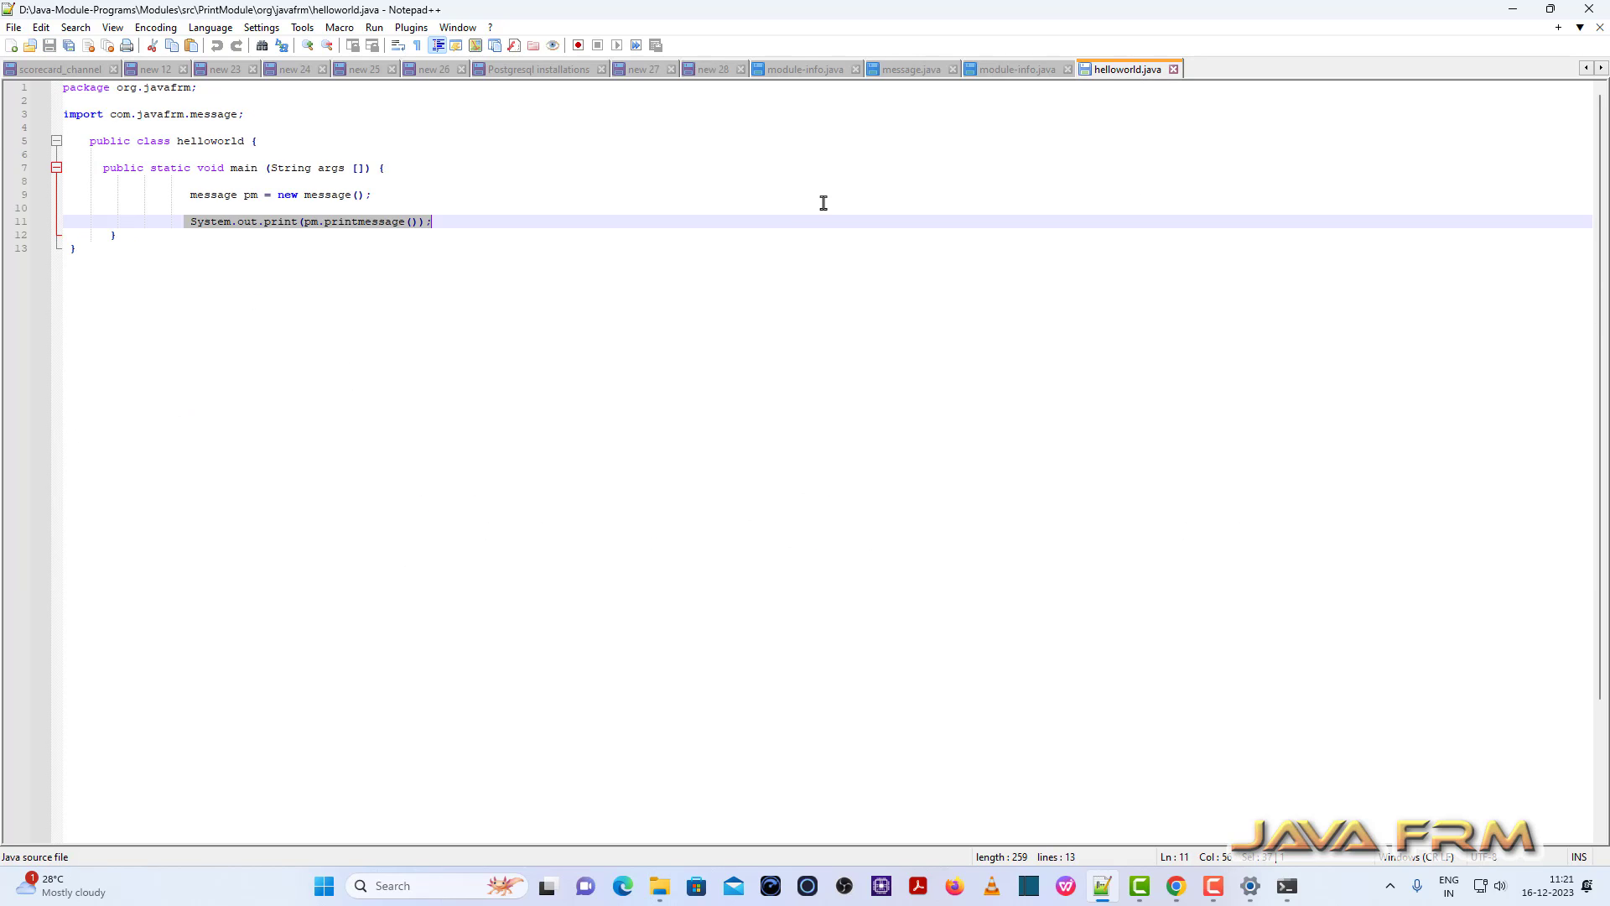
{"action": "left_click_drag", "start_coordinate": [97, 162], "coordinate": [204, 248]}
{"action": "left_click", "coordinate": [345, 269]}
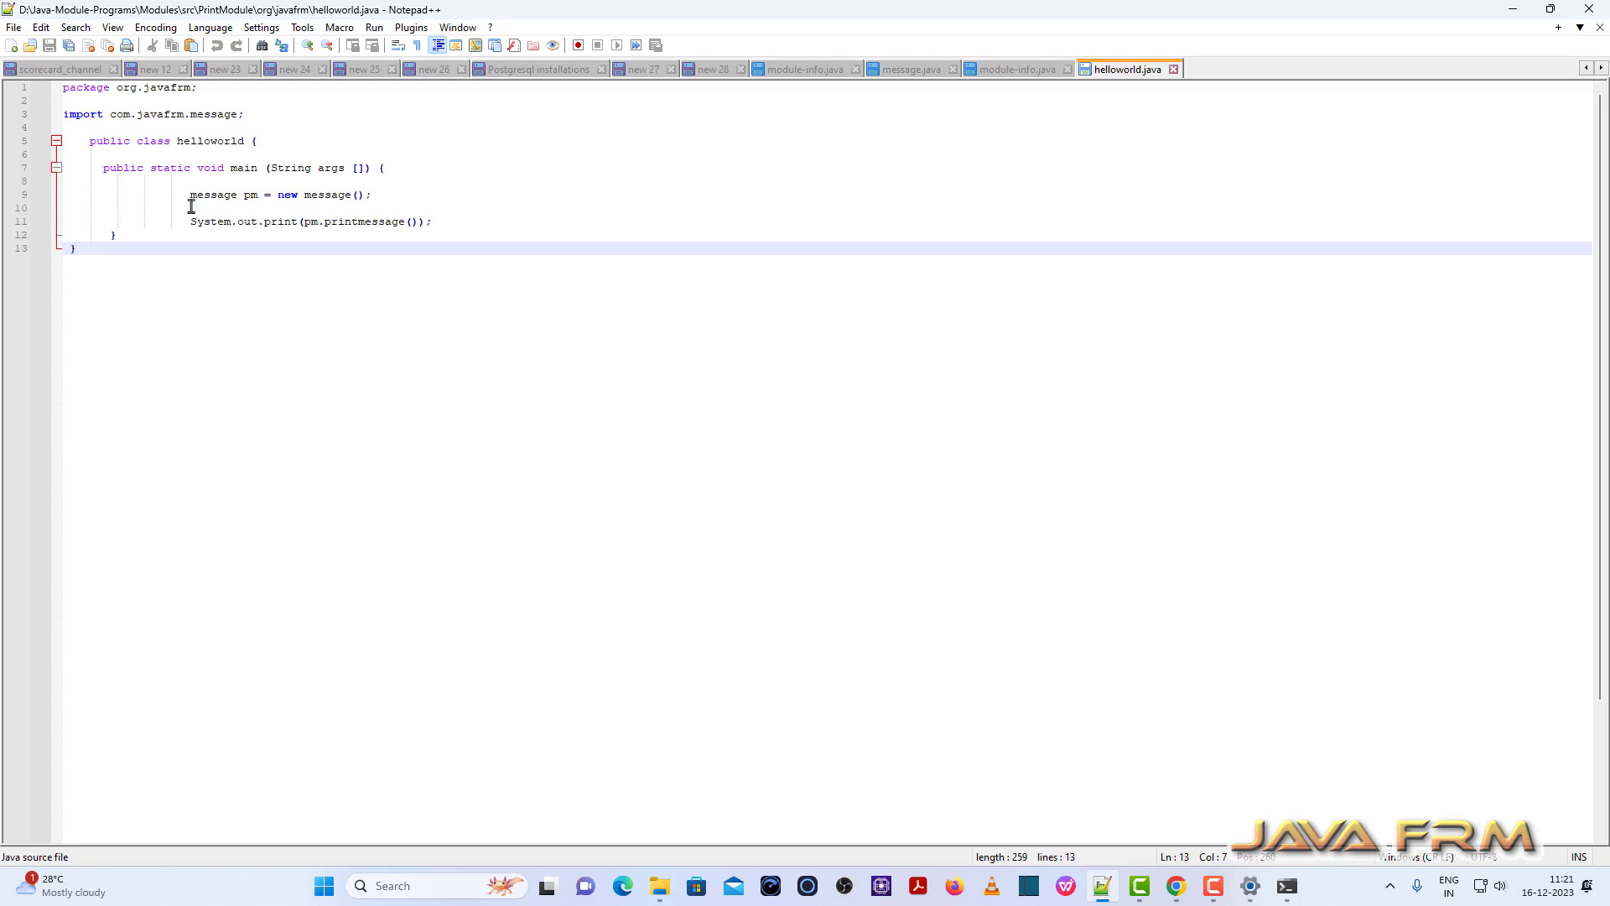
- Run the java command and highlight 'OpenJDK 21' in the printed welcome message
{"action": "left_click", "coordinate": [1514, 10]}
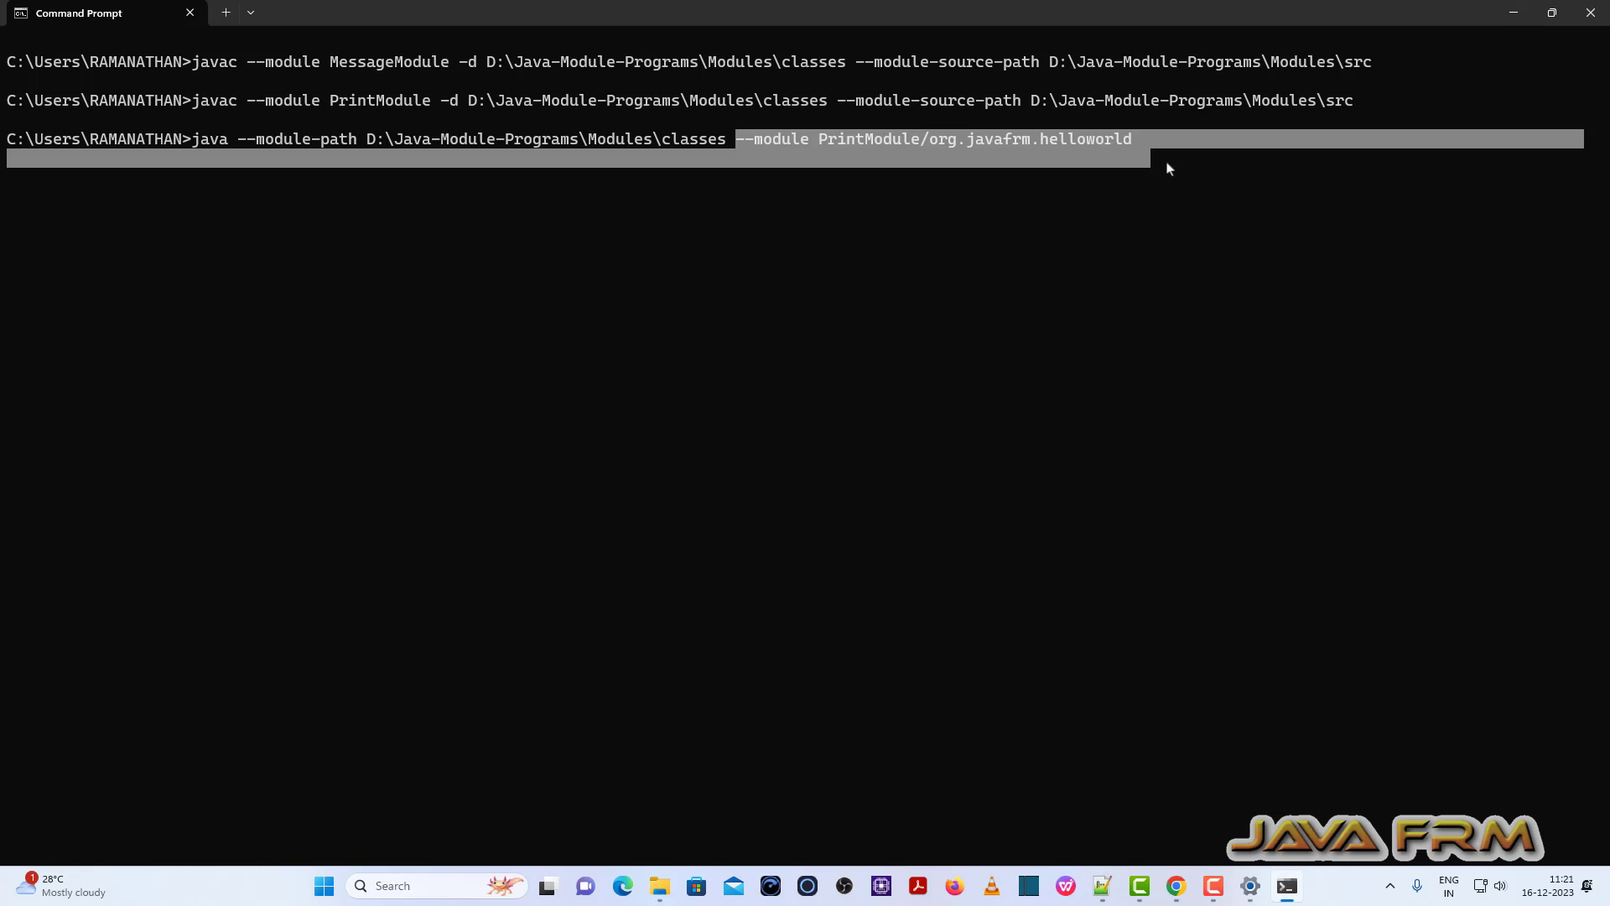
{"action": "left_click", "coordinate": [979, 169]}
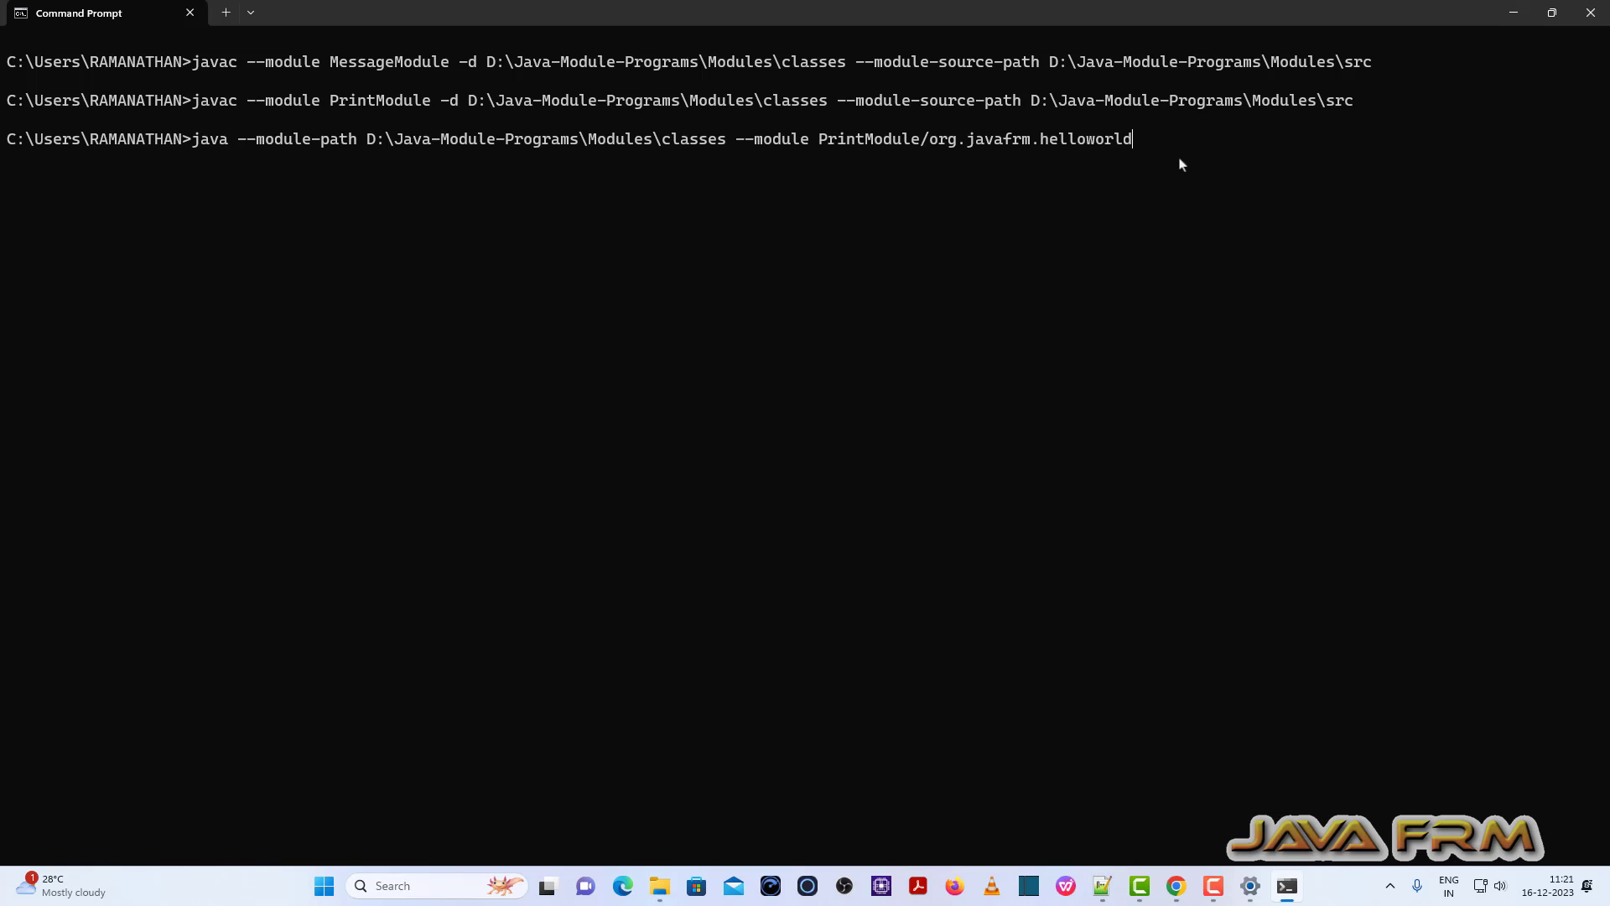
{"action": "key", "text": "Return"}
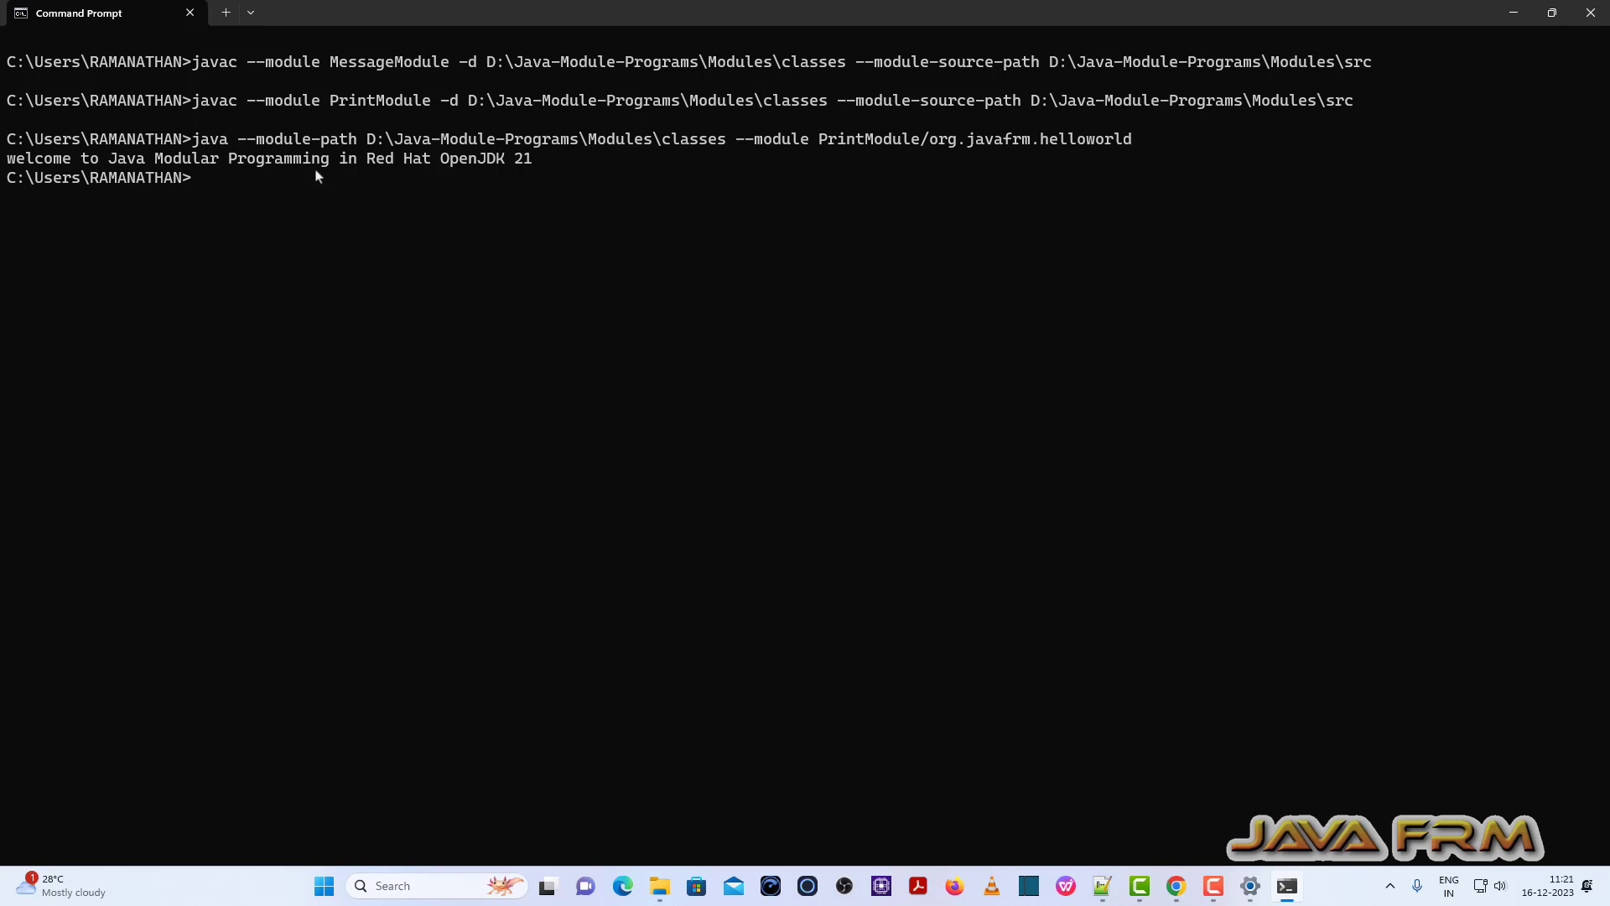
{"action": "left_click_drag", "start_coordinate": [442, 162], "coordinate": [542, 167]}
{"action": "left_click", "coordinate": [574, 232]}
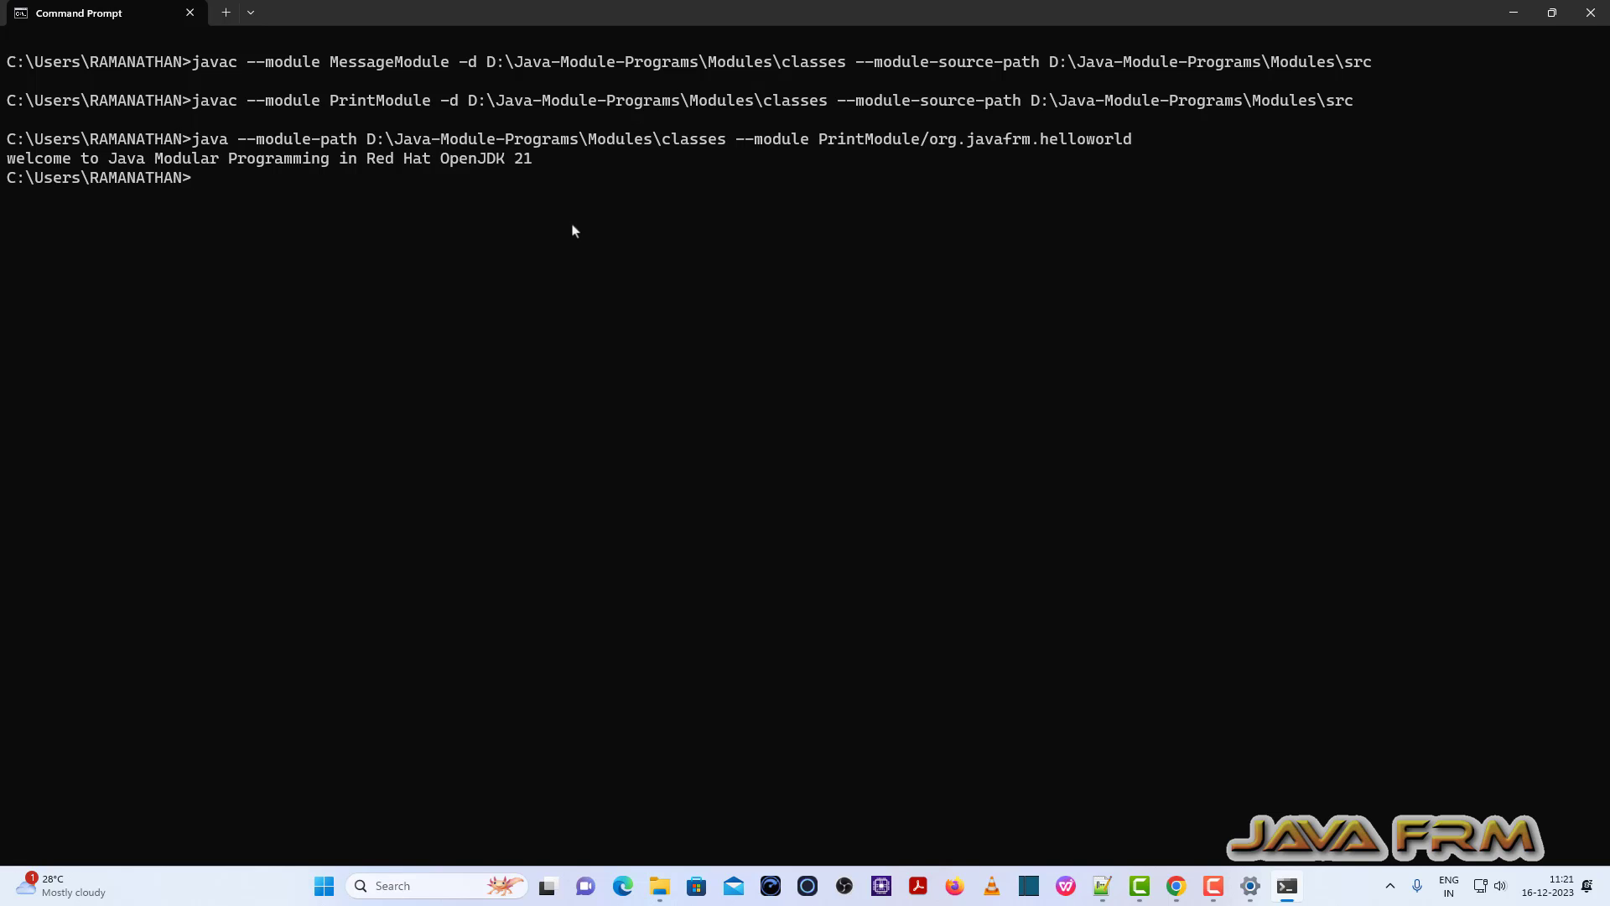